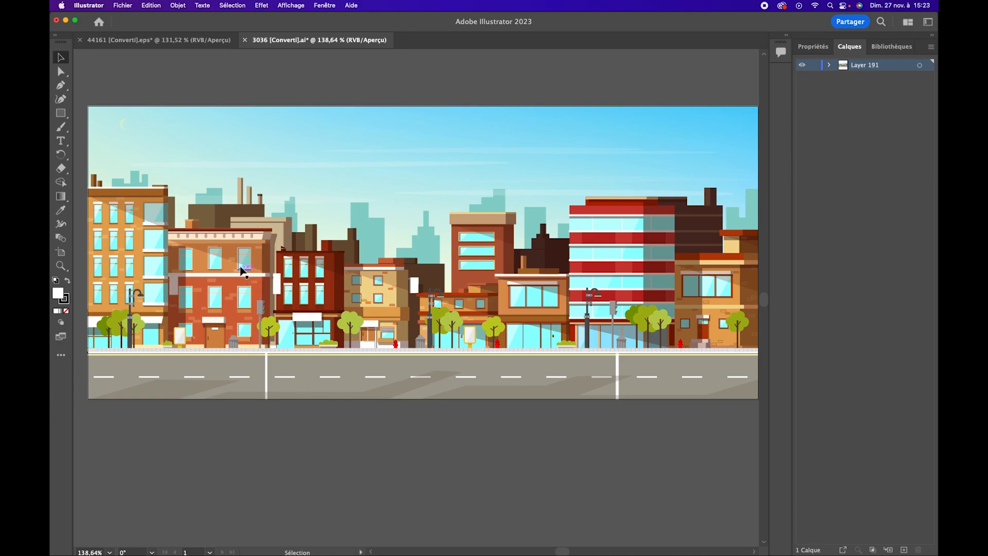
Switch to the 44161 [Converti].eps document and copy the orange coupe's group
left_click(189, 41)
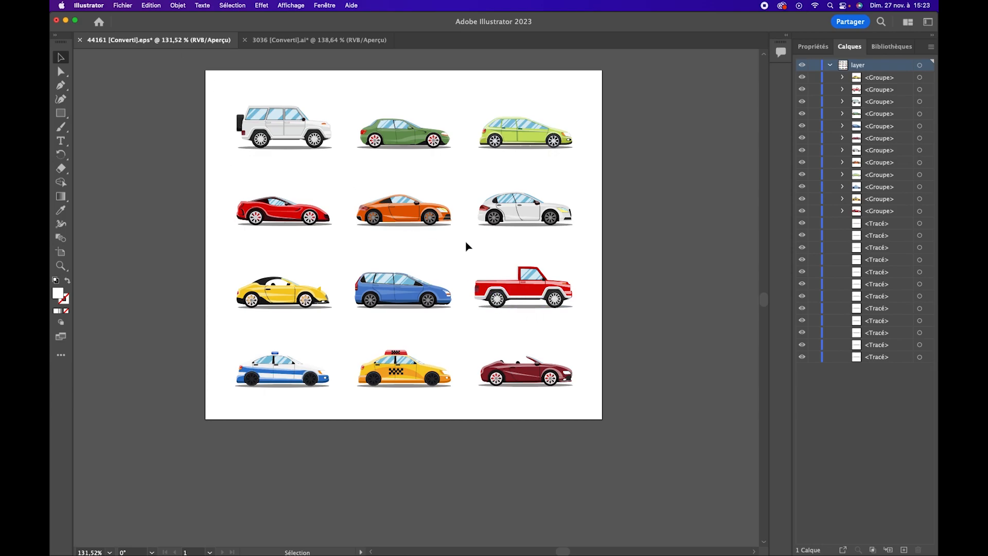
left_click(406, 217)
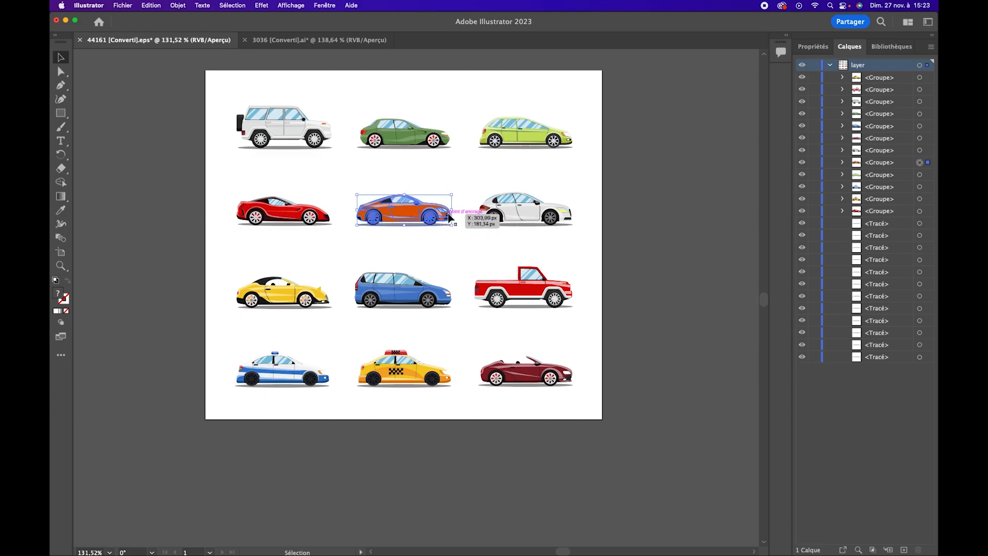
left_click(919, 163)
key("a")
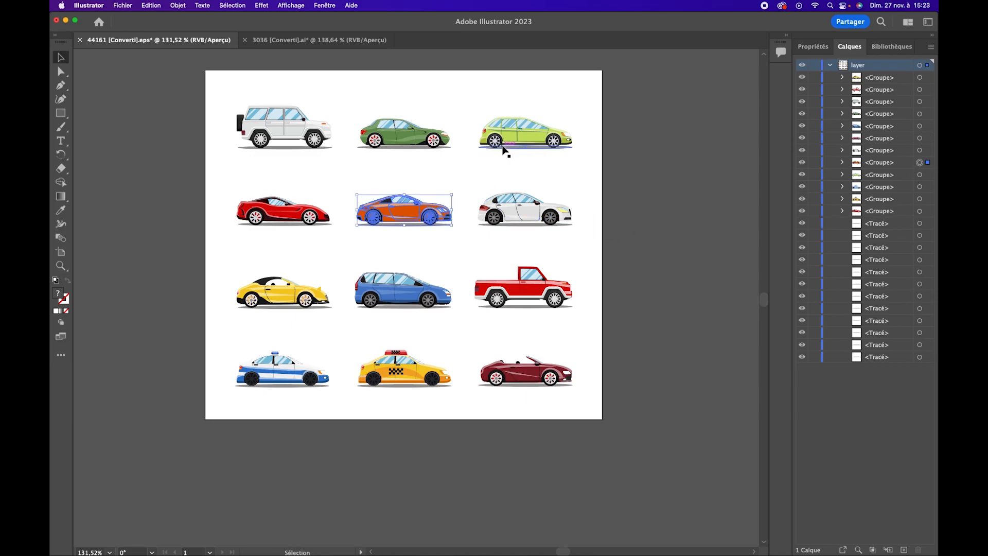
Create a new document from the film and video preset HDV/HDTV 1080, 1920 x 1080 px
key("super+n")
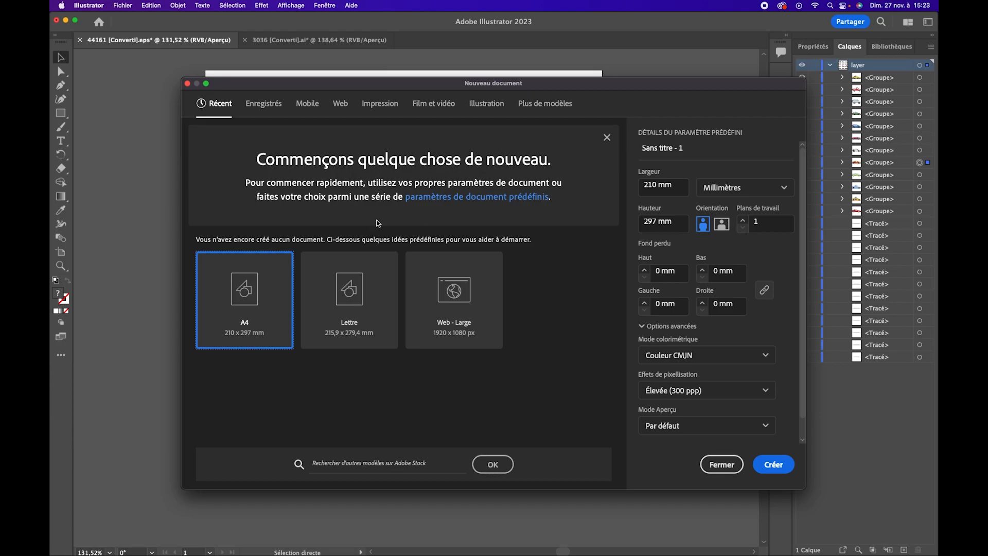
left_click(433, 112)
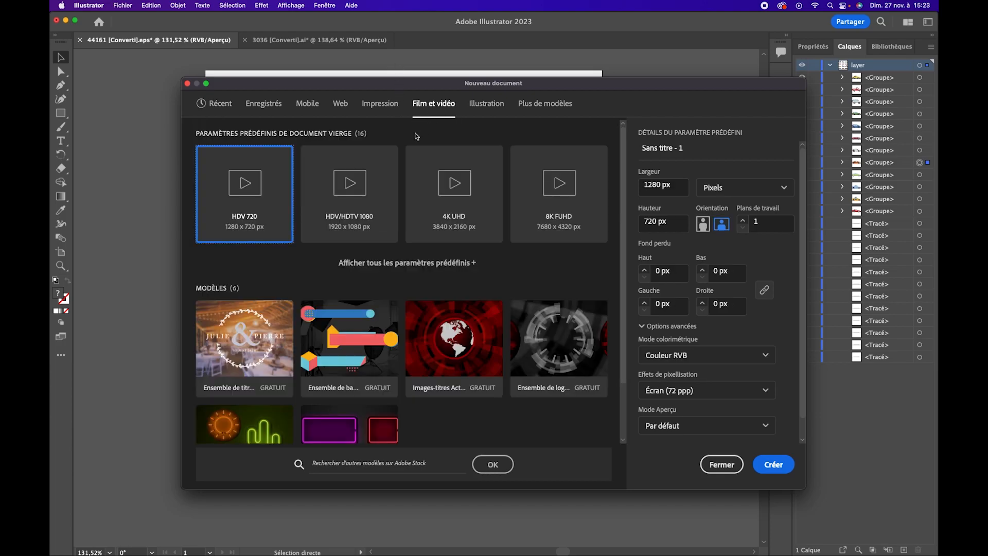
left_click(358, 204)
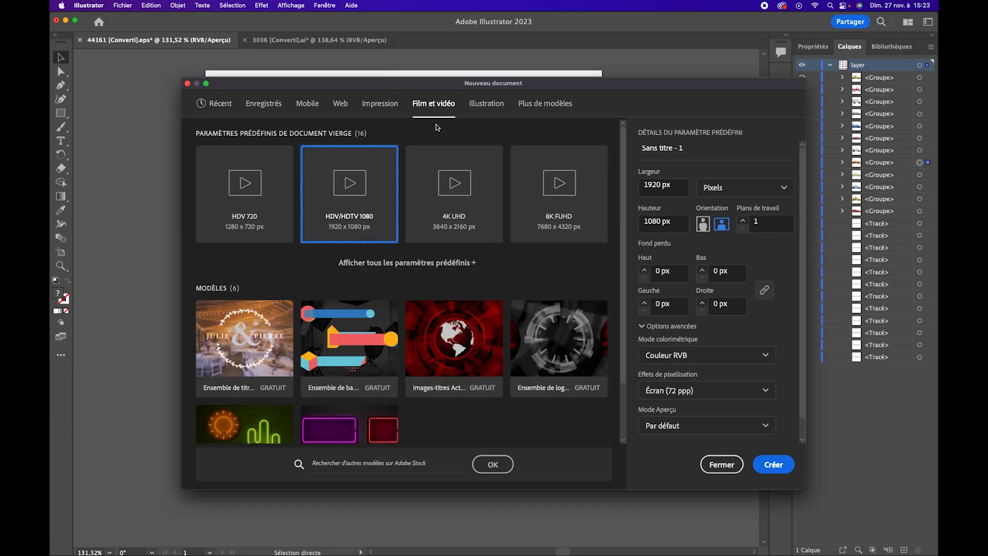
left_click(775, 465)
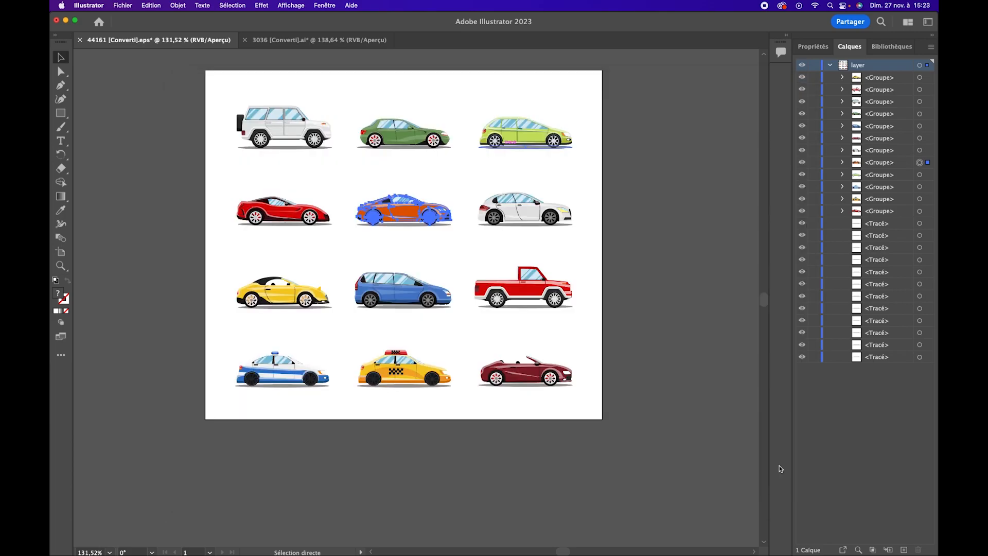
Paste the orange coupe, enlarge it to about 225 px high and move it near the artboard's centre
key("super+v")
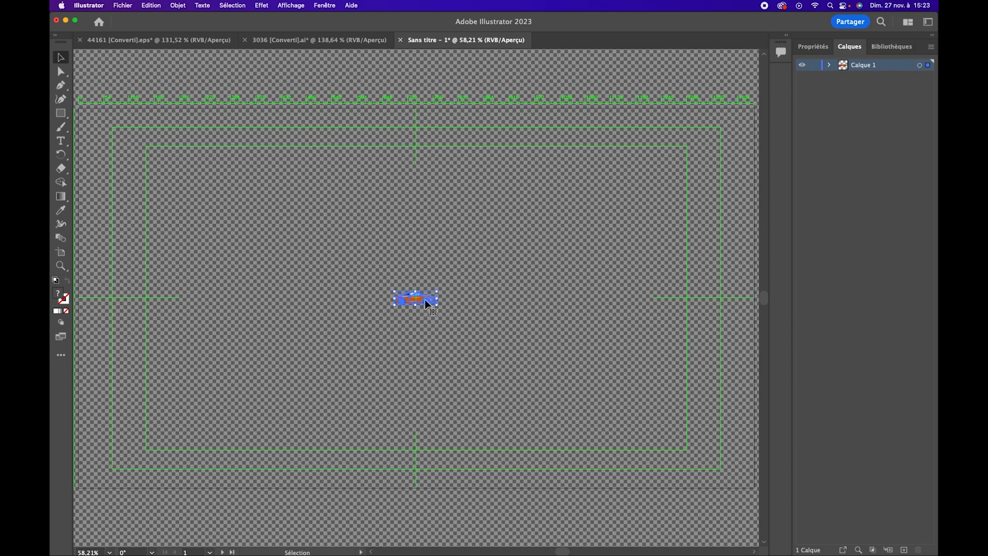
left_click_drag(437, 291, 636, 226)
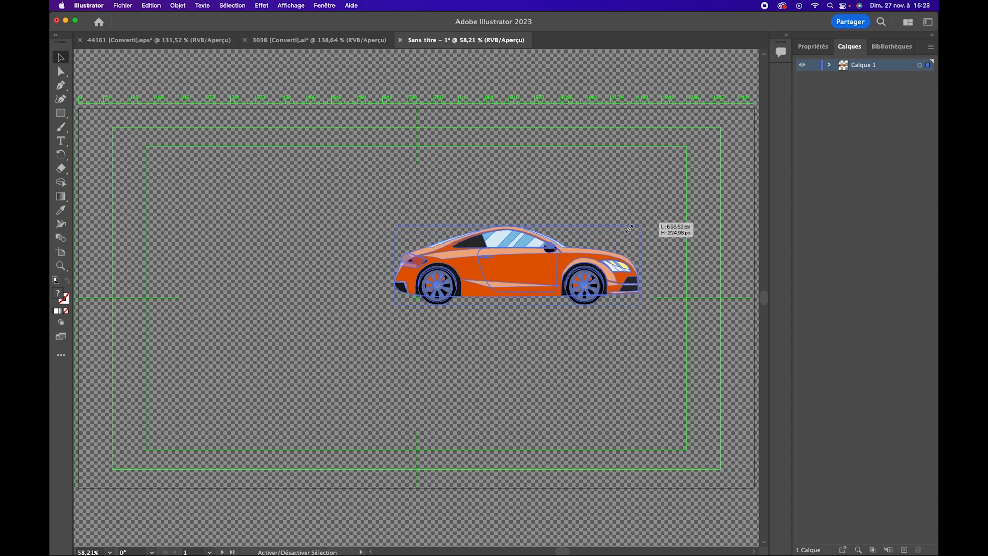
left_click_drag(544, 270, 442, 283)
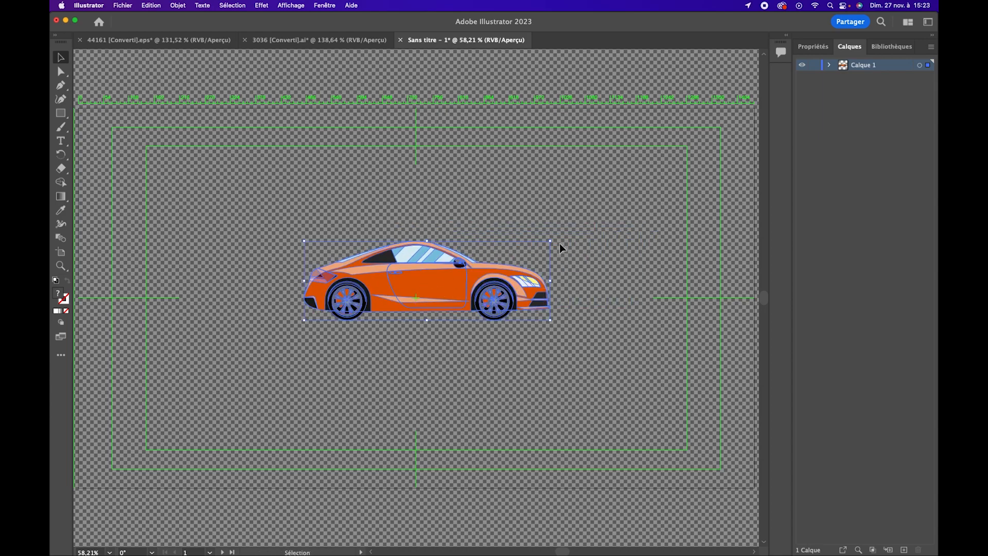
Deselect the car and turn off the document's transparency grid
left_click(221, 203)
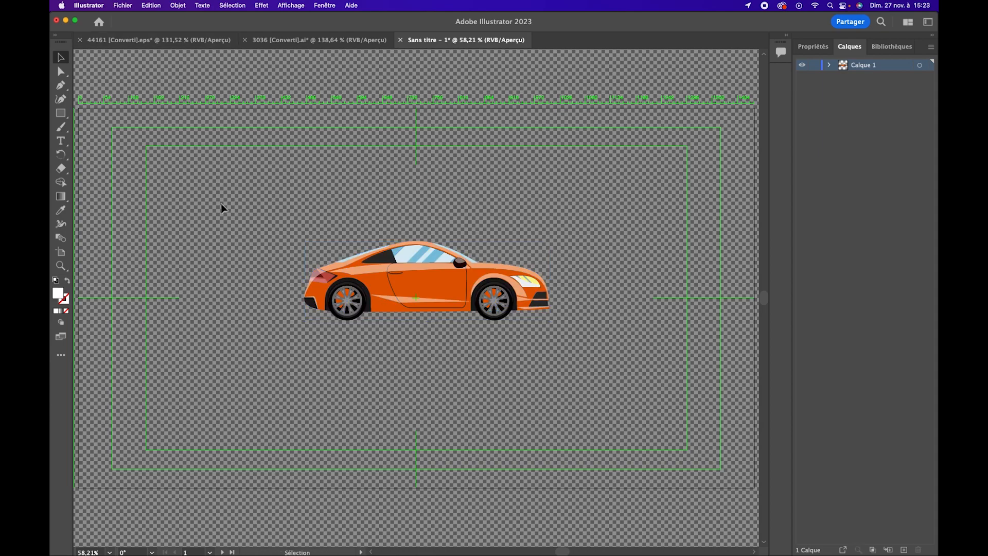
left_click(815, 49)
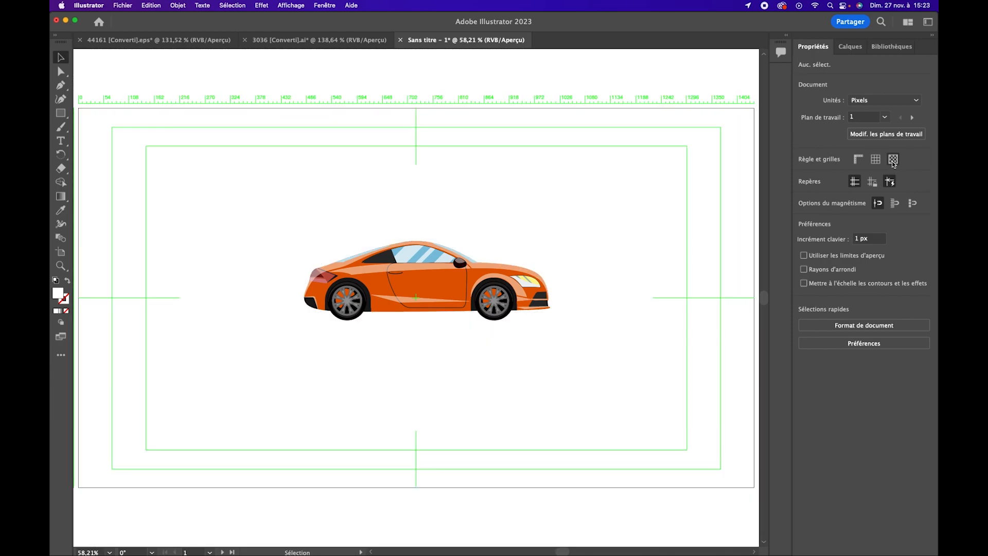
left_click(893, 160)
Expand Calque 1 and the car's group, and add a new layer named "Roue AV"
left_click(850, 47)
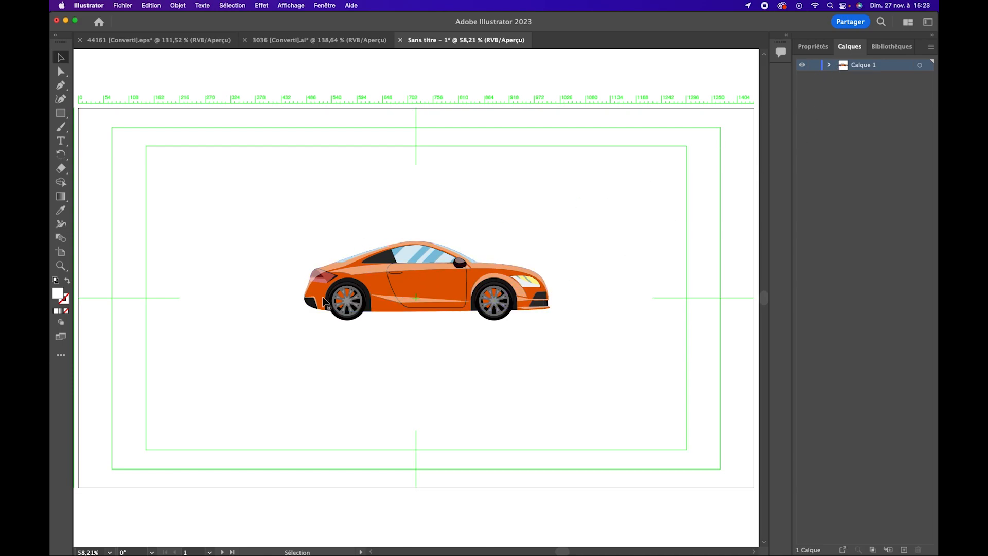
left_click(830, 67)
left_click(843, 78)
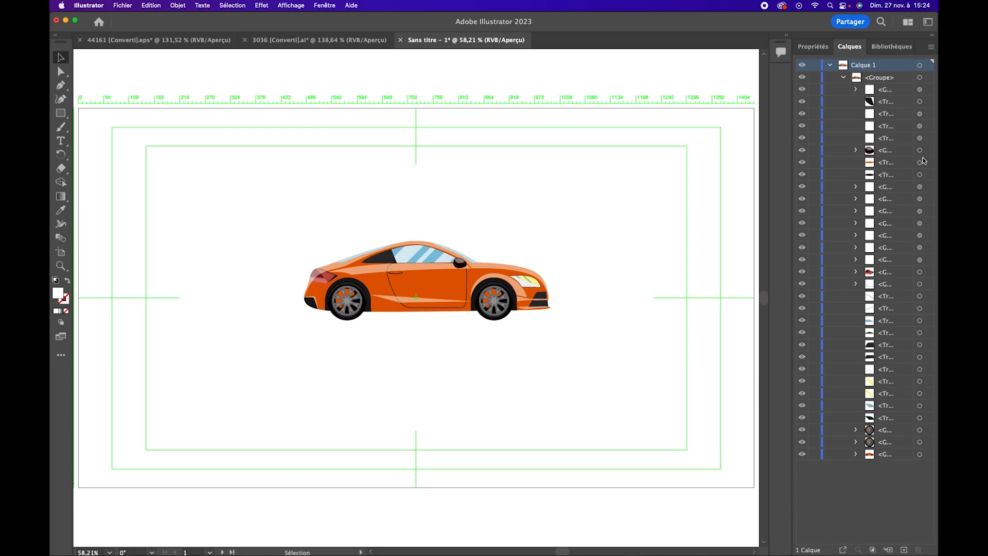
left_click(931, 47)
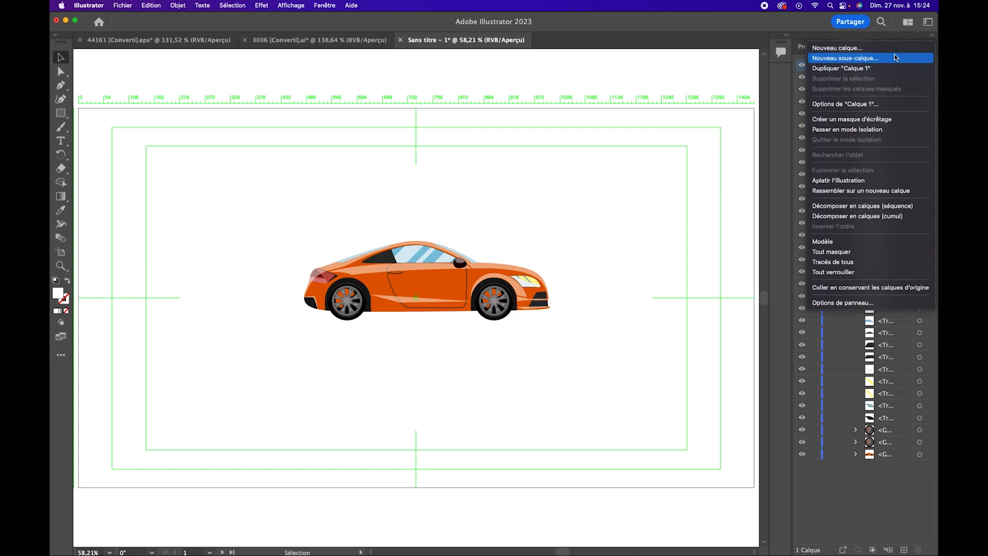
left_click(898, 48)
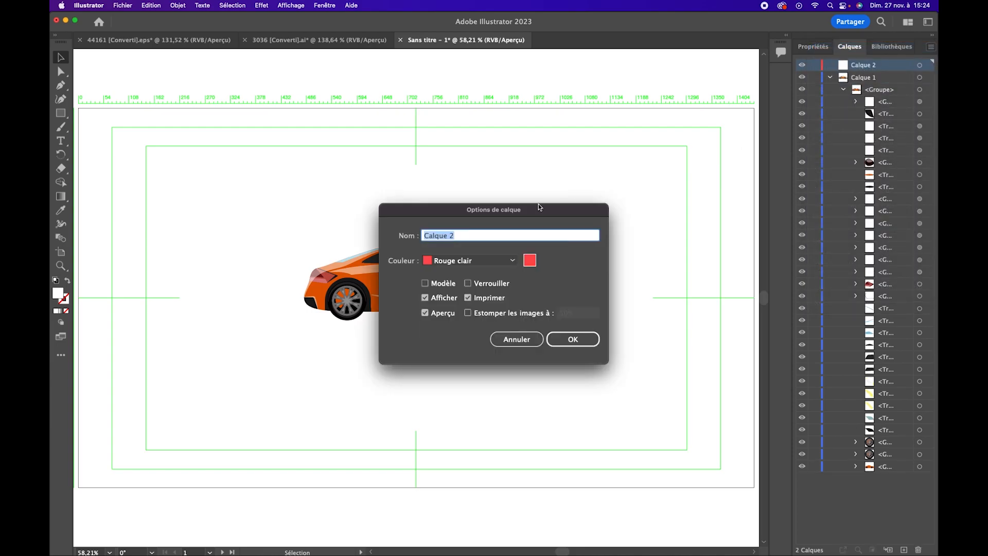
type("R")
key("Return")
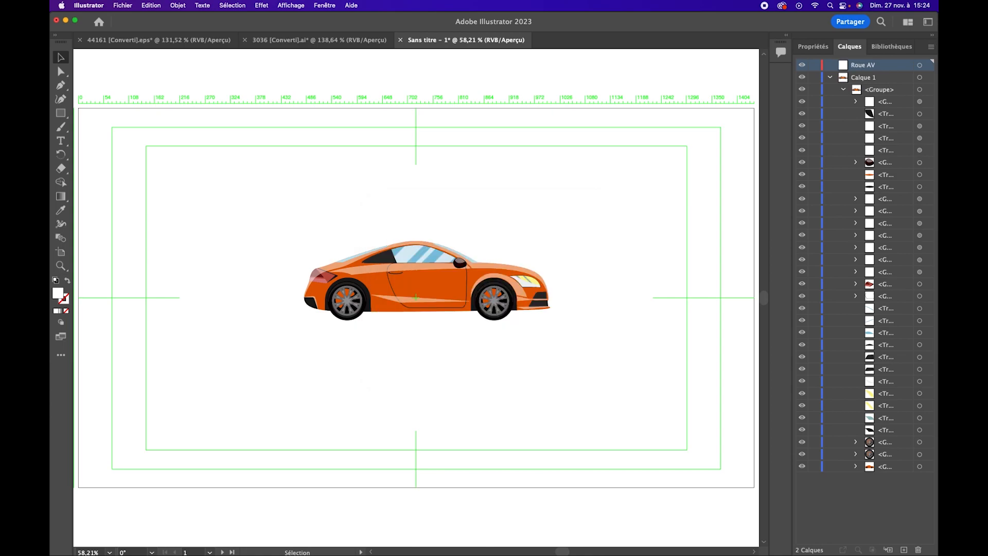
Identify the front wheel's group inside Calque 1 and move it into the Roue AV layer
left_click(920, 442)
left_click(920, 454)
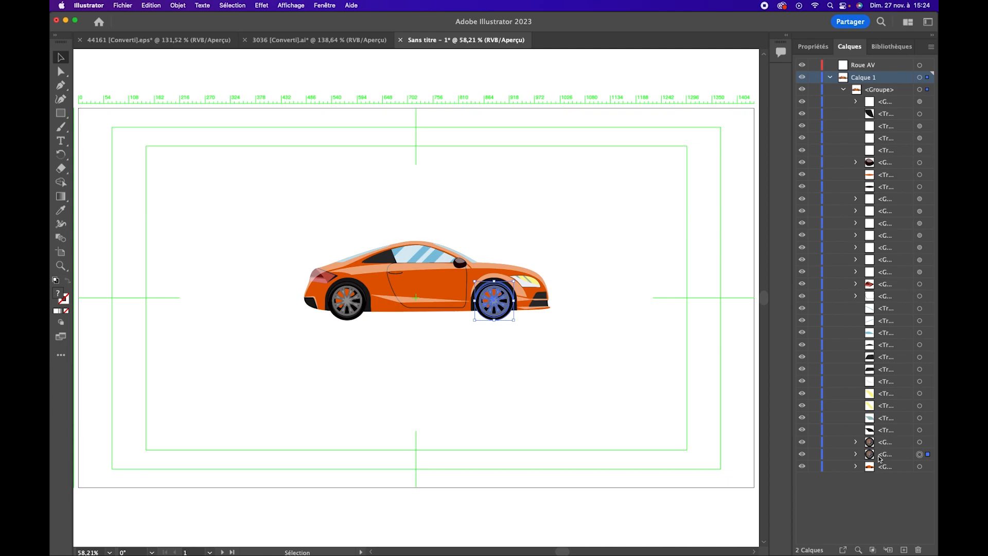
left_click_drag(893, 458, 871, 66)
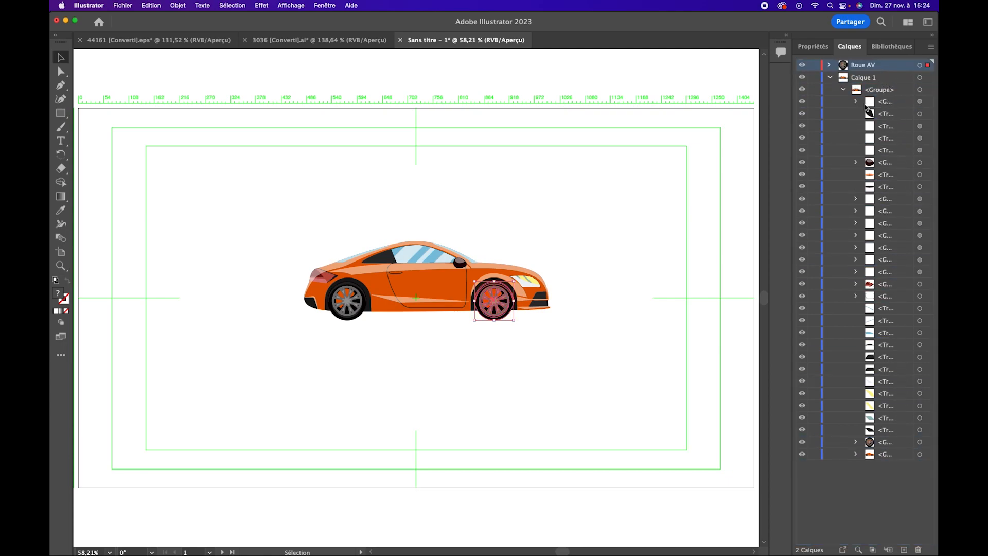
Add another new layer named "Roue AR"
left_click(933, 46)
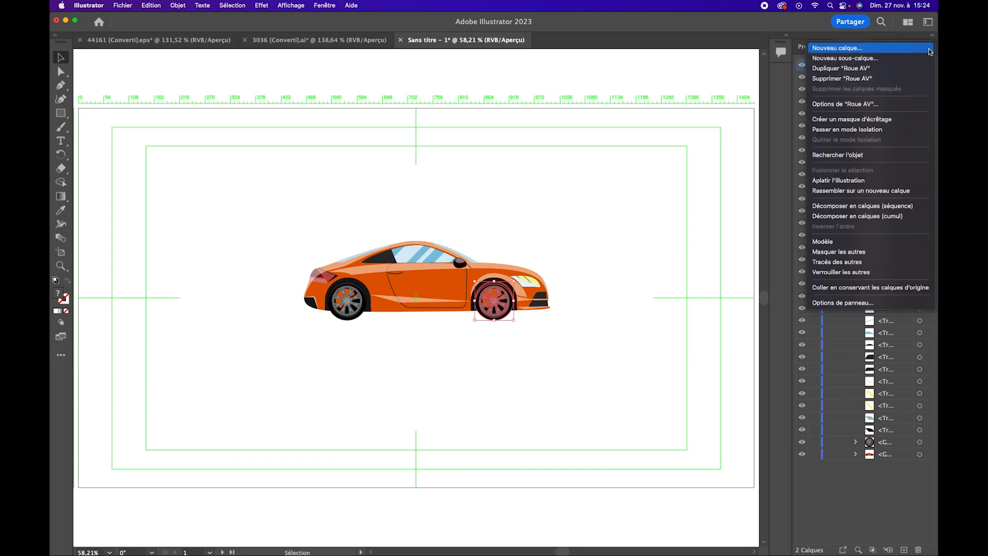
left_click(908, 48)
type("Roue AR")
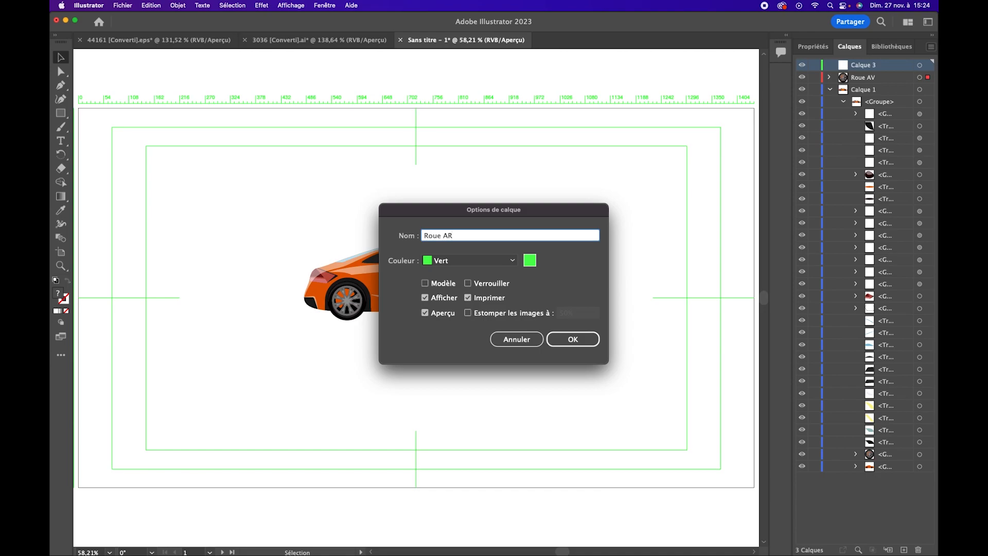
key("Return")
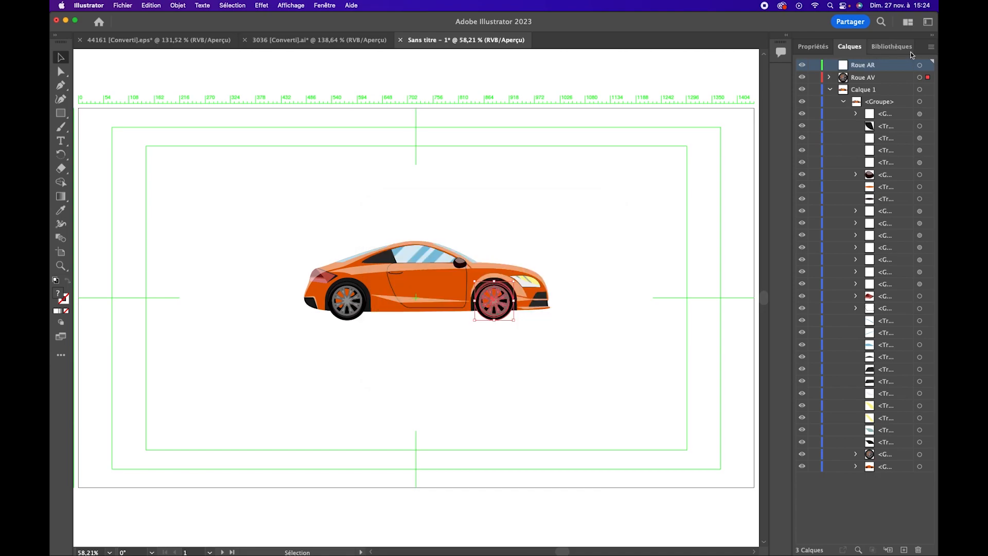
Move the rear wheel's group from Calque 1 into the Roue AR layer and collapse Calque 1
left_click(919, 454)
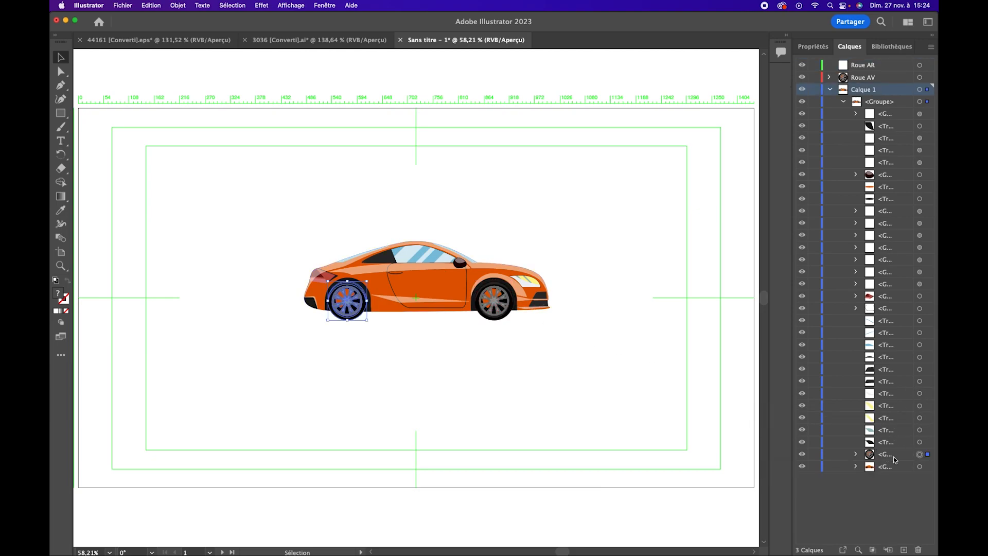
left_click_drag(890, 458, 857, 66)
left_click(830, 91)
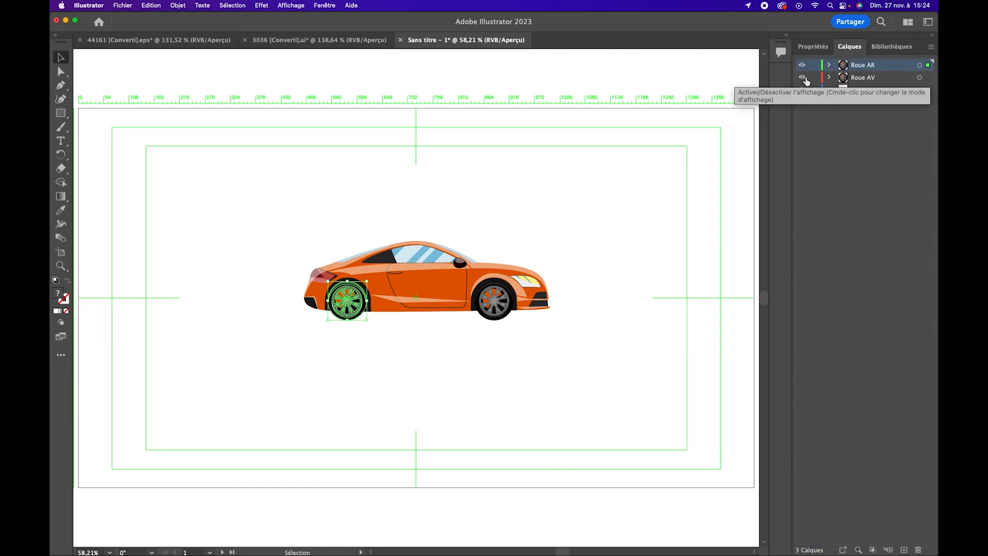
Toggle the visibility of the Roue AV and Roue AR layers to check that each wheel is separated
left_click(802, 79, "super")
left_click(801, 79, "super")
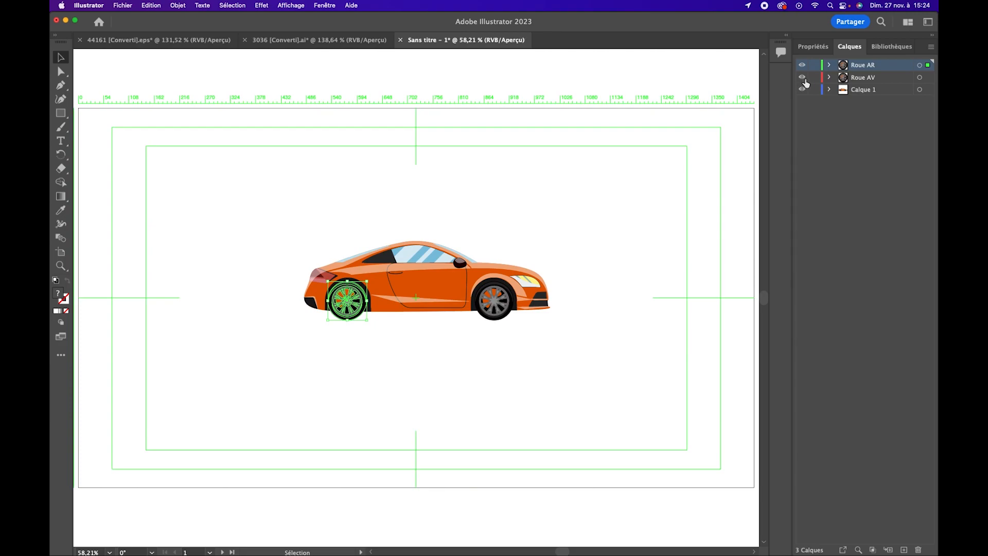
left_click(803, 79, "alt")
left_click(802, 79, "alt")
left_click(802, 78, "alt")
left_click(803, 78, "alt")
left_click(803, 67, "alt")
left_click(802, 67, "alt")
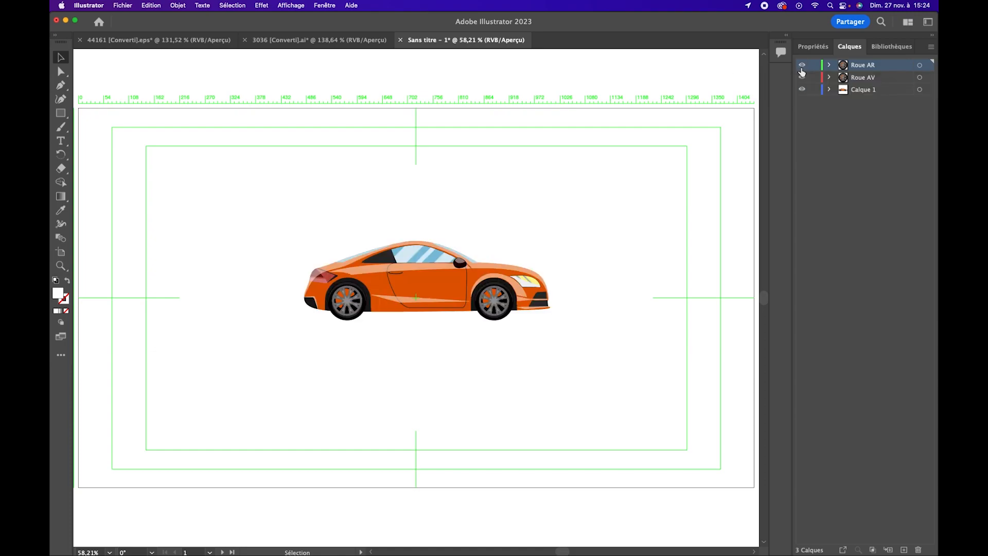
Examine the front wheel's centre up close and inspect the contents of the Roue AV layer
left_click(919, 78)
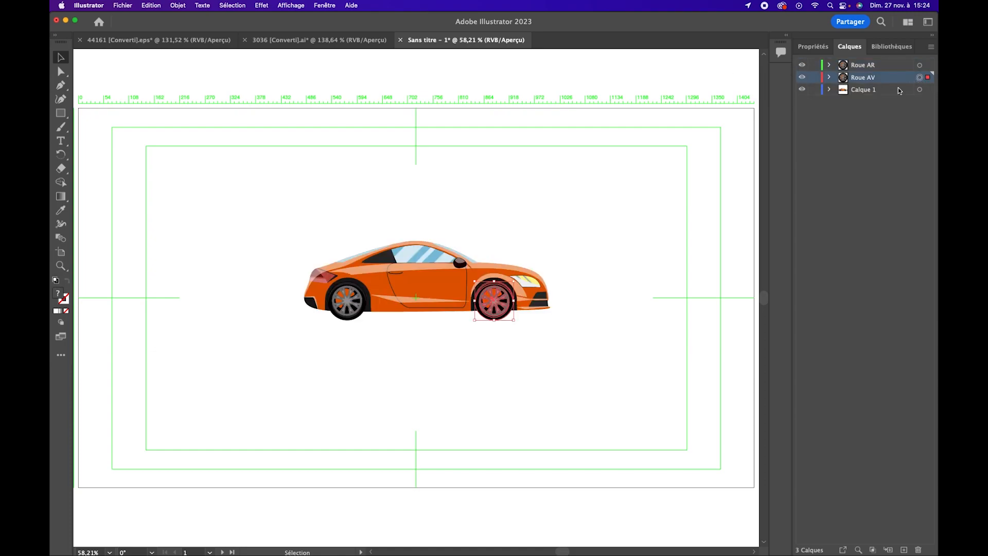
key("z")
left_click_drag(504, 331, 593, 317)
left_click(528, 329)
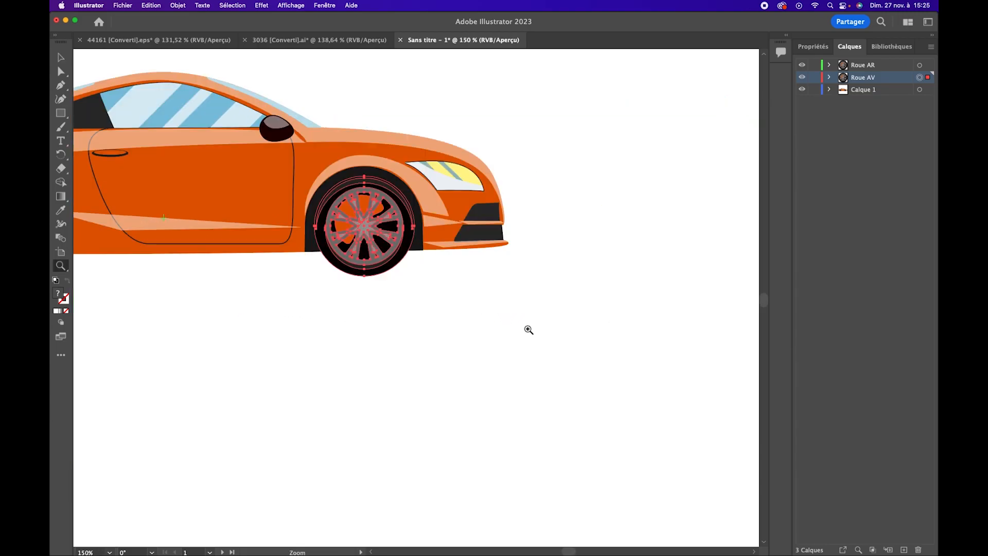
left_click_drag(365, 237, 456, 271)
key("v")
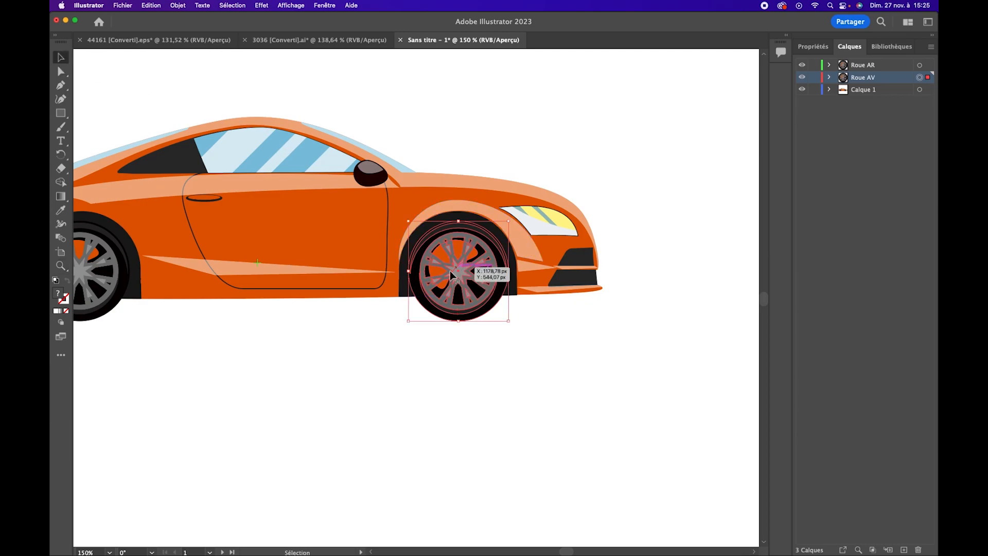
left_click(402, 369)
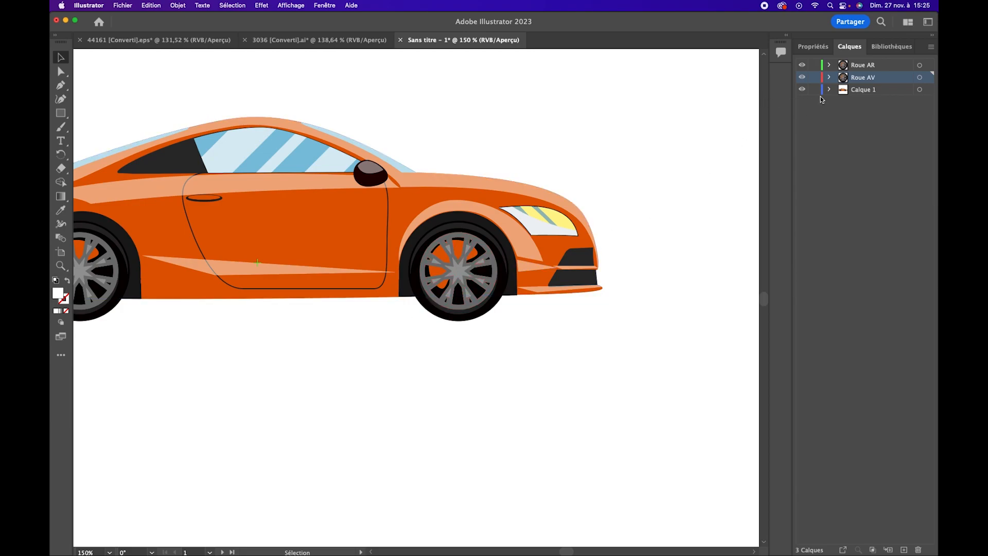
left_click(832, 78)
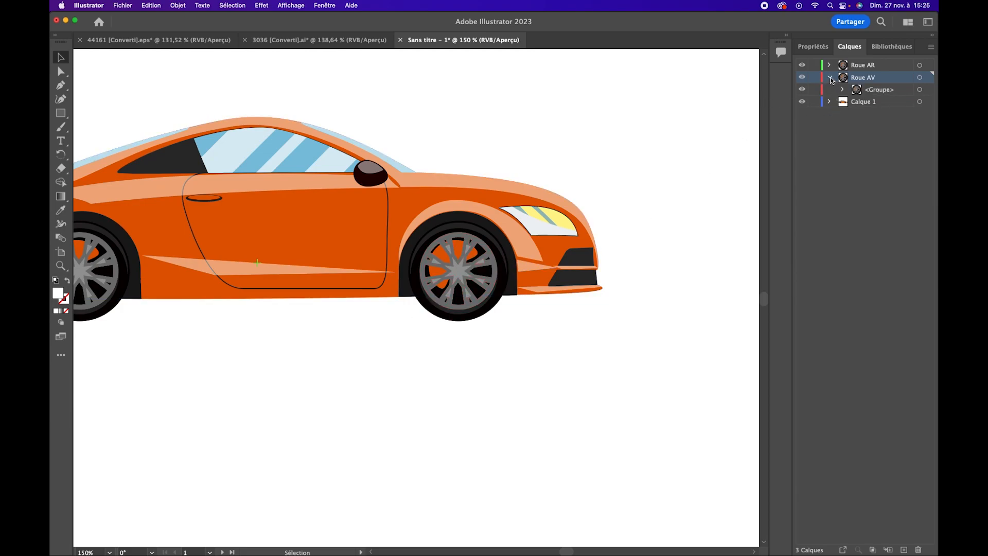
left_click(832, 78)
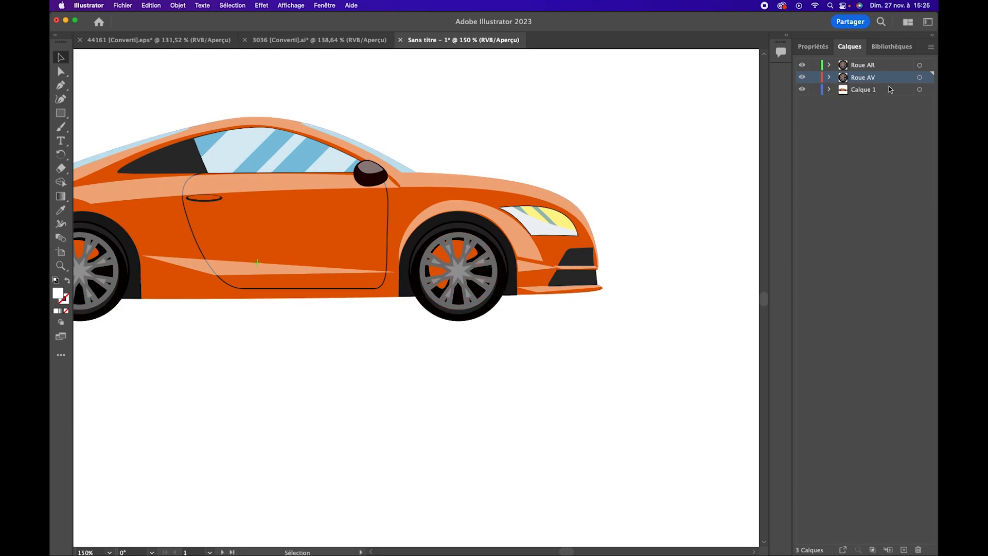
Select the artwork on the Roue AV layer and rotate the front wheel freehand around its centre
left_click(919, 77)
key("r")
left_click_drag(502, 288, 459, 302)
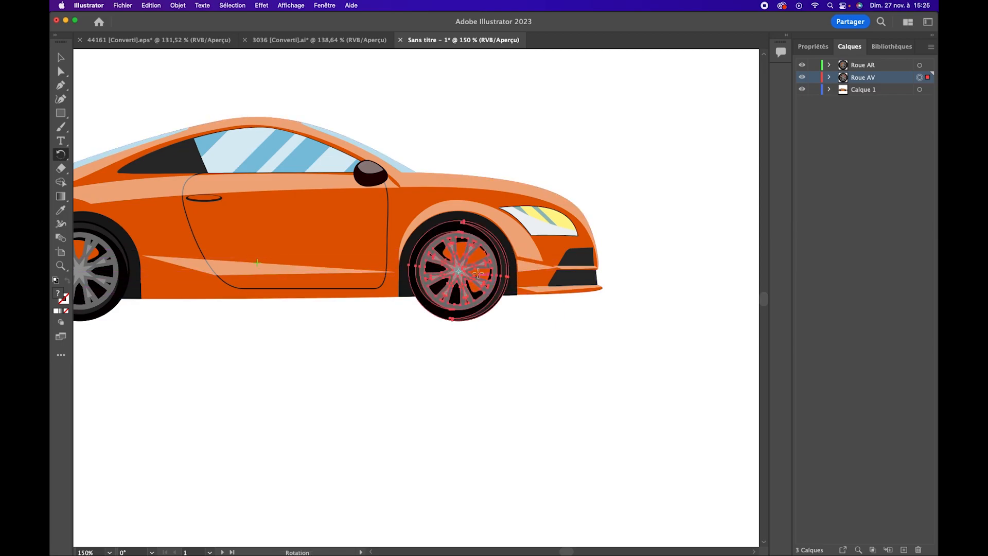
left_click(61, 57)
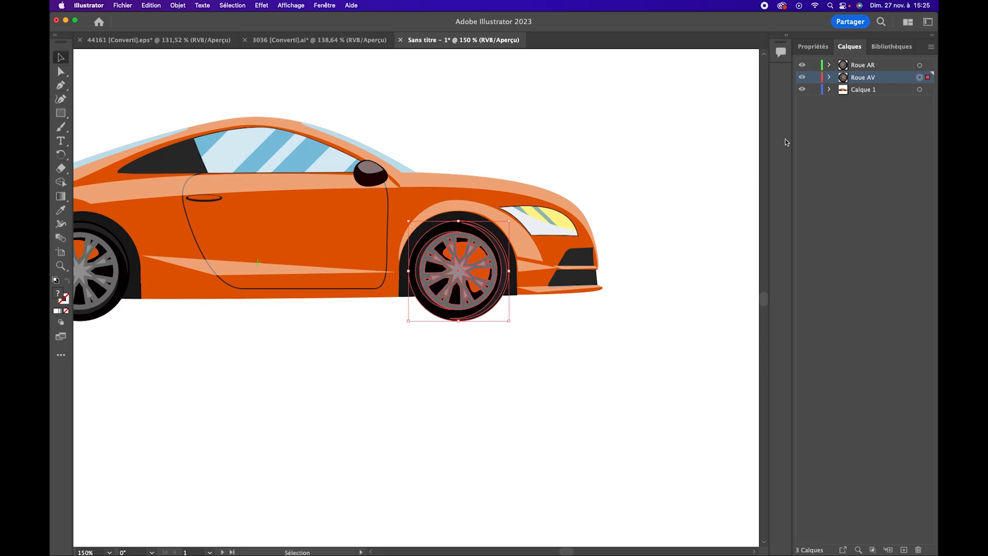
Expand the Roue AV group, select its orange disc path, and expand Calque 1 with its own group collapsed
left_click(829, 78)
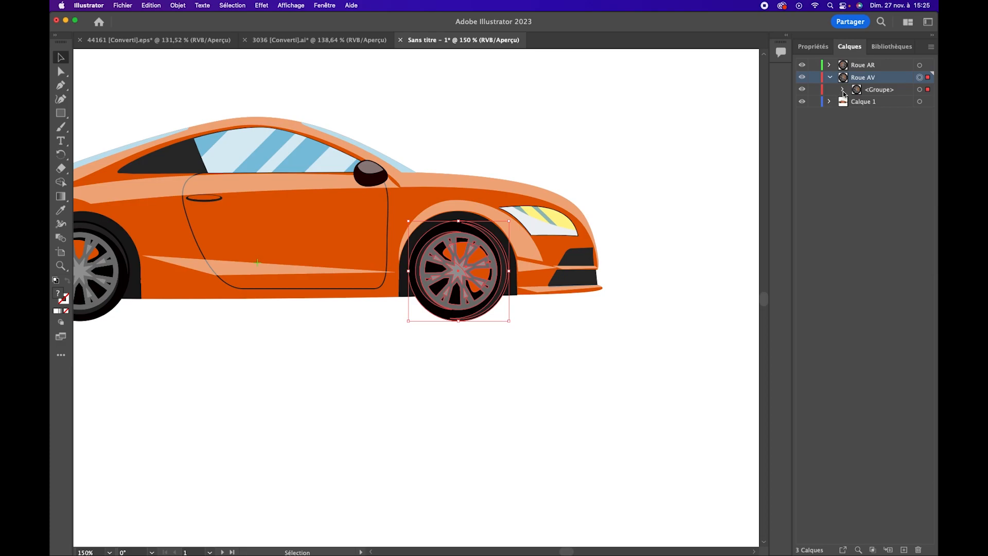
left_click(843, 91)
left_click(885, 150)
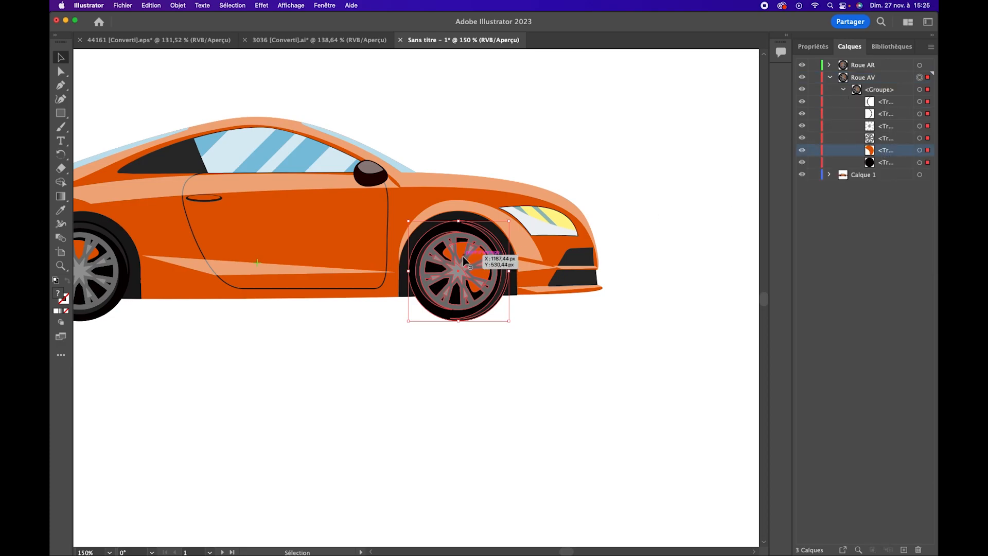
left_click(927, 151)
left_click(829, 175)
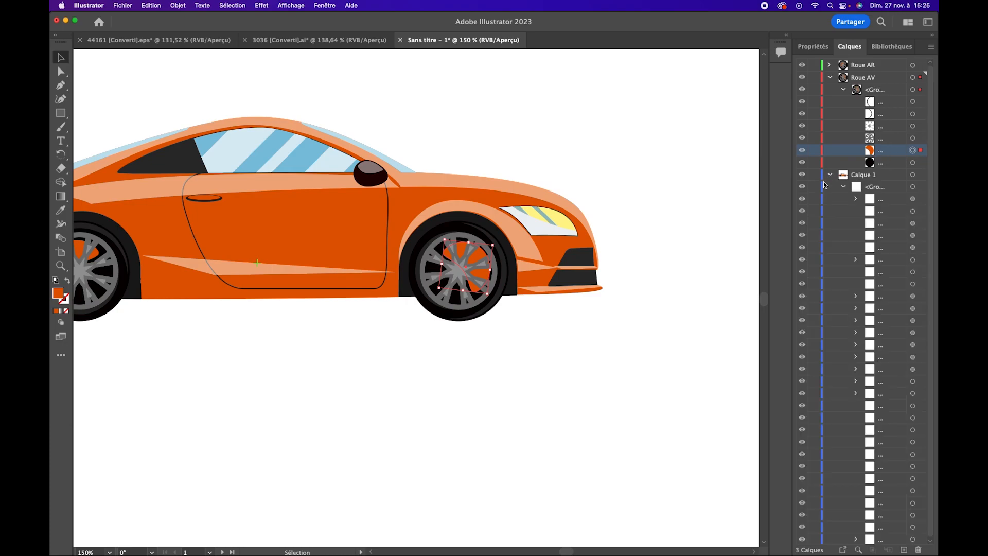
left_click(844, 187)
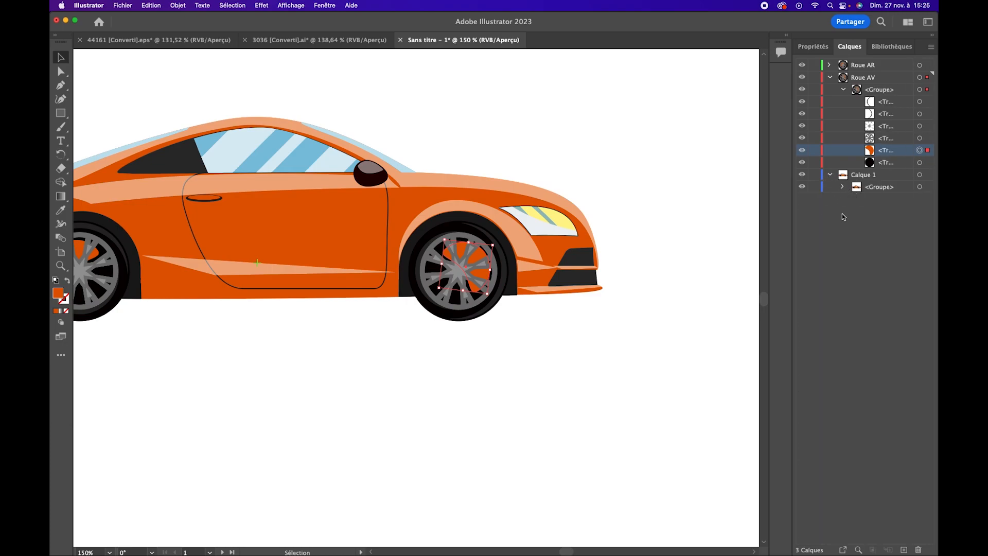
left_click(889, 177)
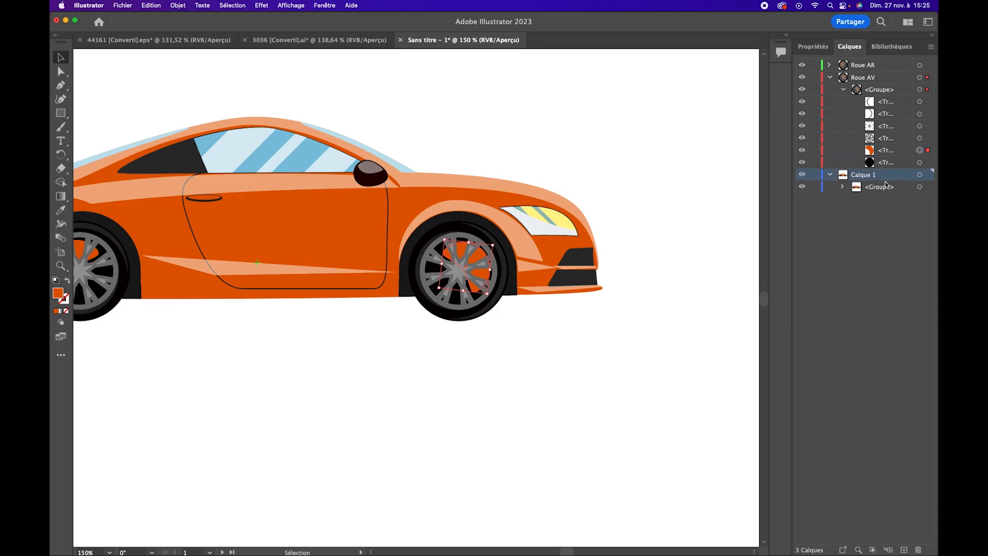
Check the black tyre path by toggling its visibility, and move it with the orange path from the Roue AV group into Calque 1
left_click(886, 163)
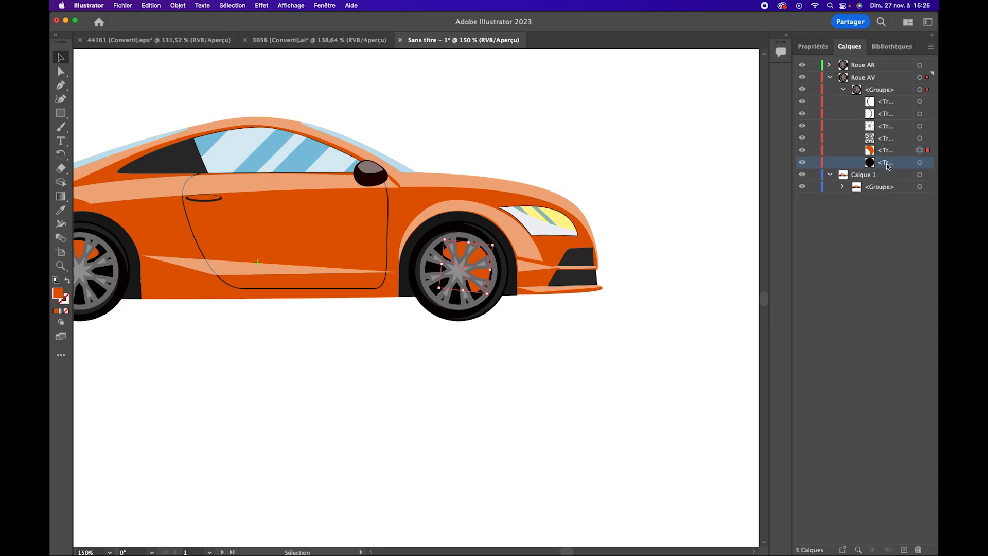
left_click(802, 163)
left_click(803, 163)
left_click(803, 164)
left_click(802, 164)
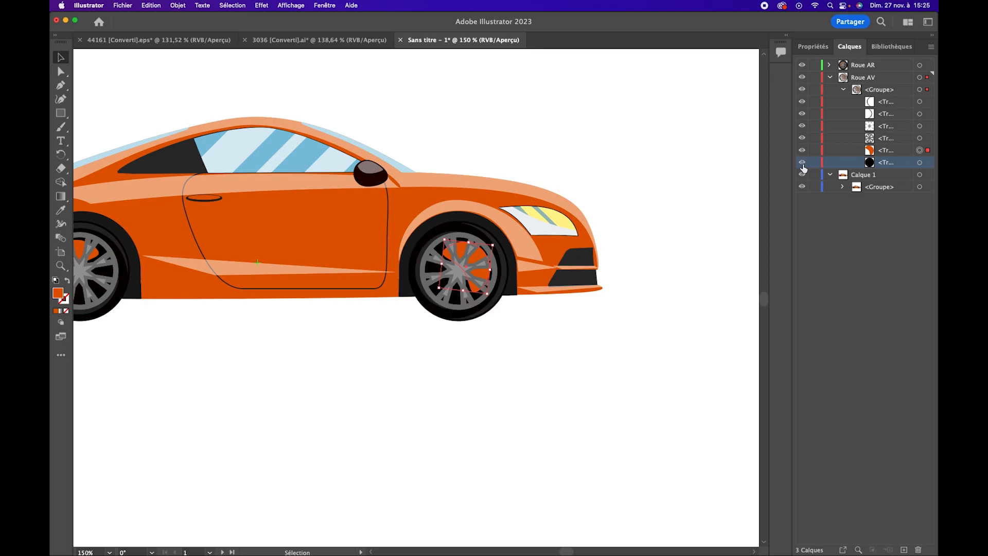
left_click(919, 162)
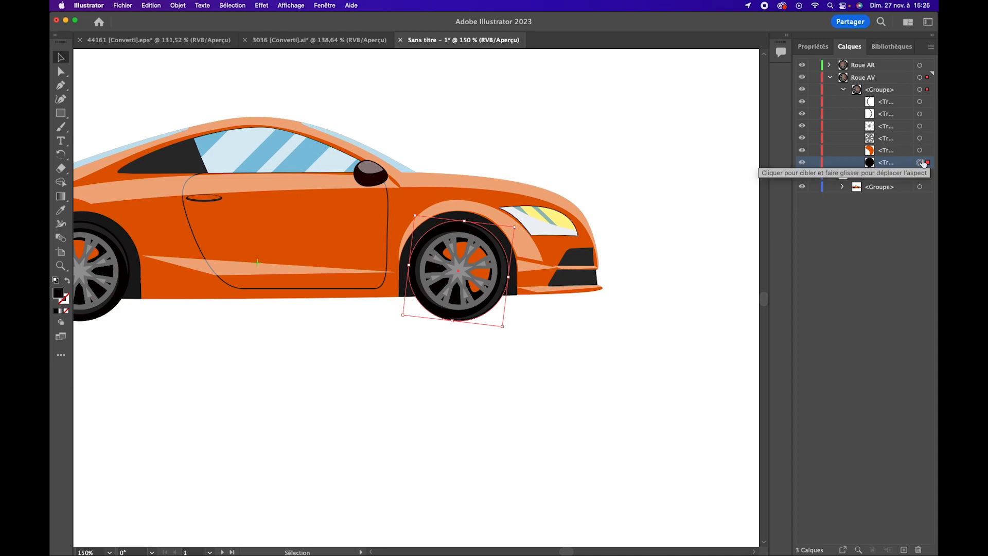
left_click(920, 150, "shift")
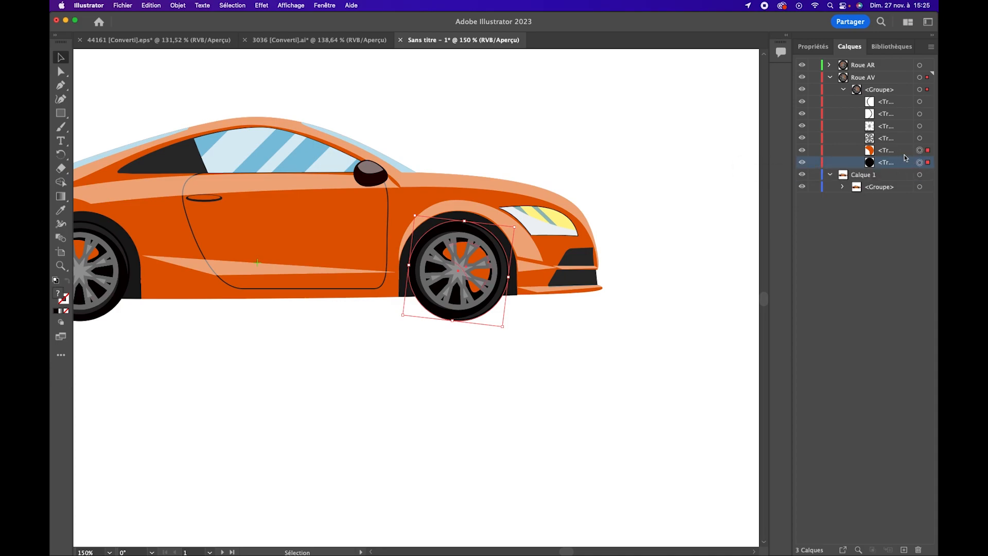
left_click_drag(892, 169, 871, 163)
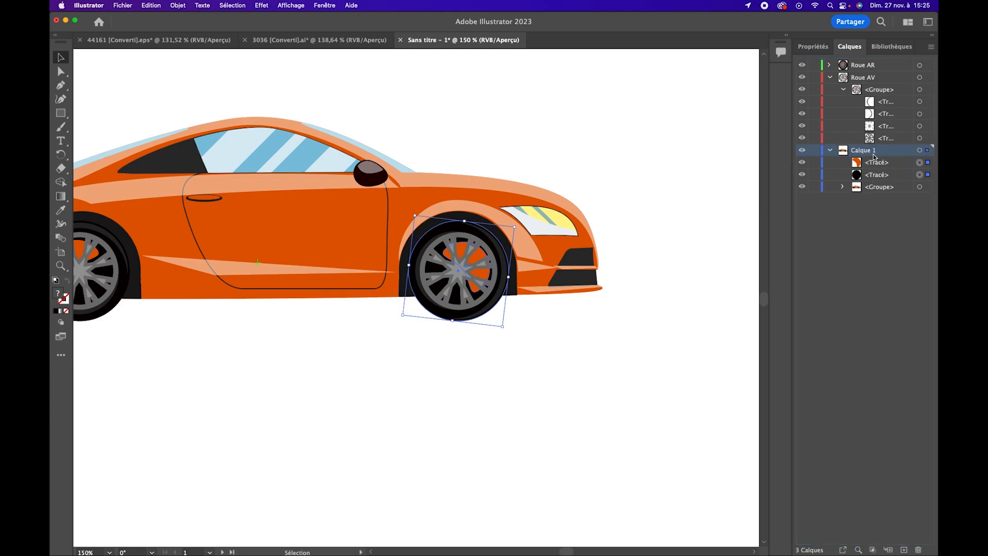
Rename the Calque 1 layer as Voiture
double_click(871, 154)
type("Voiture")
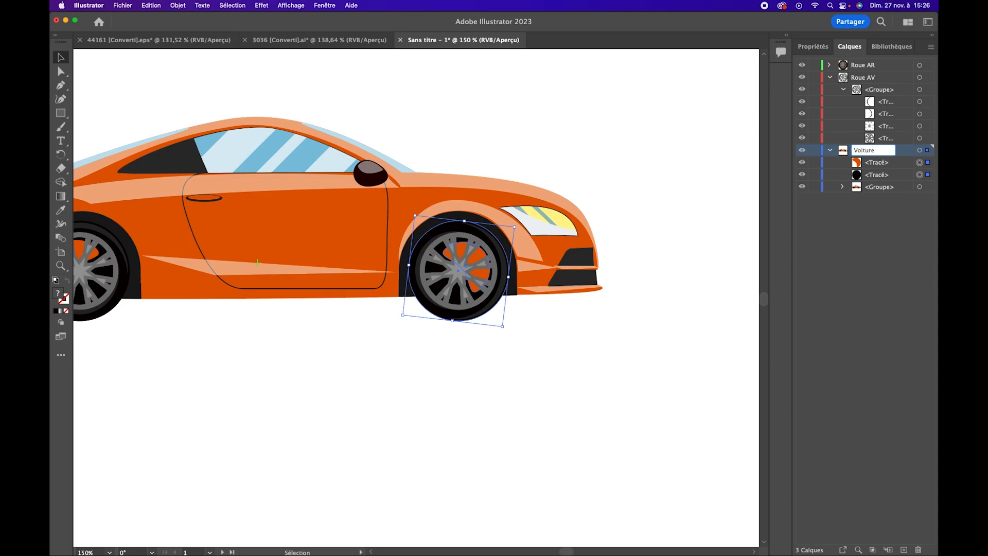
key("Return")
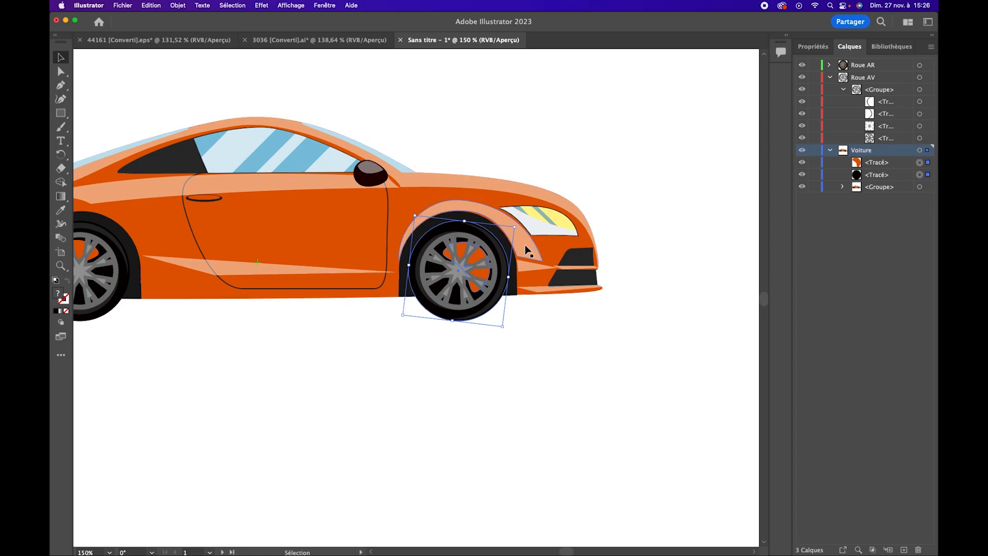
Collapse the Voiture layer and toggle its visibility to check which front wheel parts stay on Roue AV
left_click(830, 150)
left_click(802, 151)
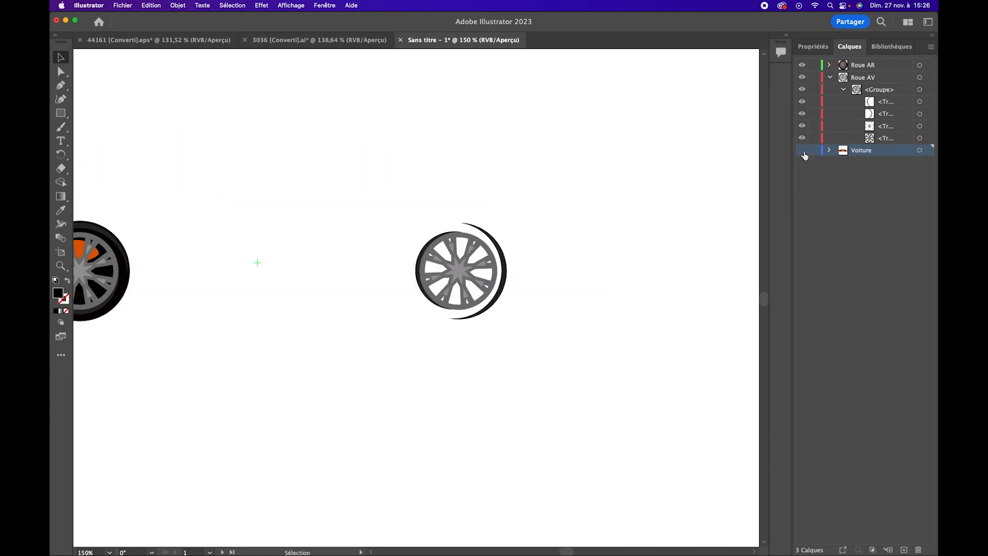
left_click(803, 150)
left_click(802, 150)
left_click(803, 152)
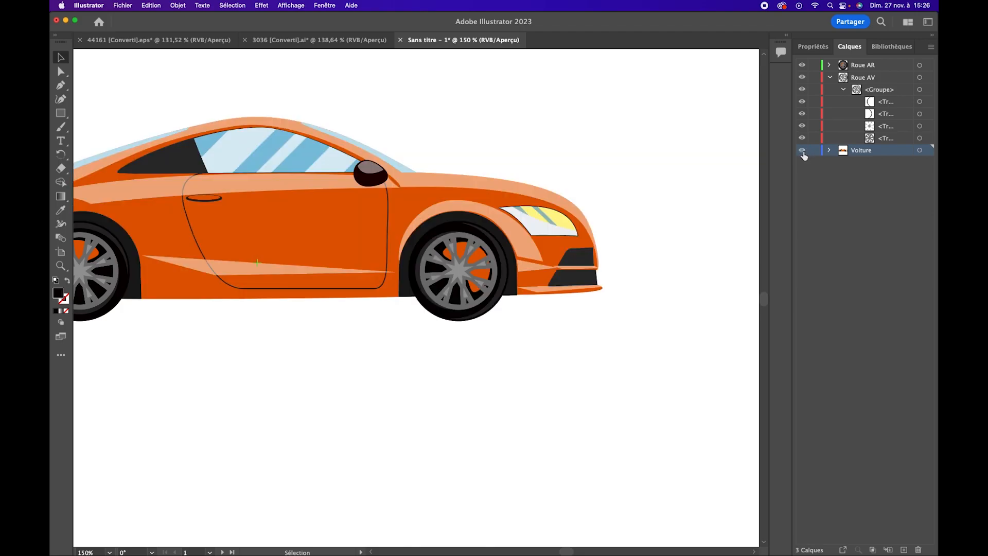
left_click(804, 153)
left_click(803, 152)
Toggle the visibility of individual paths in the Roue AV group to identify the rim and tyre parts
left_click(829, 152)
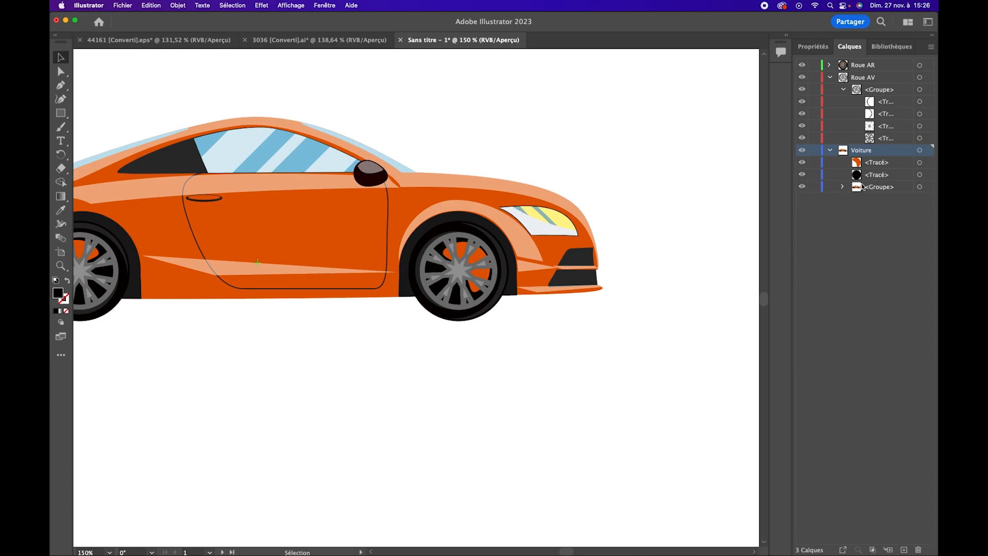
left_click(883, 138)
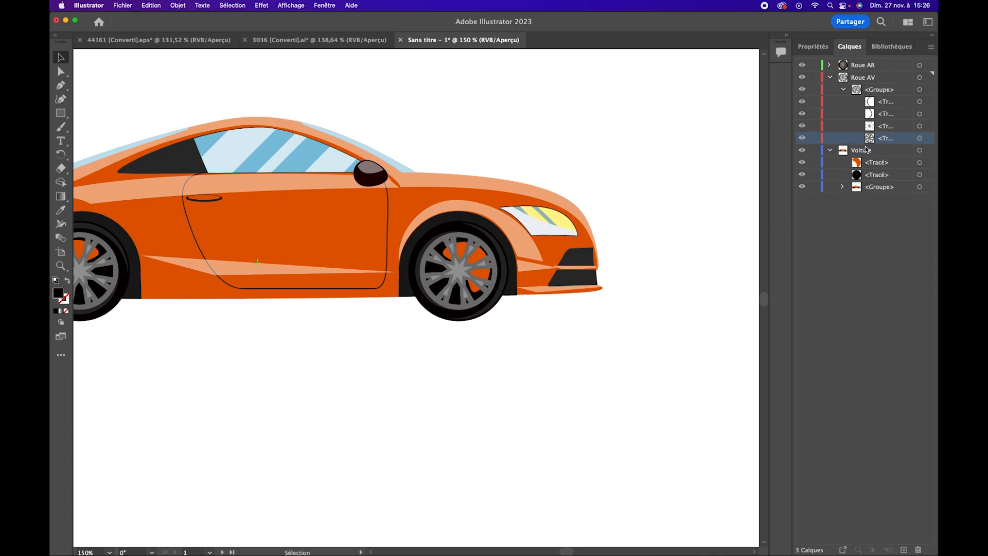
left_click(803, 139)
left_click(803, 139)
left_click(802, 139)
left_click(802, 139)
left_click(885, 113)
left_click(807, 118)
left_click(805, 118)
left_click(806, 118)
left_click(806, 118)
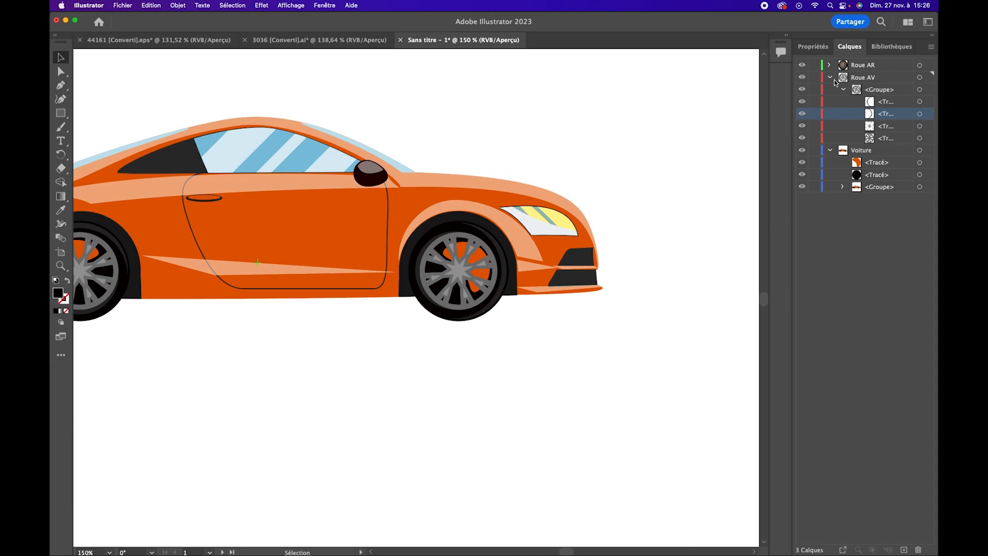
left_click(802, 102)
left_click(803, 102)
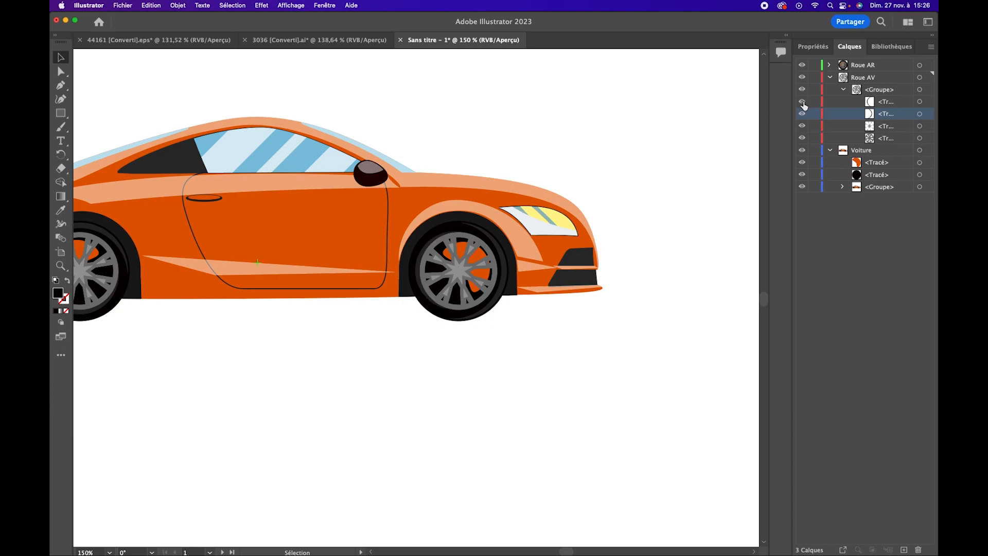
Collapse the Roue AV layer and select all of its artwork
left_click(839, 90)
left_click(829, 77)
left_click(926, 80)
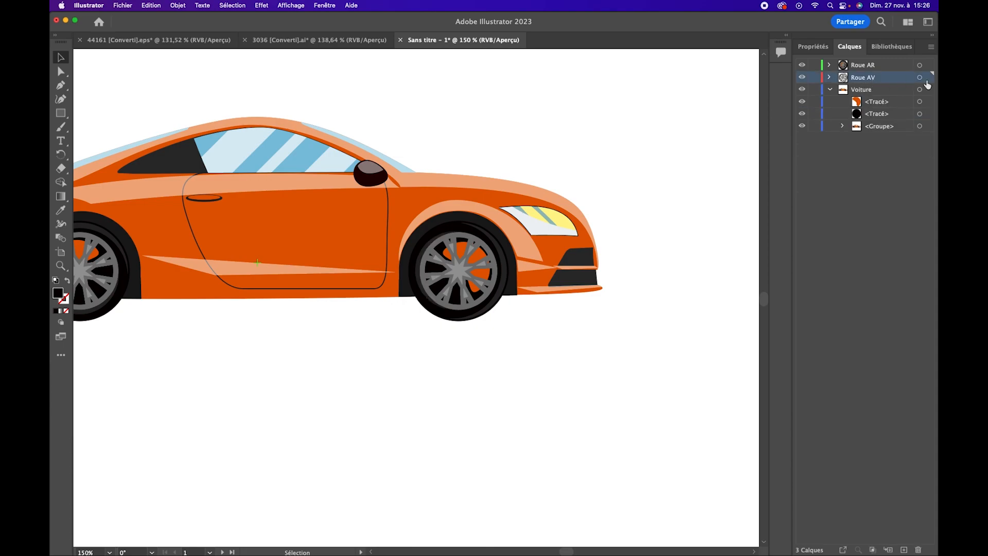
left_click(919, 77)
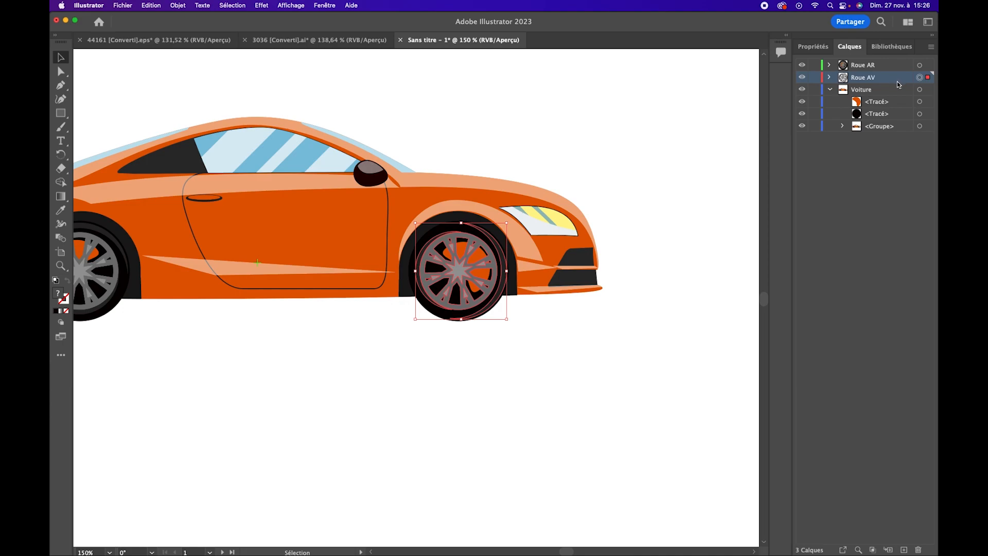
Move the two dark crescent-shaped tyre paths from the Roue AV group into the Voiture layer
left_click(829, 77)
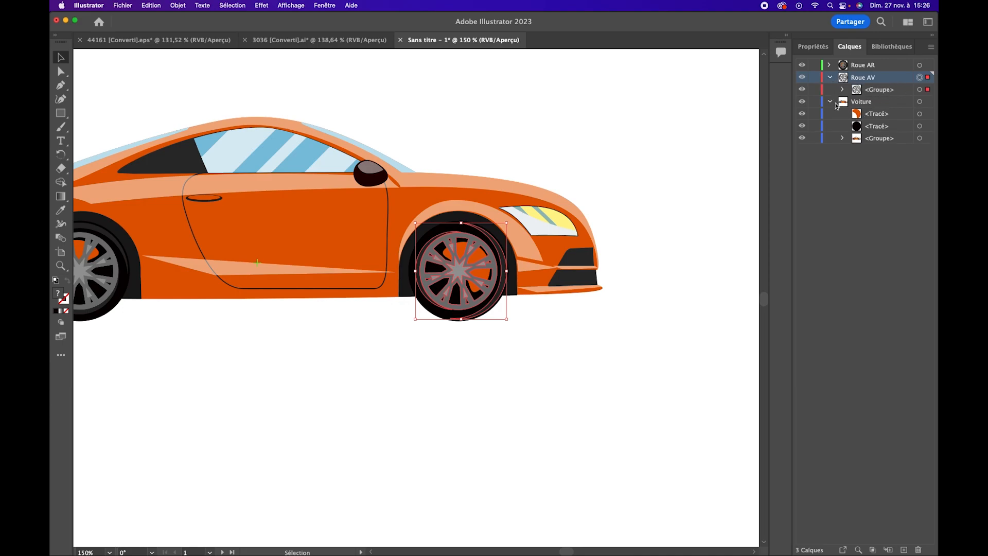
left_click(842, 90)
left_click(920, 101)
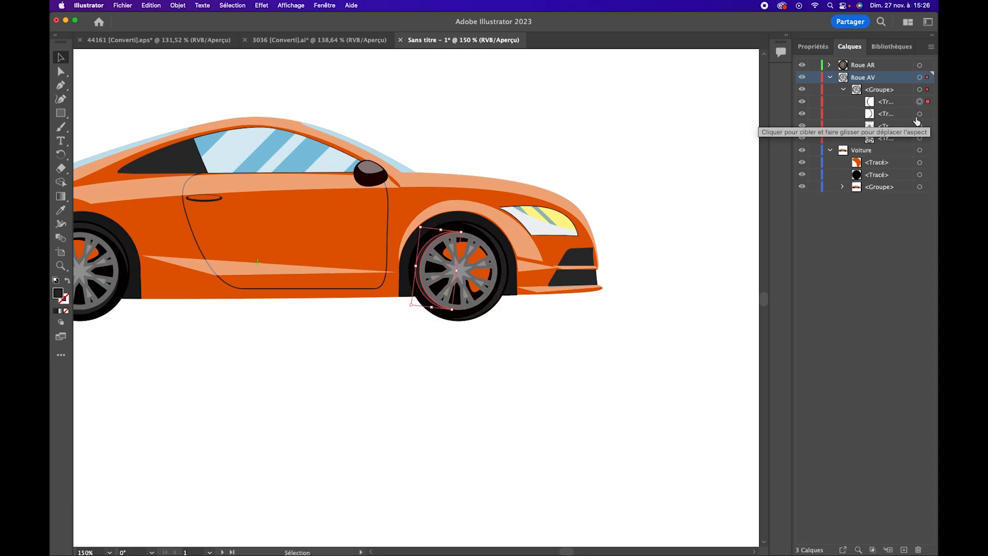
left_click(920, 114, "shift")
left_click_drag(890, 115, 868, 166)
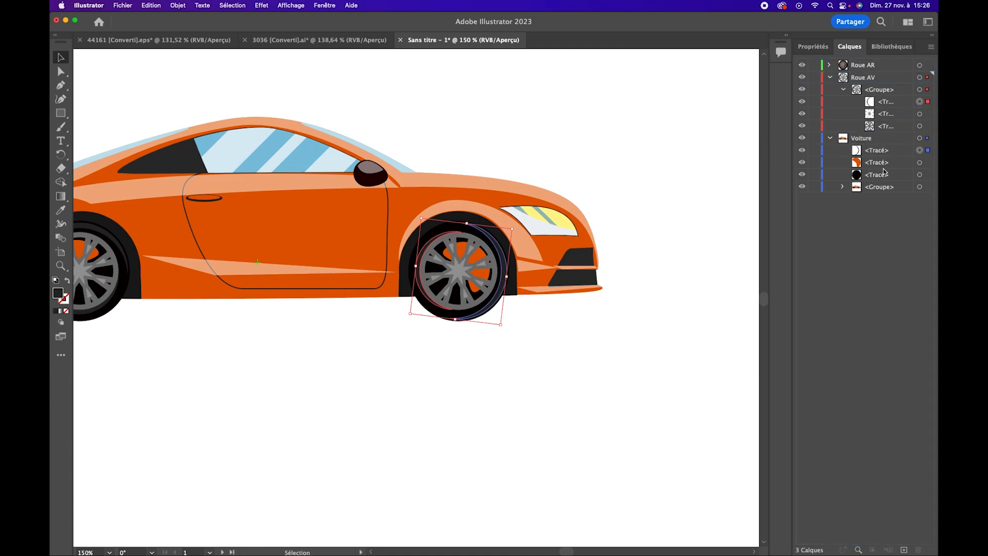
left_click_drag(891, 103, 885, 134)
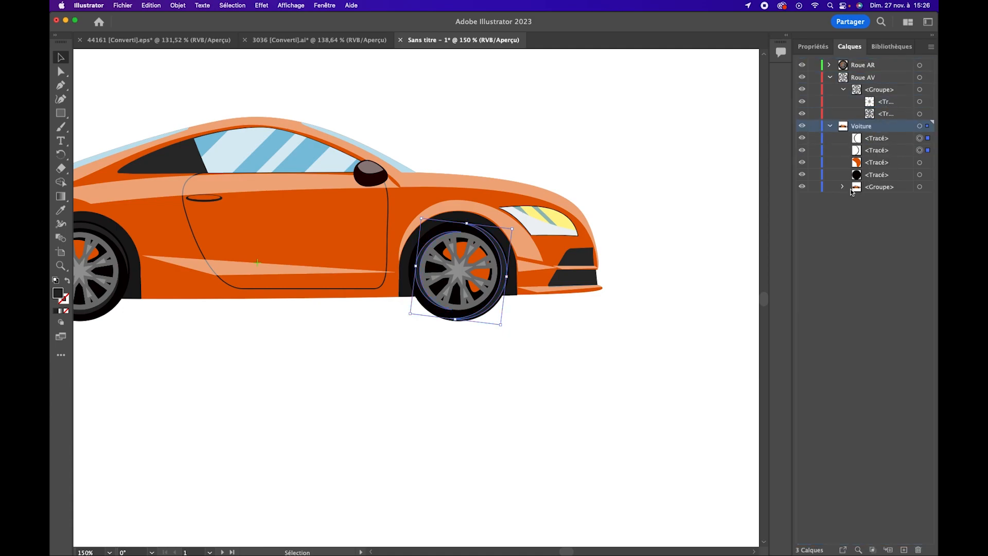
left_click(886, 139)
left_click(872, 176, "shift")
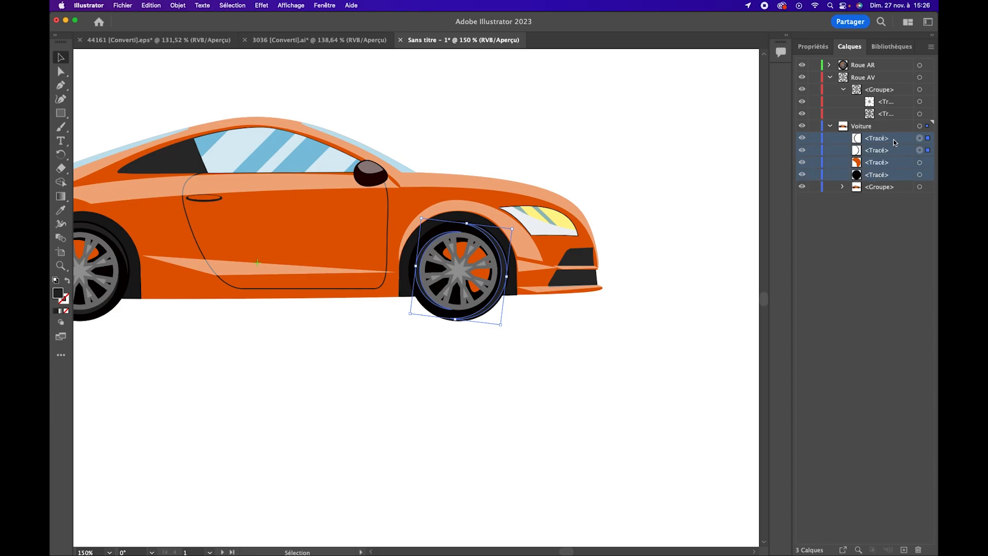
left_click(930, 48)
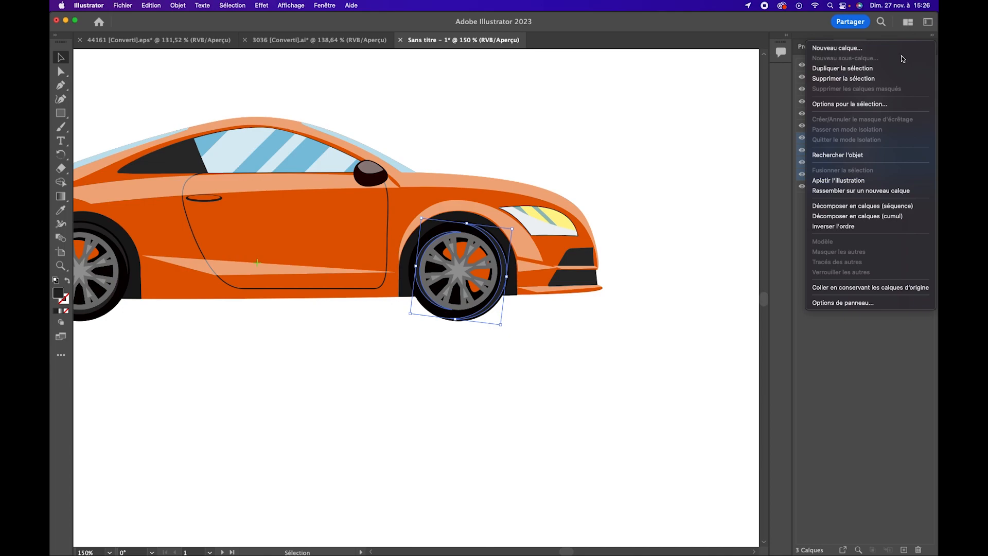
left_click(834, 352)
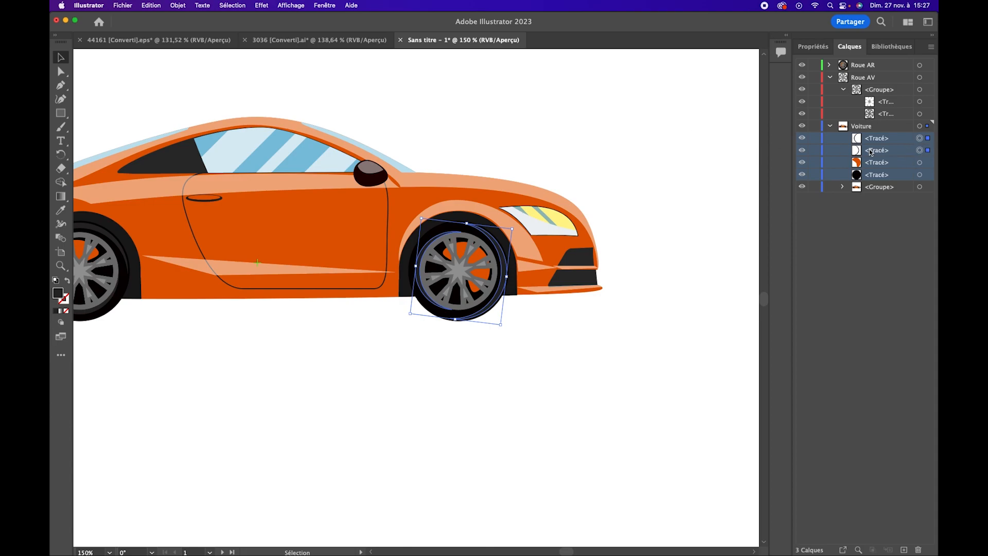
left_click(878, 188)
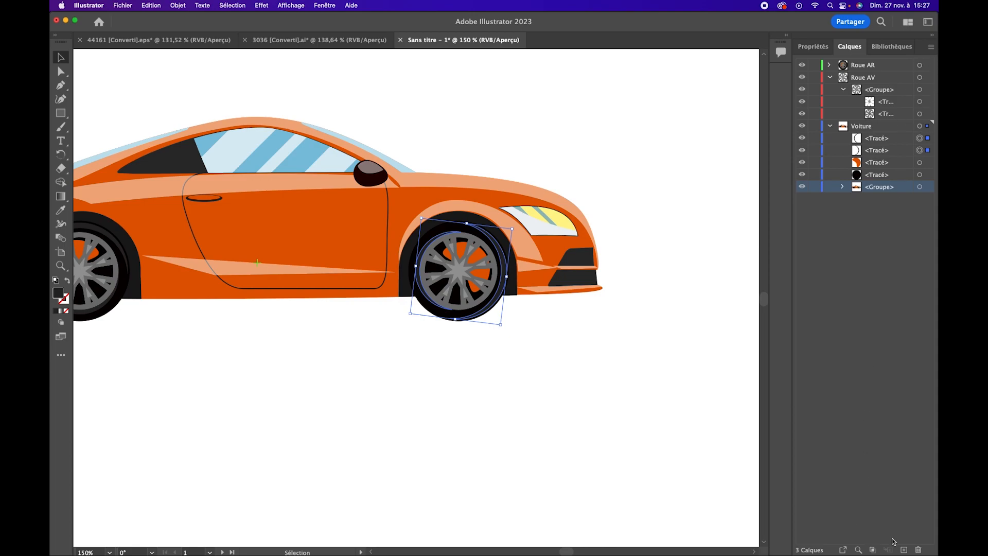
Create the new layer Calque 4 inside Voiture and move the four loose front tyre paths into it
left_click(904, 550)
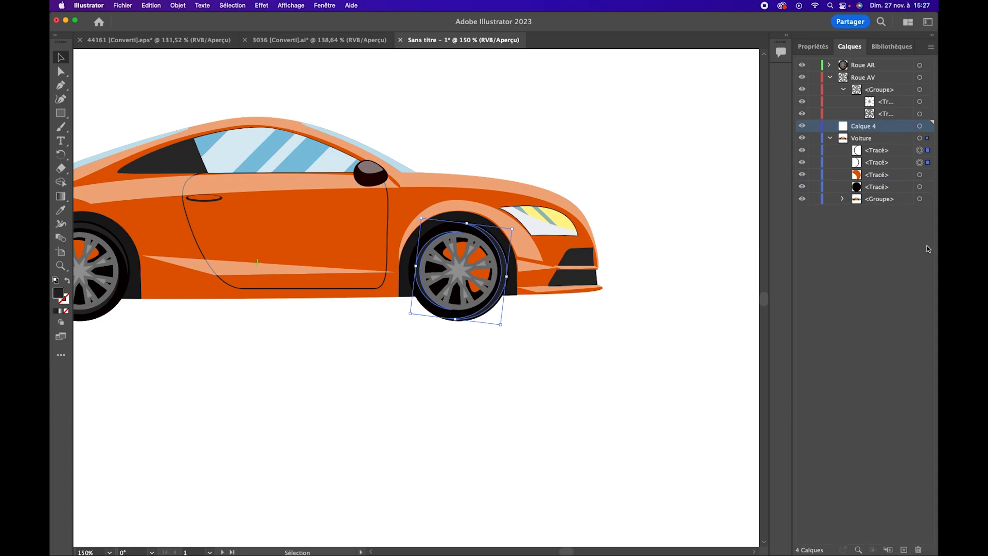
left_click_drag(862, 136, 870, 138)
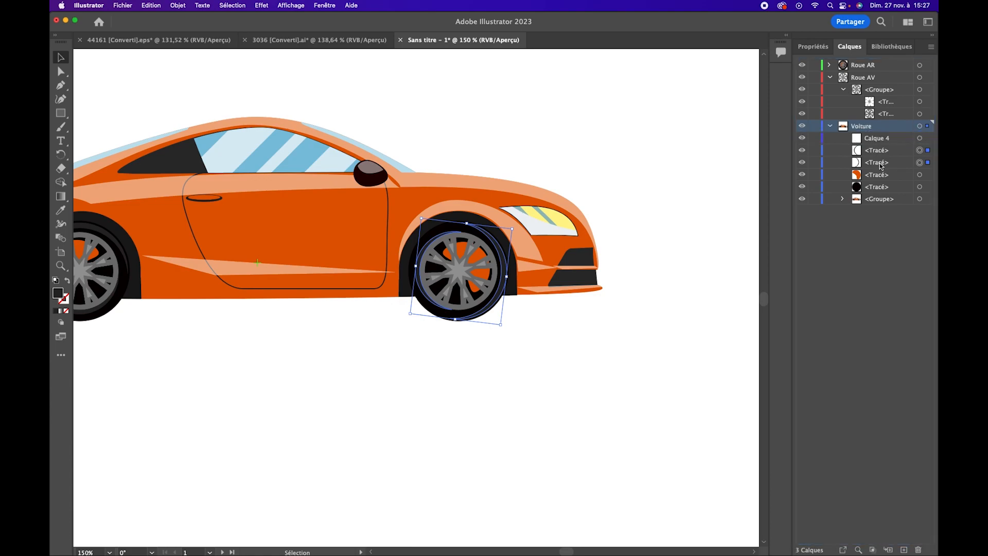
left_click(879, 150)
left_click(873, 189, "shift")
left_click_drag(878, 154, 878, 140)
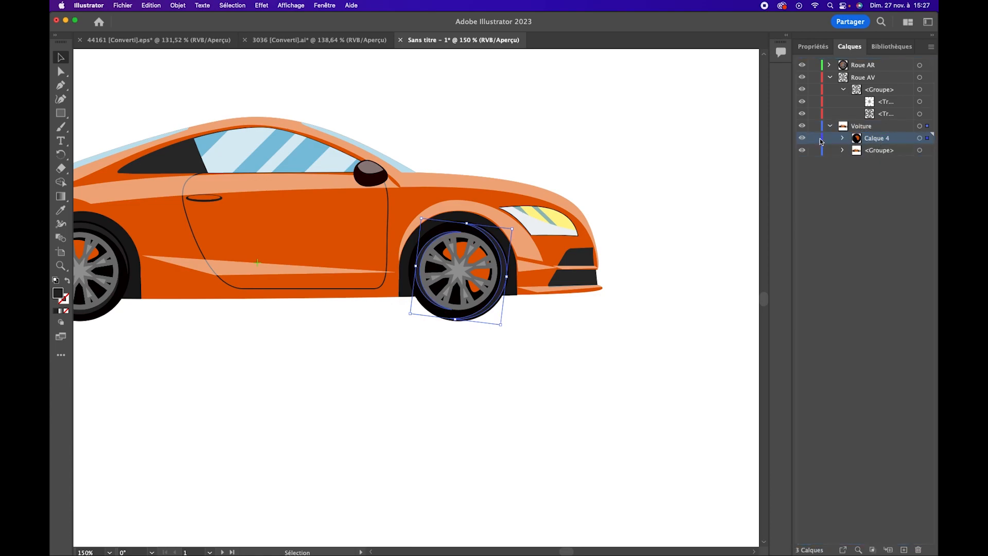
Toggle the visibility of Calque 4 to check that it holds the front tyre parts
left_click(801, 139)
left_click(801, 139)
left_click(801, 139)
left_click(801, 139)
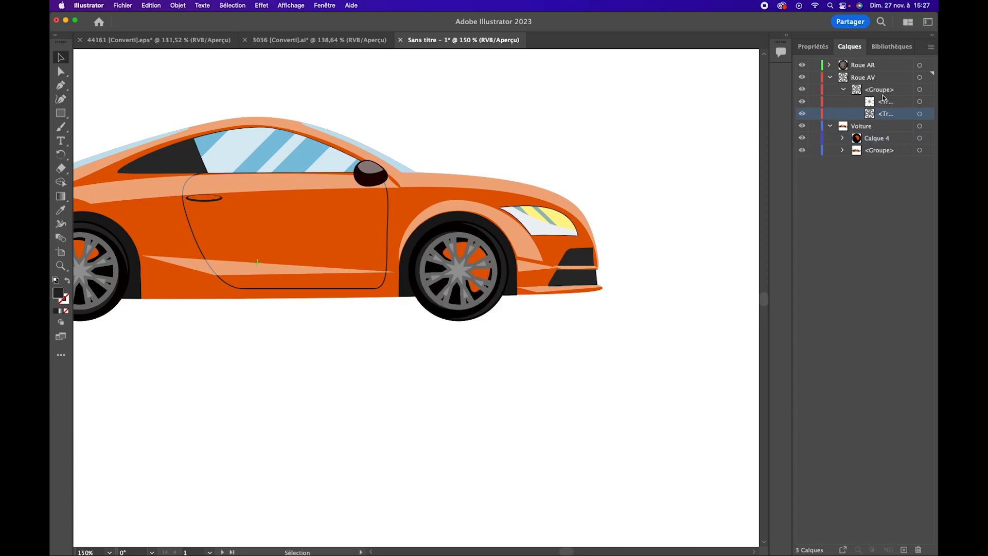
Select the rim group on the Roue AV layer and rotate it freehand around its centre
left_click(842, 89)
left_click(920, 90)
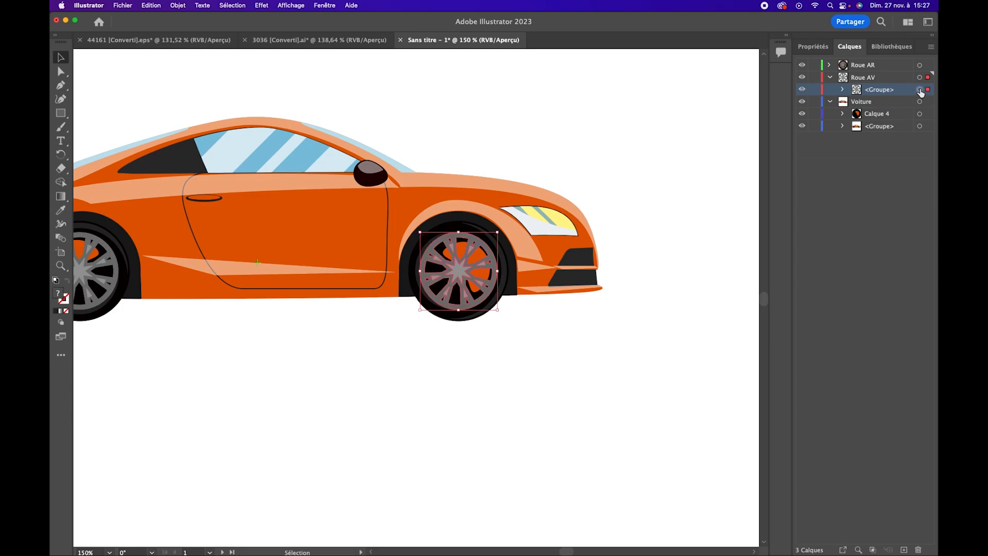
left_click(60, 154)
left_click_drag(496, 275, 500, 247)
key("v")
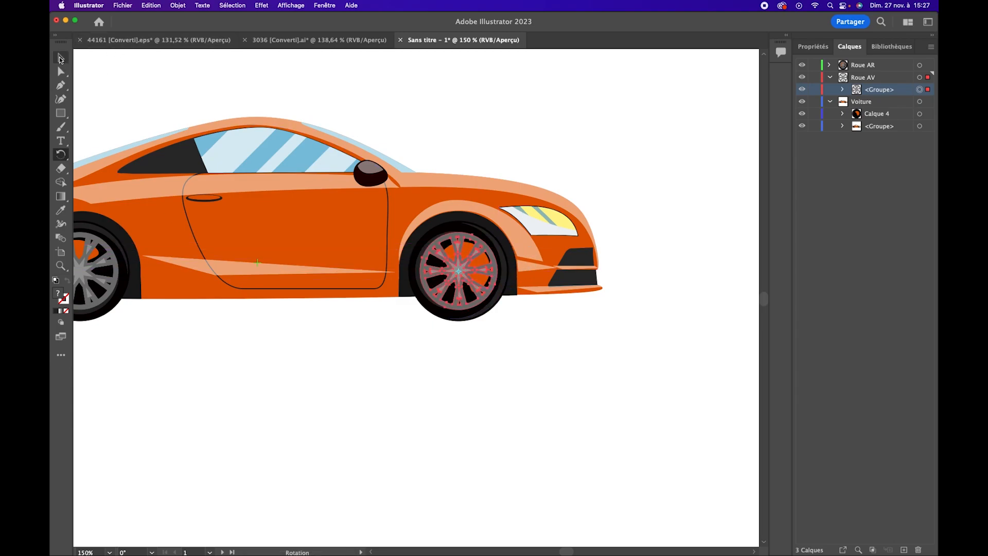
Move the orange and black disc paths of the rear tyre from the Roue AR group into the Voiture layer
left_click_drag(258, 260, 481, 237)
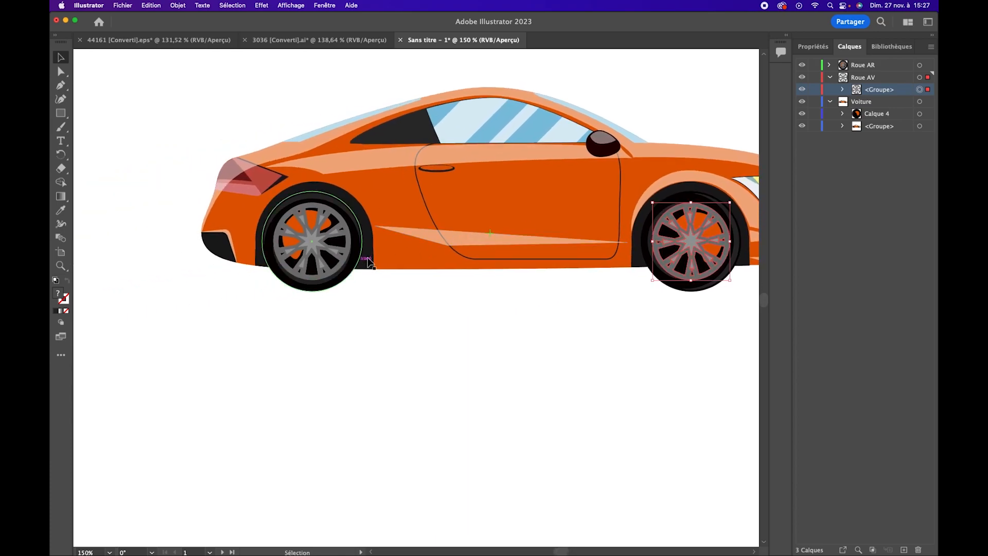
left_click(829, 65)
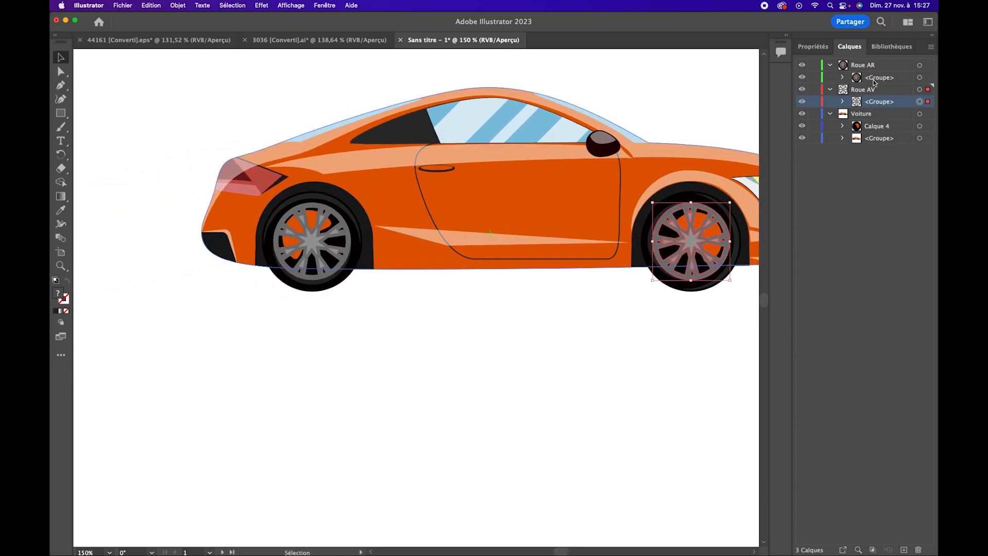
left_click(843, 78)
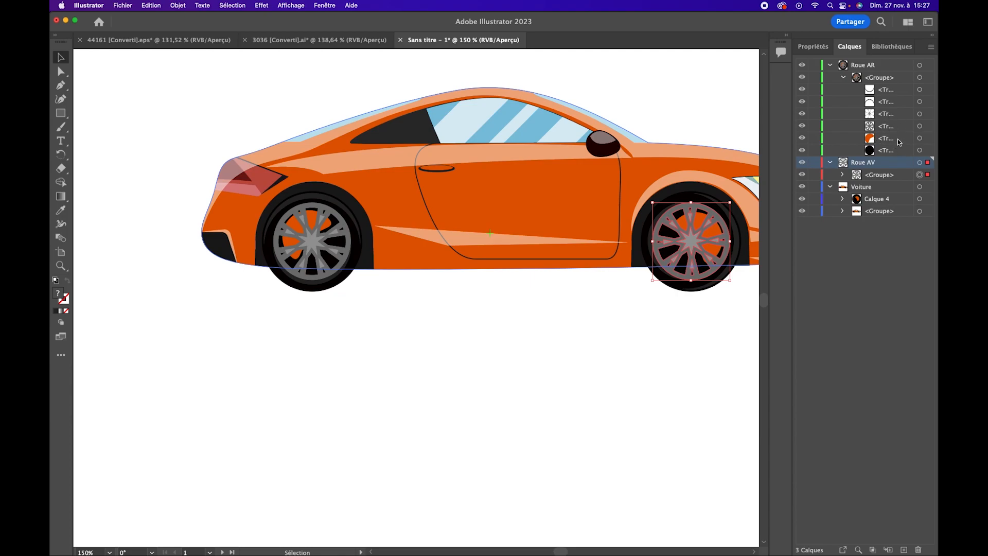
left_click(919, 138)
left_click(919, 150, "shift")
left_click_drag(887, 154, 880, 180)
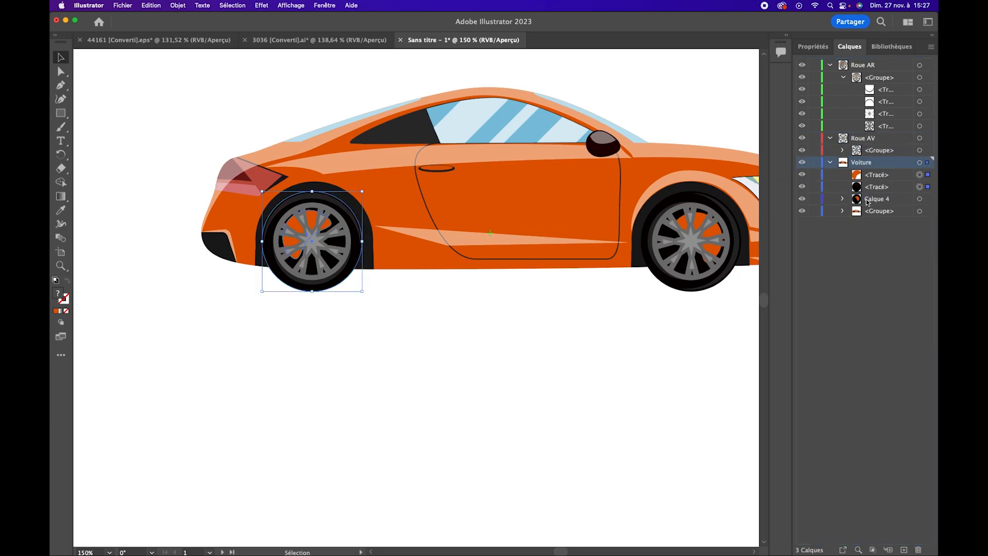
Move the two dark crescent-shaped rear tyre paths from the Roue AR group into the Voiture layer
left_click(888, 101)
left_click(900, 91, "shift")
left_click(920, 89)
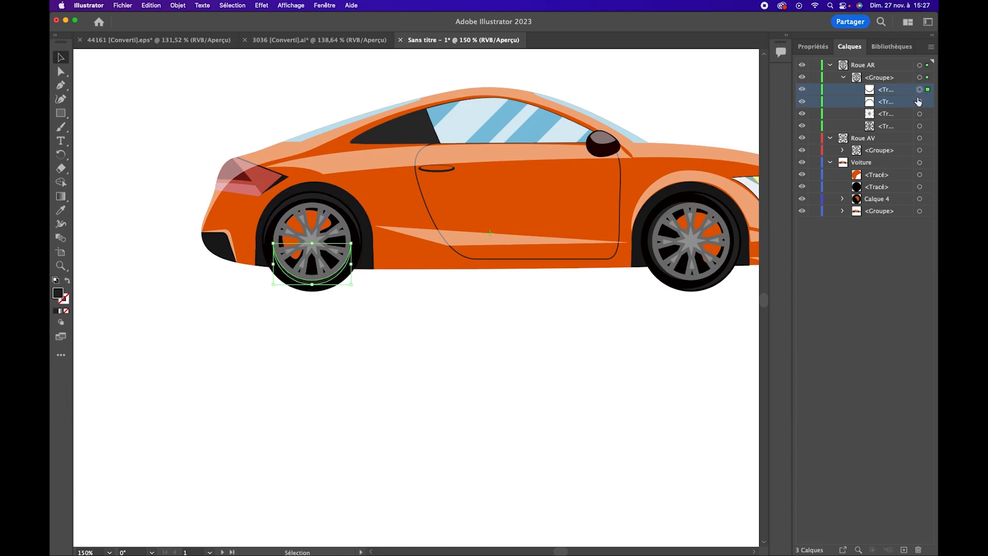
left_click(920, 101, "shift")
left_click_drag(890, 106, 874, 169)
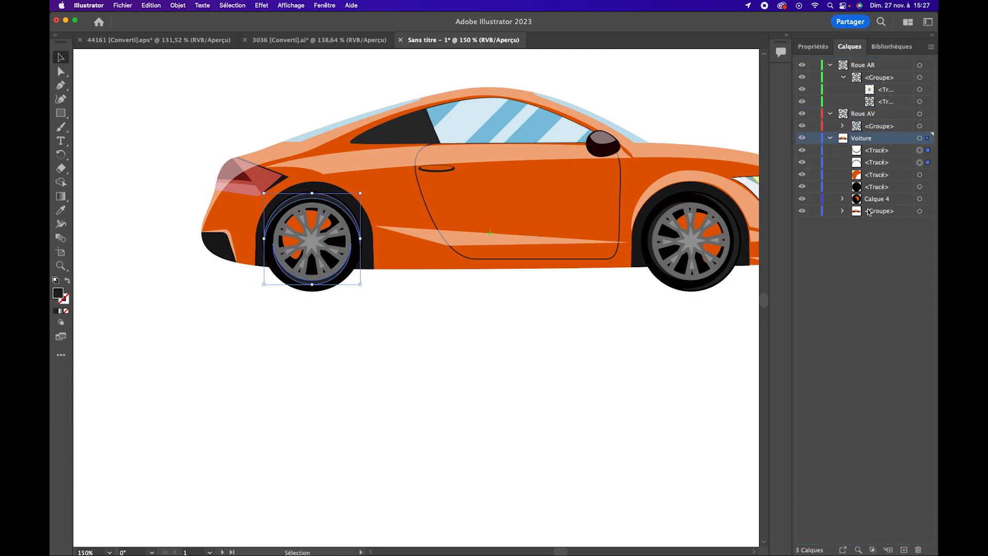
Create the new layer Calque 5 inside Voiture and move the four loose rear tyre paths into it
left_click(880, 153)
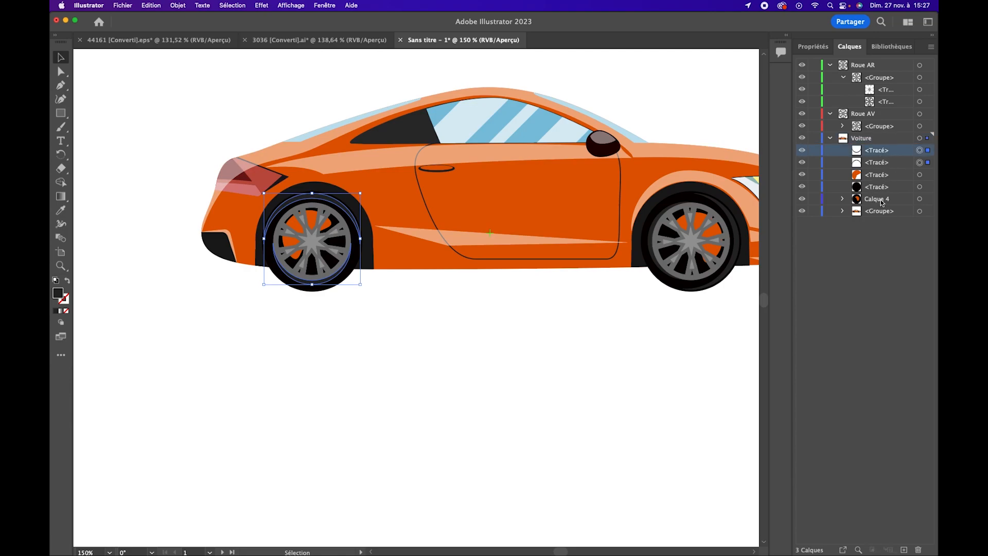
left_click(888, 202)
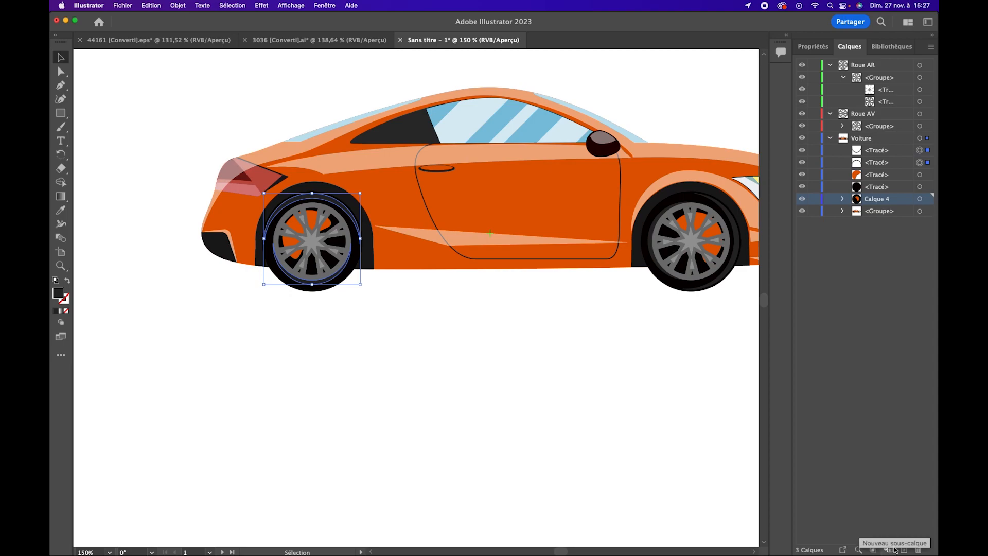
left_click(901, 141)
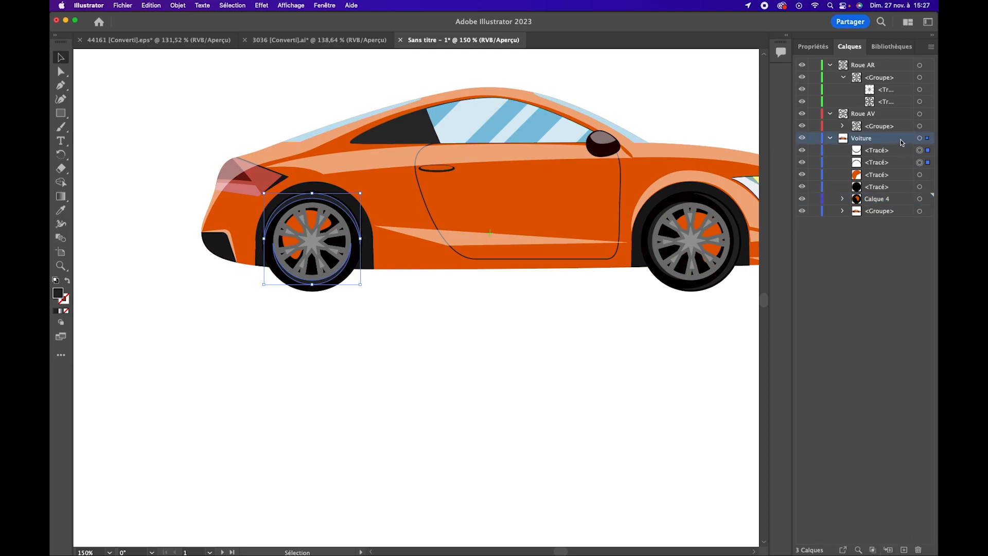
left_click(888, 550)
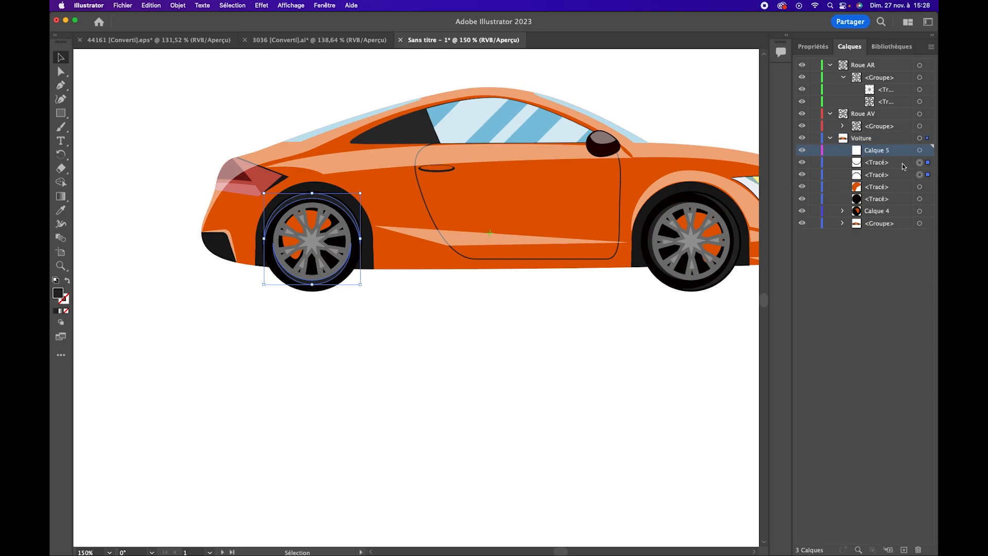
left_click(900, 163)
left_click(884, 200, "shift")
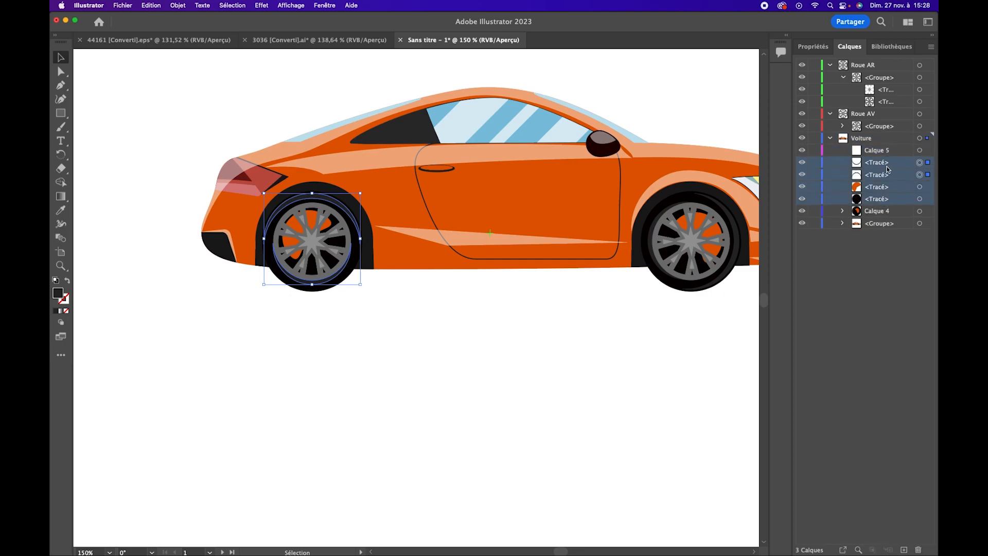
left_click_drag(878, 163, 890, 152)
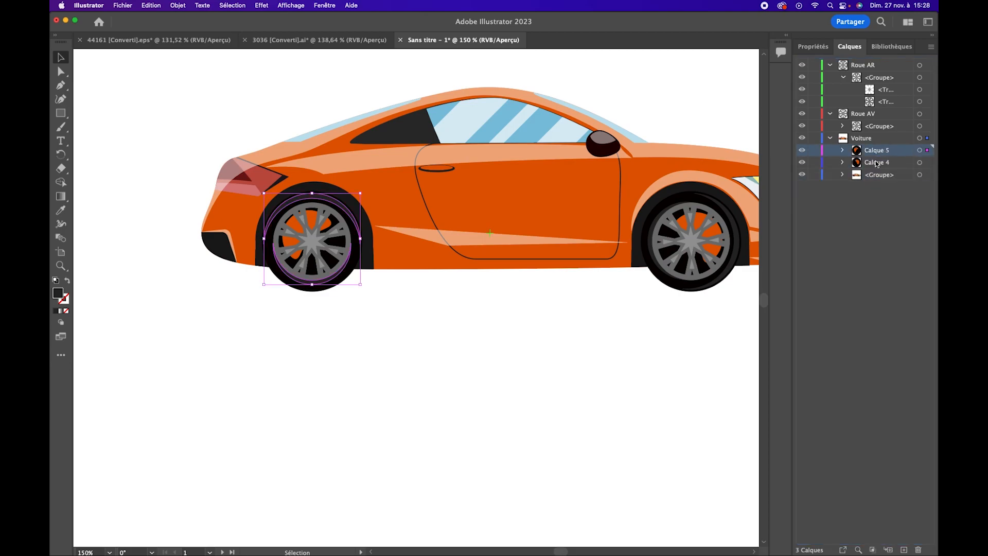
Collapse the Voiture layer and toggle its visibility to check which parts of the car it holds
left_click(829, 138)
left_click(800, 139)
left_click(801, 139)
left_click(801, 139)
left_click(801, 139)
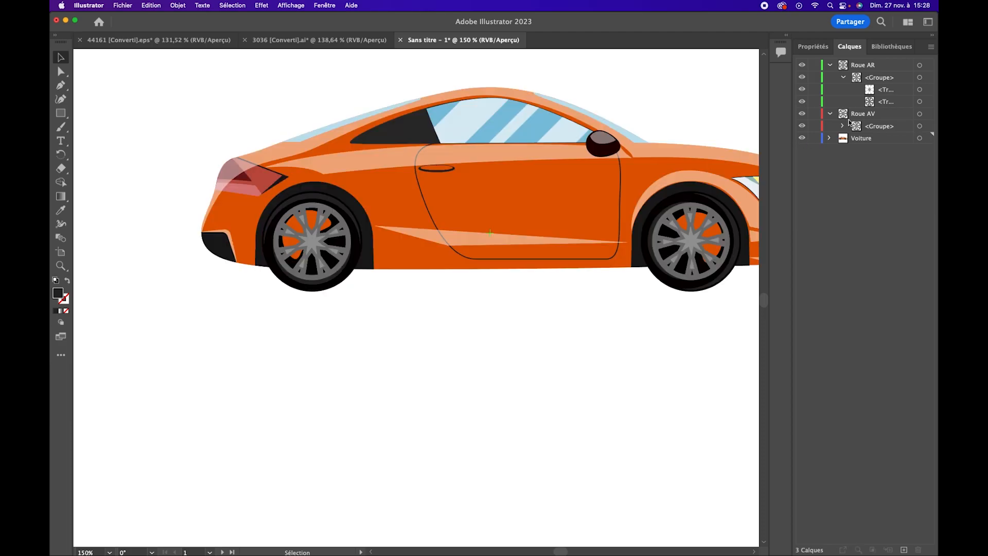
Collapse the Roue AR and Roue AV layers, select the Roue AR rim and rotate it freehand around its centre
left_click(844, 77)
left_click(863, 65)
left_click(829, 64)
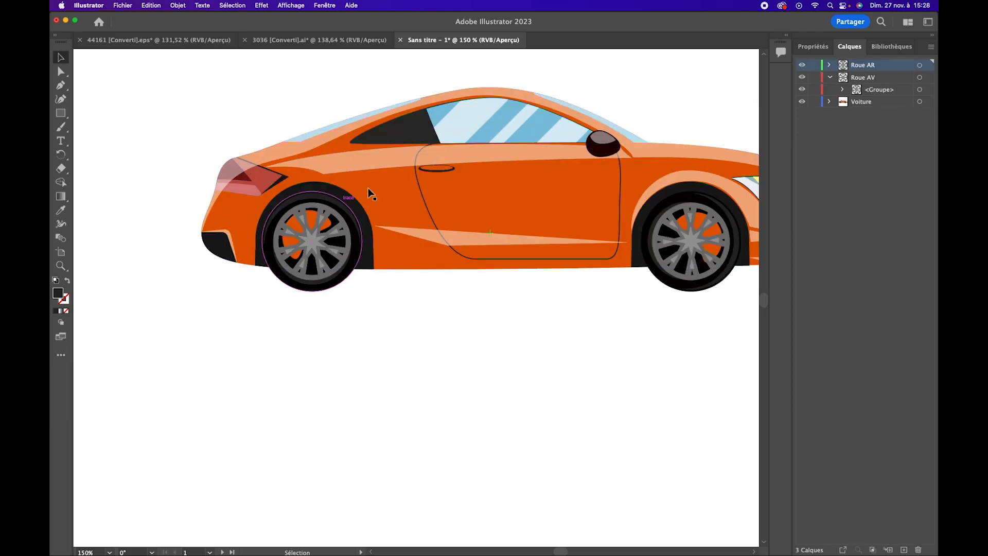
left_click(830, 77)
left_click(919, 64)
left_click(61, 154)
mouse_move(347, 241)
left_mouse_down()
mouse_move(337, 255)
mouse_move(288, 232)
mouse_move(338, 271)
mouse_move(355, 254)
left_mouse_up()
left_click(60, 57)
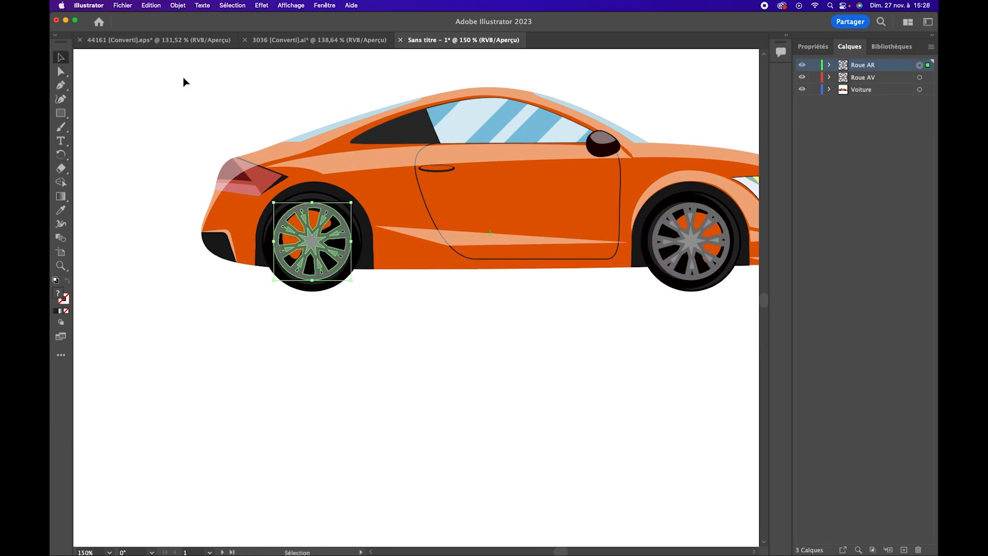
Save the car illustration on the computer as voiture_orange.ai
left_click(123, 7)
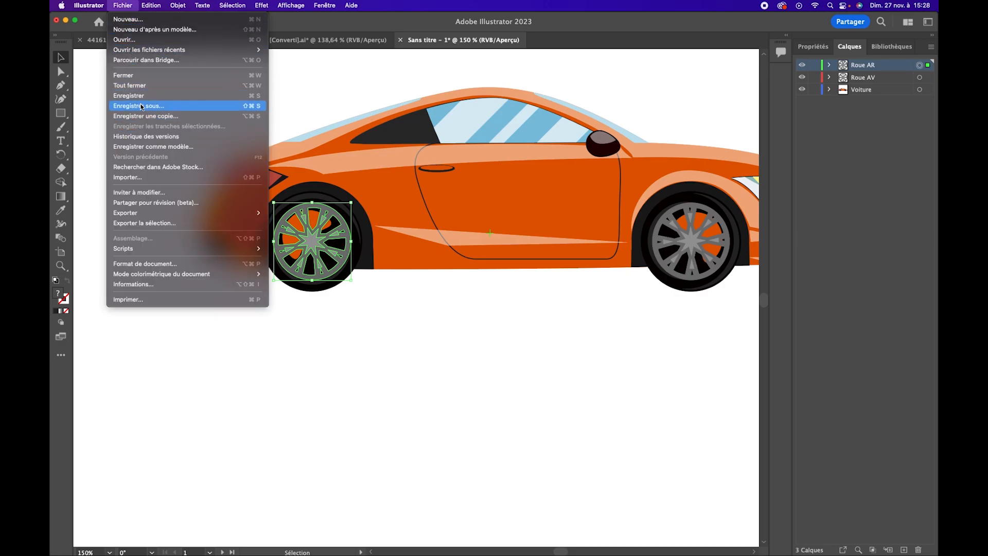
left_click(143, 96)
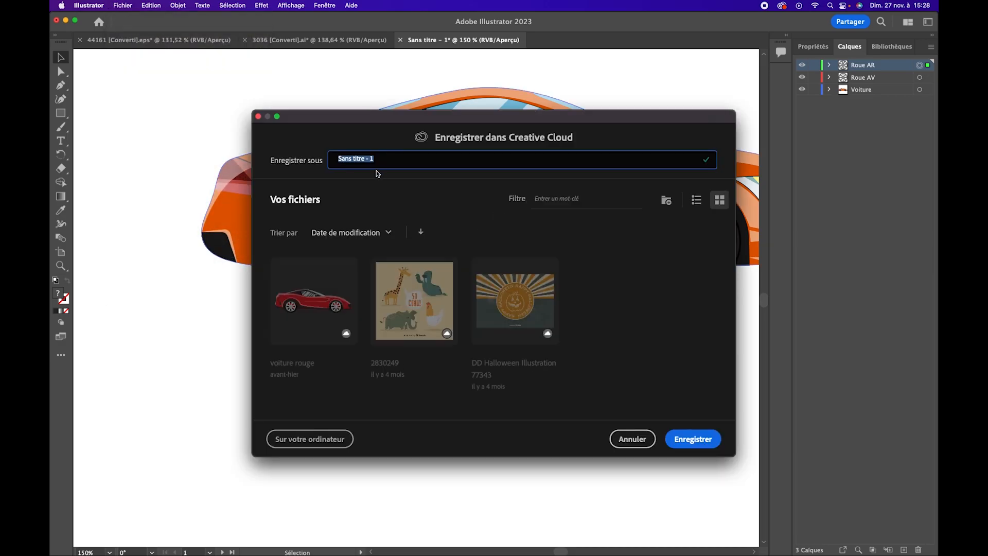
type("Voiture Orange")
left_click(303, 444)
left_click(516, 436)
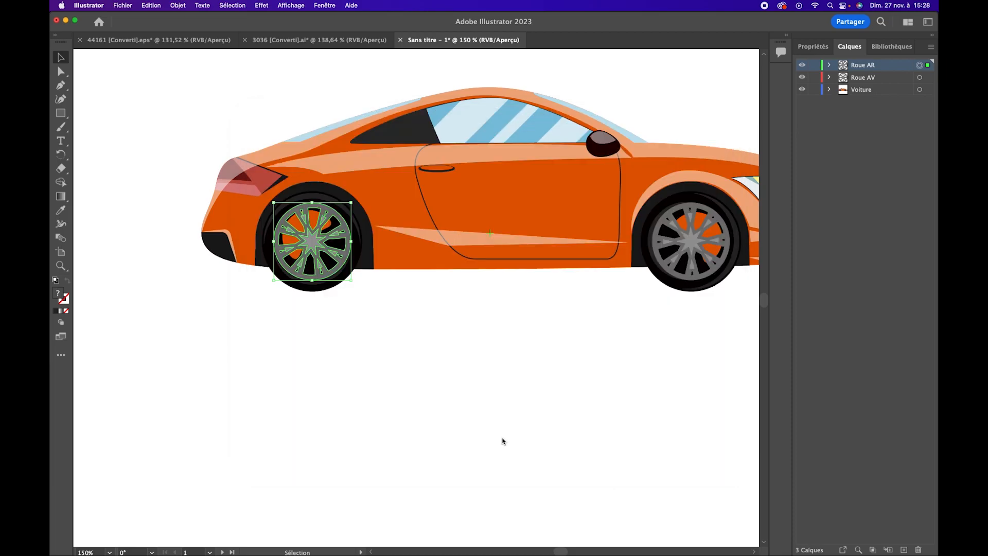
key("Return")
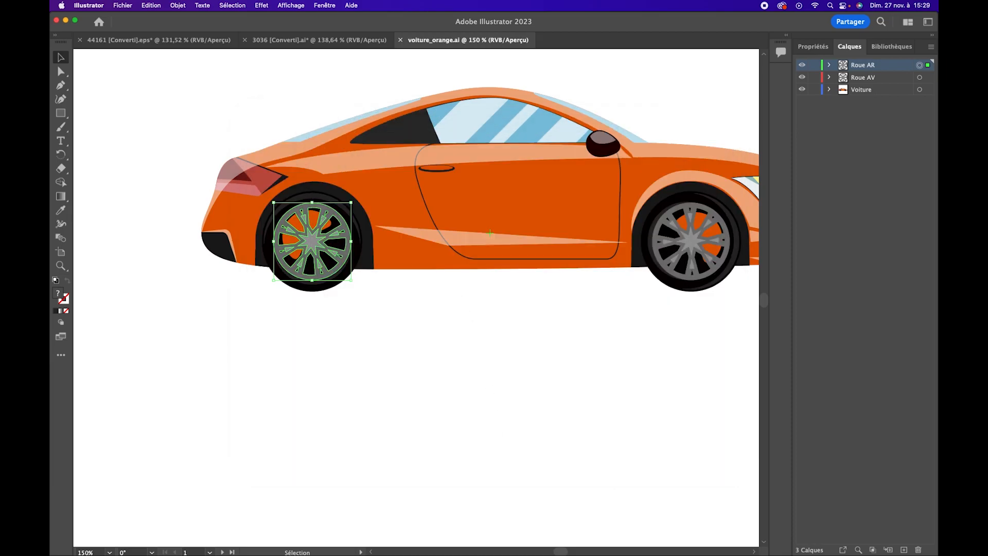
Switch to the 3036 city street document and expand Layer 191 to list its sublayers
left_click_drag(500, 180, 406, 230)
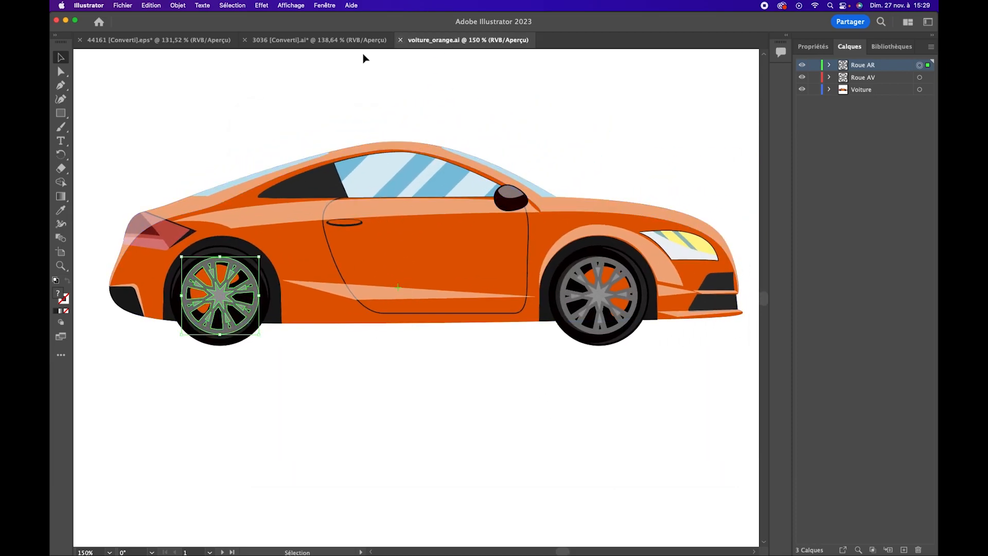
left_click(308, 40)
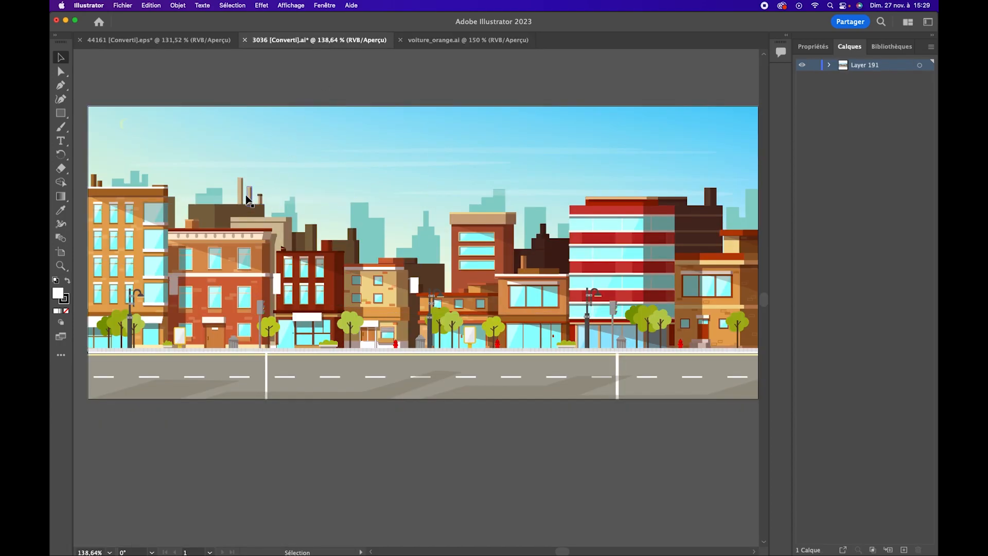
left_click(829, 65)
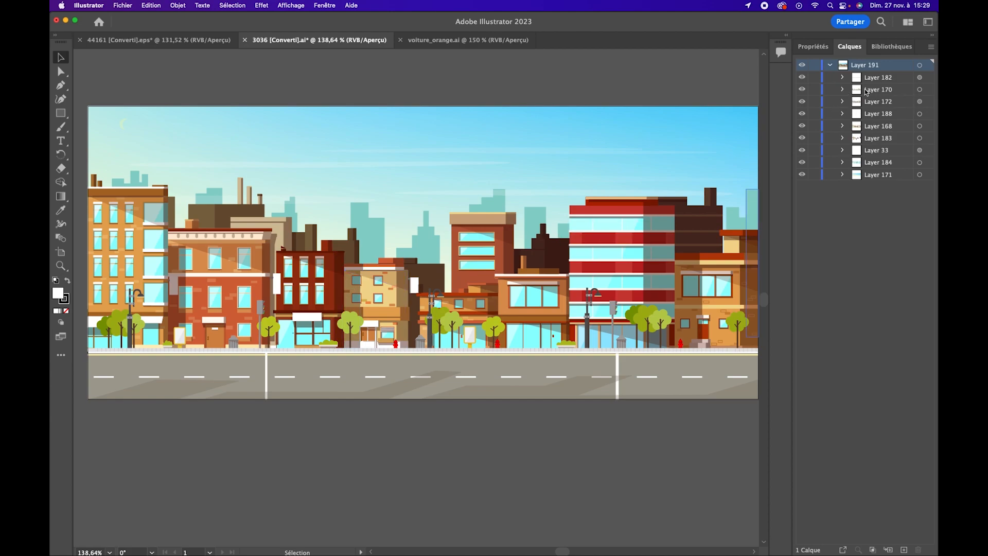
Toggle the visibility of Layer 171 repeatedly to examine which part of the city scene it contains
left_click(803, 176)
left_click(802, 175)
left_click(802, 176)
left_click(802, 175)
left_click(803, 175)
left_click(802, 175)
left_click(802, 175)
left_click(802, 175)
left_click(803, 175)
left_click(803, 175)
left_click(803, 176)
left_click(802, 175)
Hide the sublayers of Layer 191 from Layer 182 to Layer 184, leaving only Layer 171 visible
left_click_drag(802, 81, 800, 164)
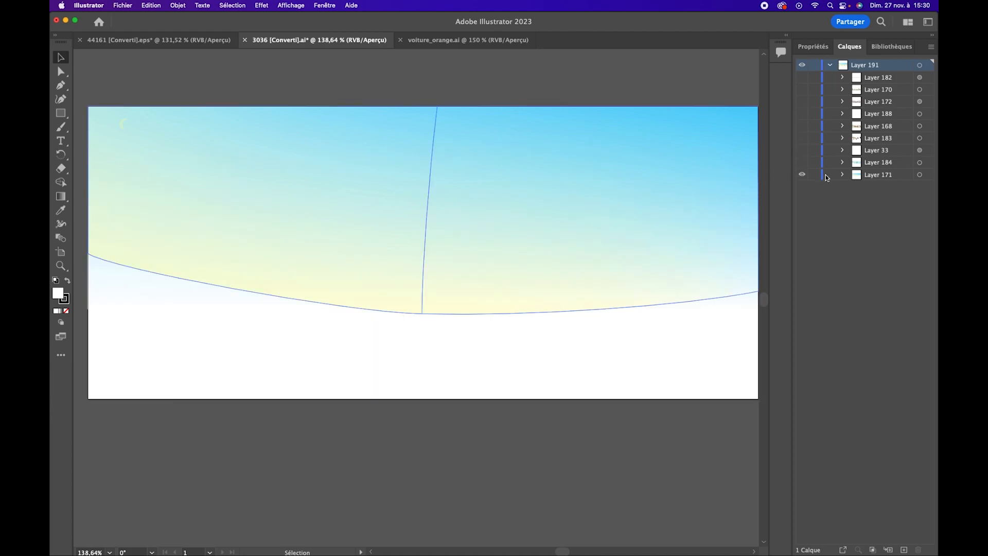
left_click(802, 163)
left_click(801, 162)
Rename Layer 171 as ciel and deselect everything
left_click(870, 175)
double_click(889, 175)
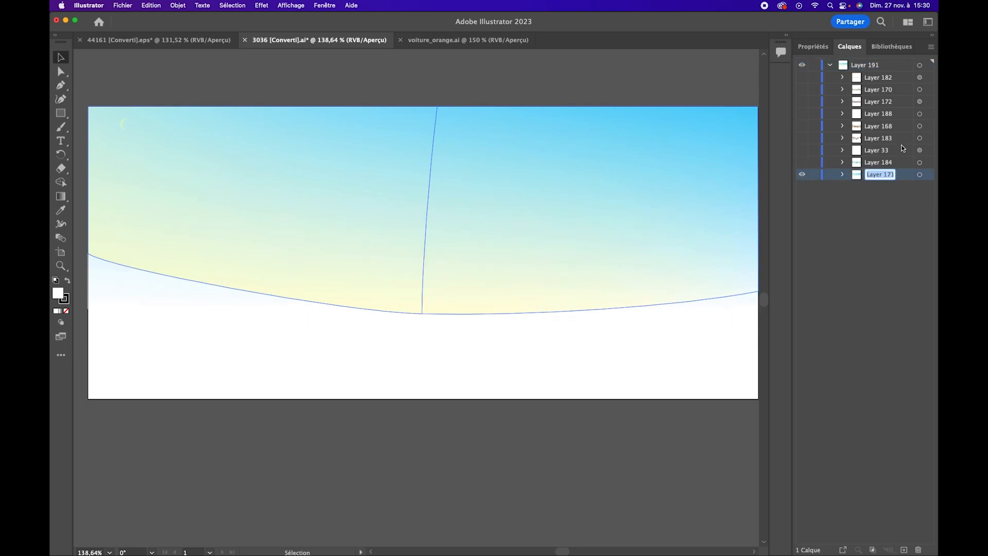
type("ciel")
key("Return")
left_click(449, 79)
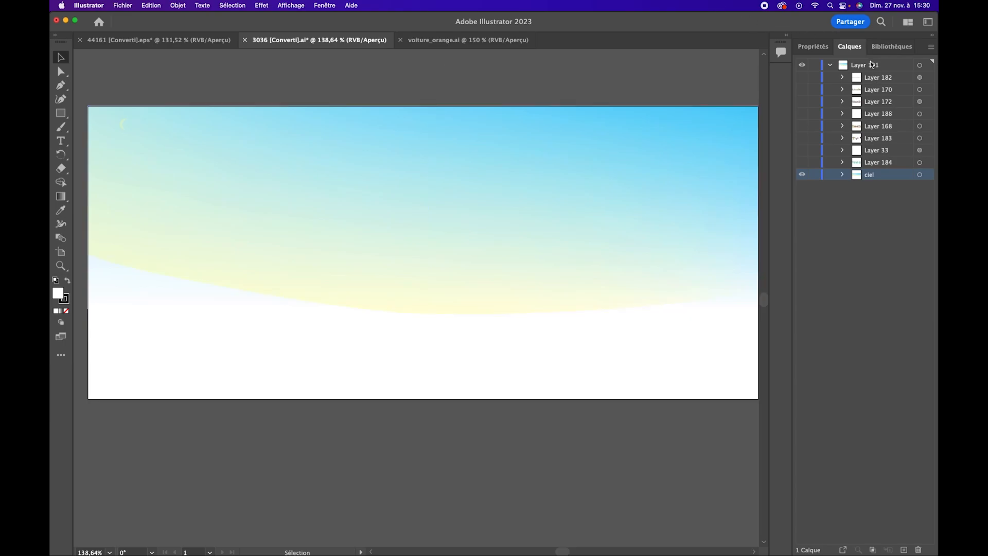
Create a new top-level layer named Ciel above Layer 191
left_click(884, 67)
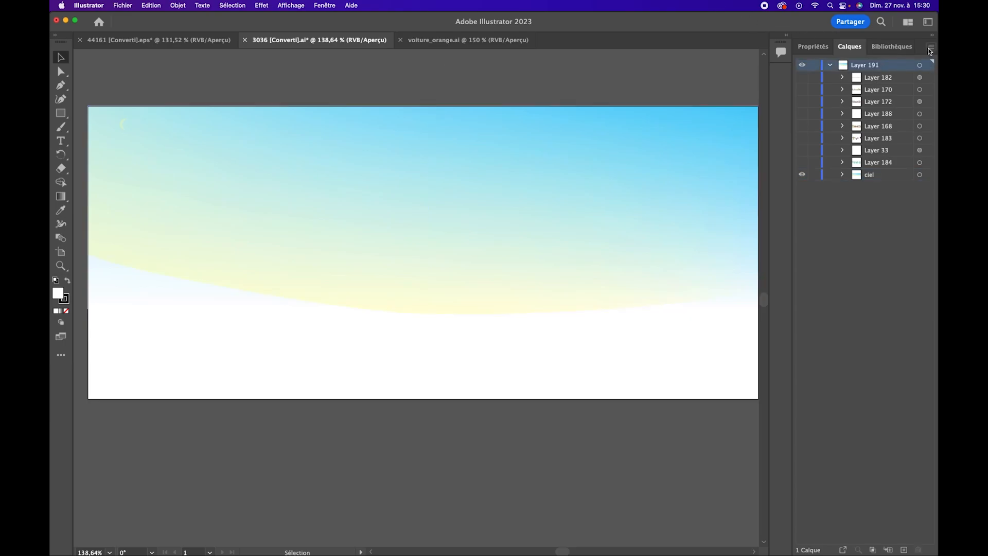
left_click(931, 47)
left_click(864, 54)
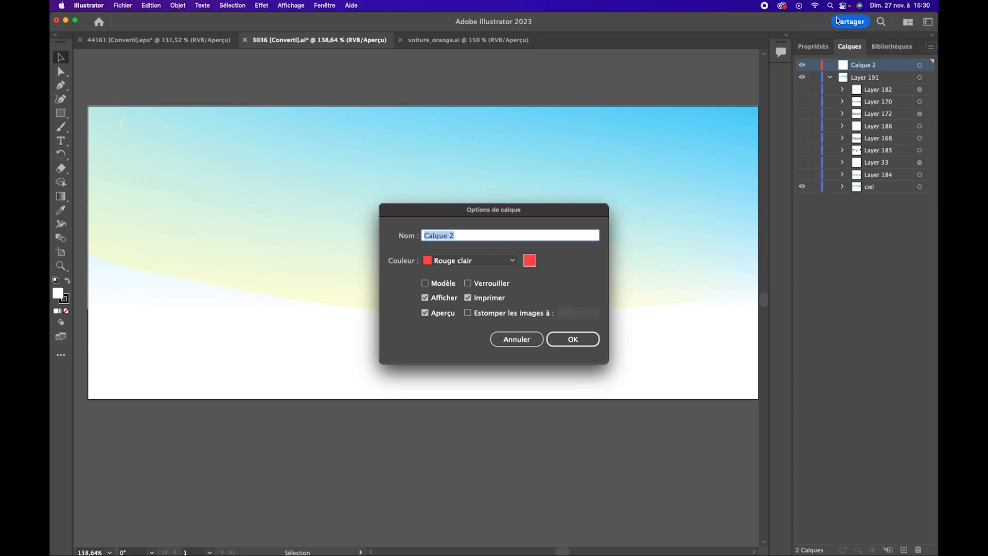
type("Ciel")
key("Return")
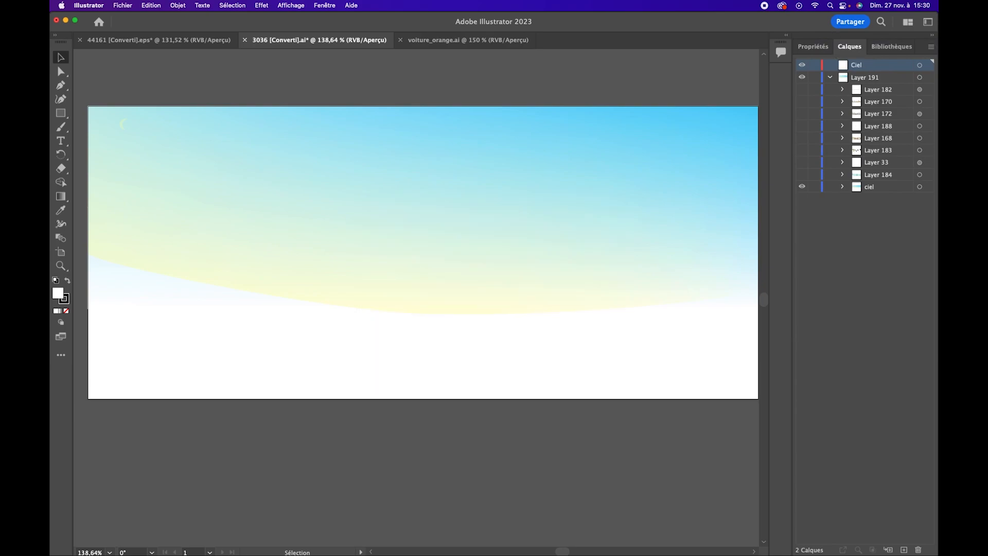
Transfer the ciel sublayer's sky artwork to the Ciel layer and place that layer at top level above Layer 191
left_click(919, 187)
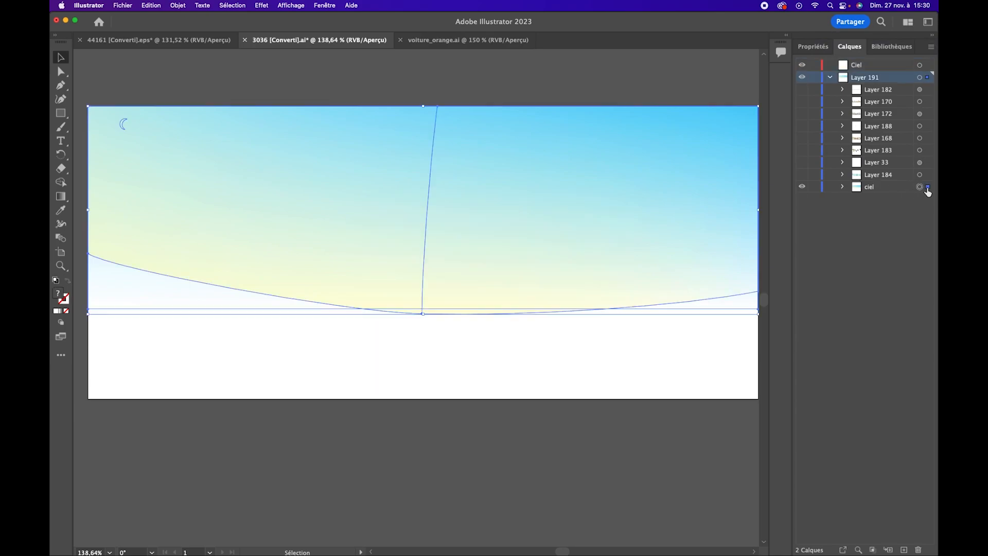
left_click_drag(875, 187, 856, 180)
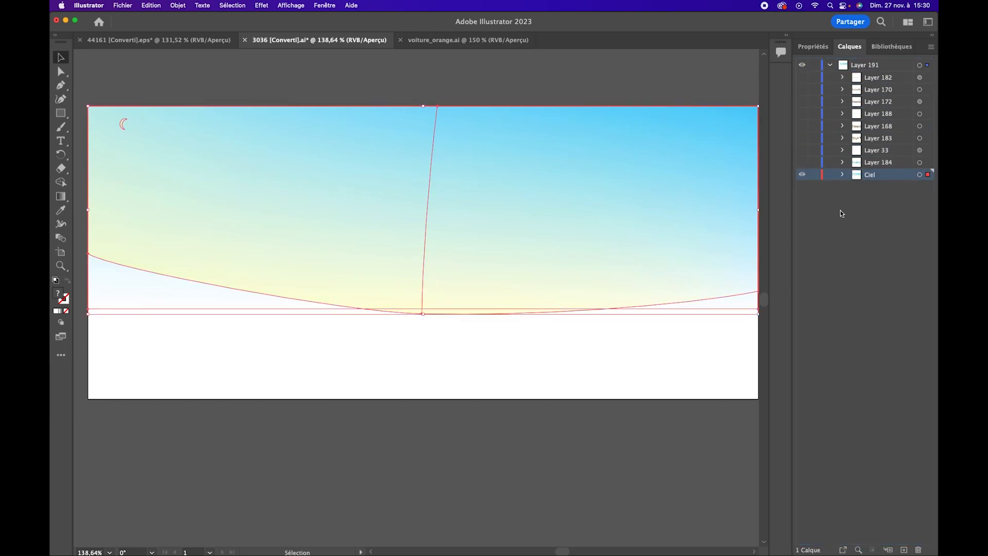
left_click(830, 66)
left_click(830, 66)
left_click_drag(868, 180, 852, 85)
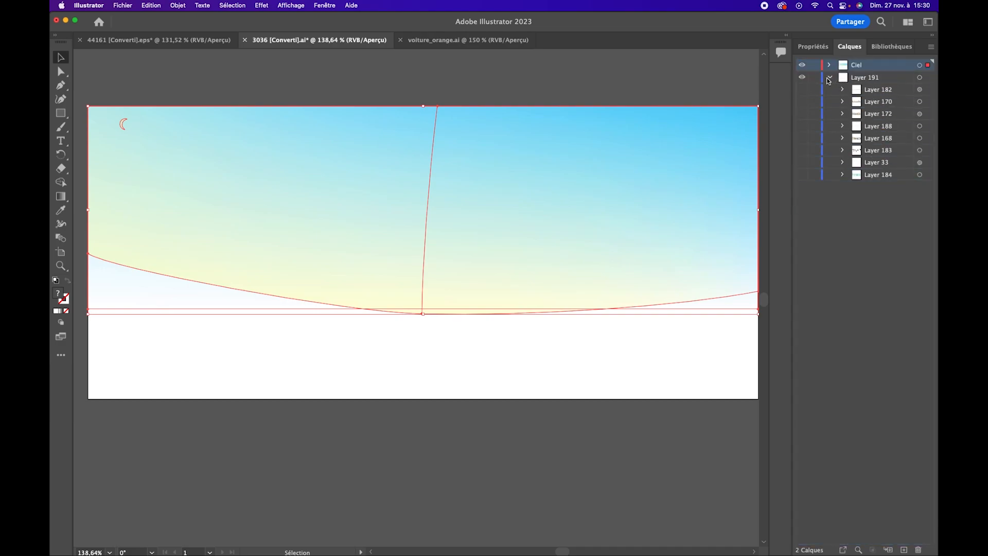
Check Layer 184's visibility, collapse Layer 191 and reorder the Ciel layer beneath it
left_click(828, 78)
left_click(859, 67)
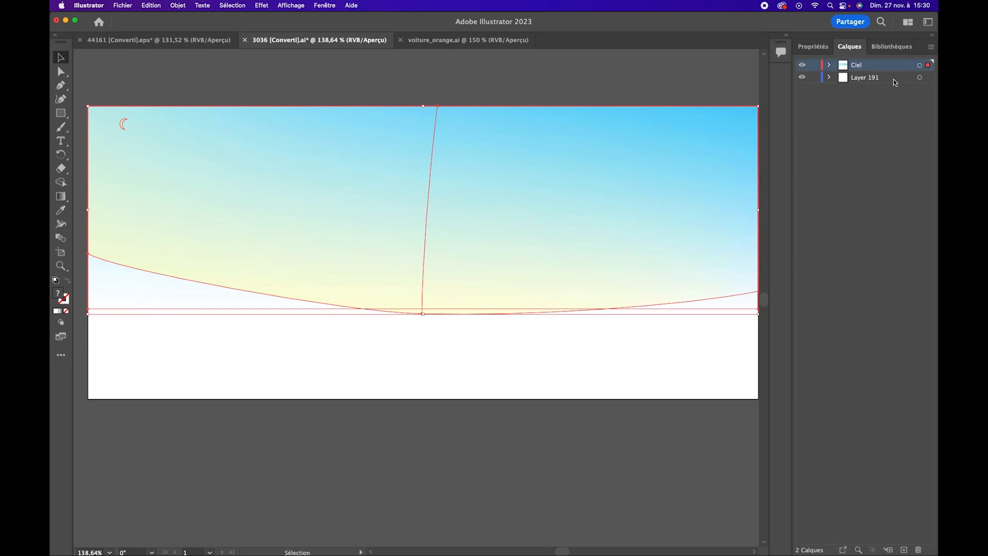
left_click(829, 77)
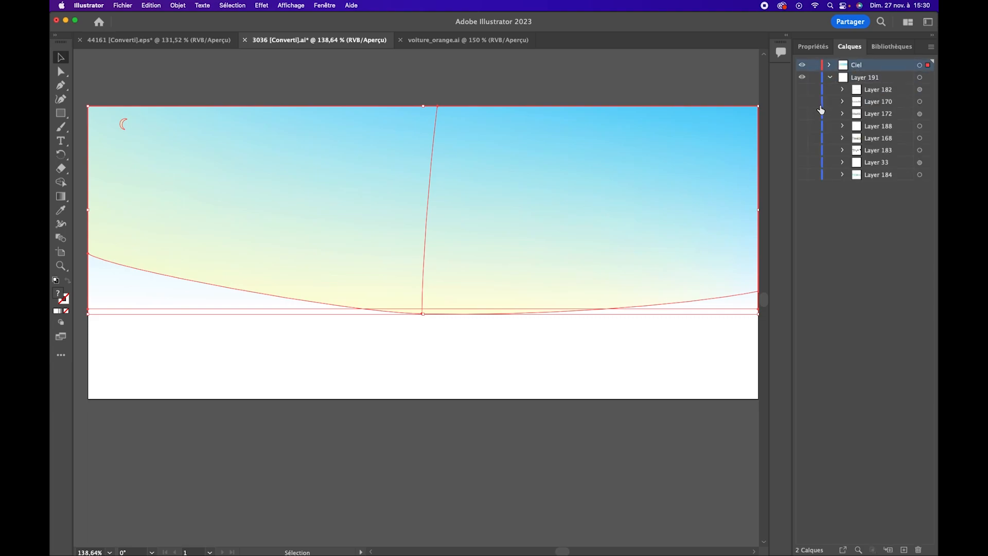
left_click(802, 175)
left_click(802, 175)
left_click(830, 77)
left_click_drag(863, 65, 866, 89)
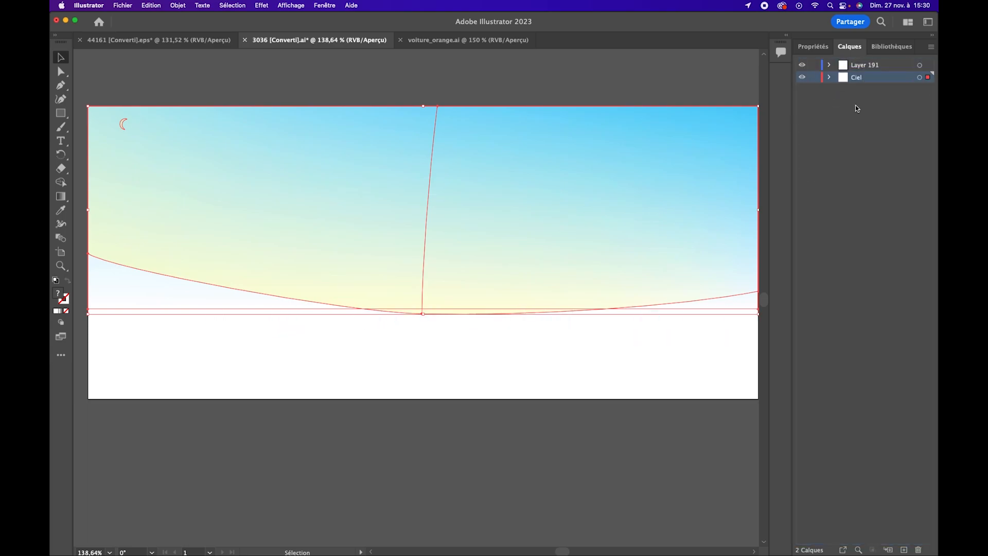
Show Layer 184's skyline inside Layer 191 and create a new top-level layer named Buildings
left_click(829, 65)
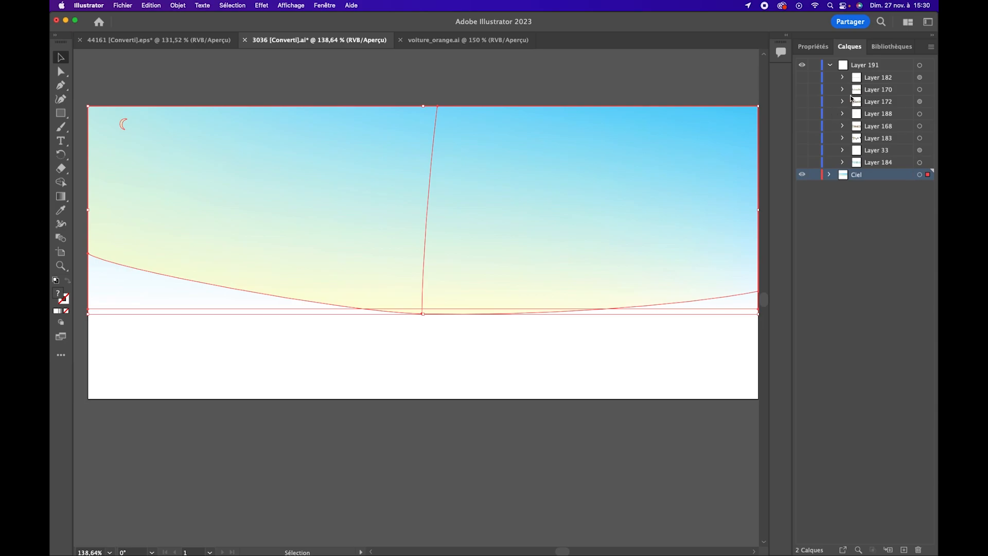
left_click(802, 162)
left_click(884, 68)
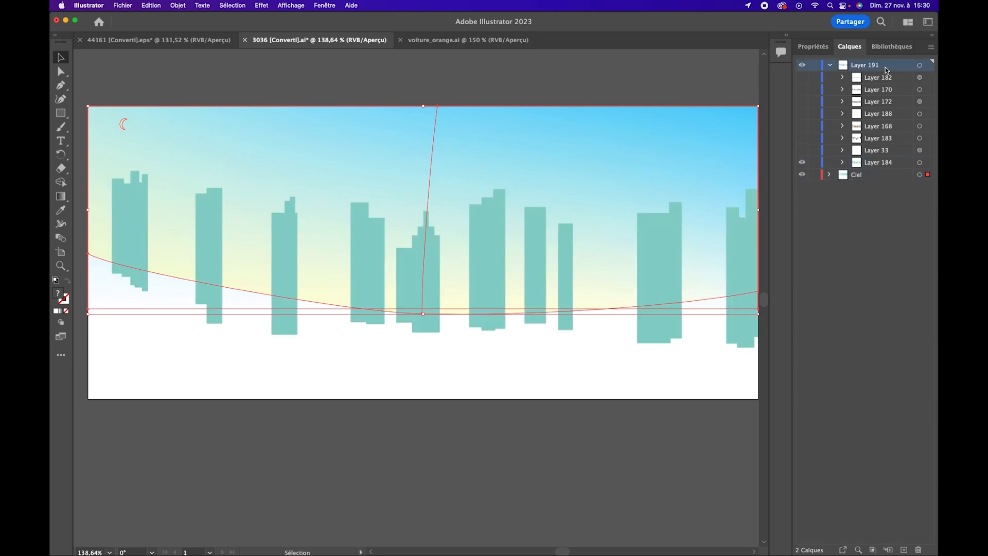
left_click(930, 47)
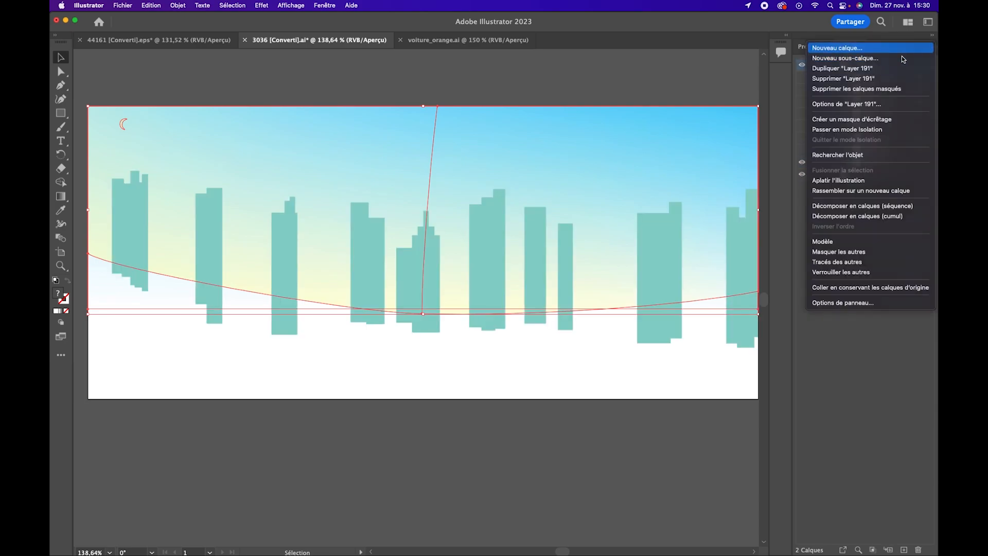
left_click(901, 48)
type("Buildin")
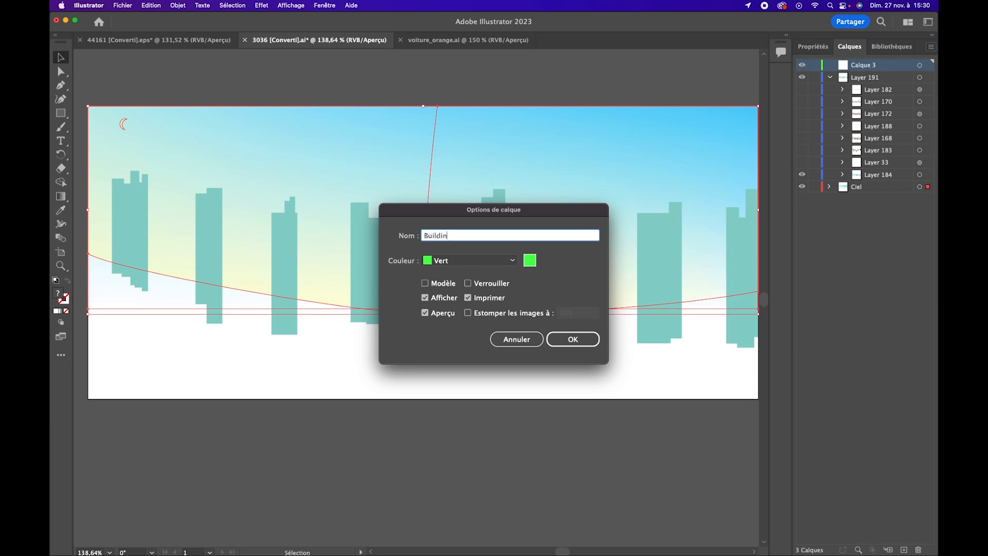
key("Return")
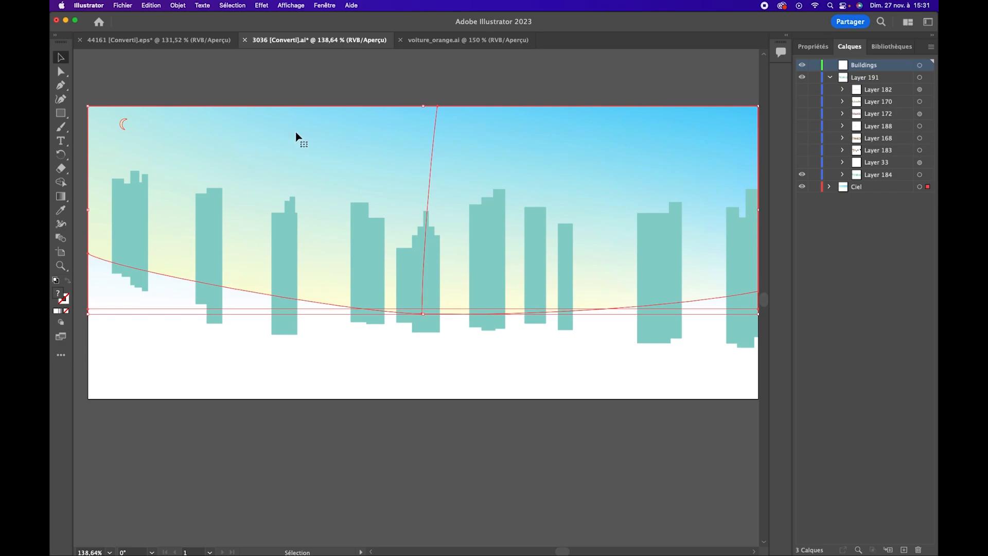
Transfer Layer 184's skyline artwork to the Buildings layer and place that layer between Layer 191 and Ciel
left_click(919, 175)
left_click_drag(887, 179, 870, 66)
left_click(830, 77)
left_click(856, 123)
left_click_drag(869, 70, 867, 86)
left_click(867, 66)
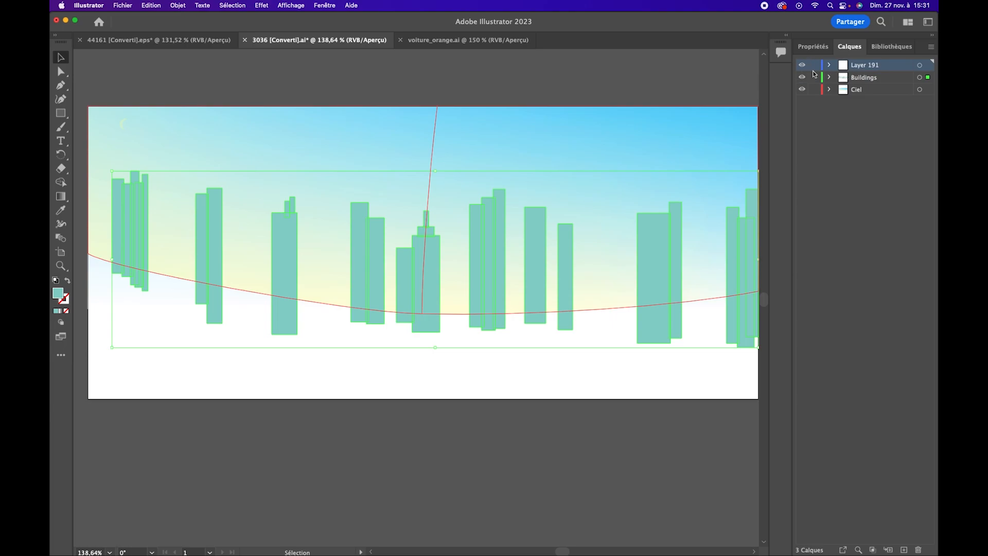
Show Layer 33 and transfer its cloud artwork from Layer 191 into the Ciel layer
left_click(829, 66)
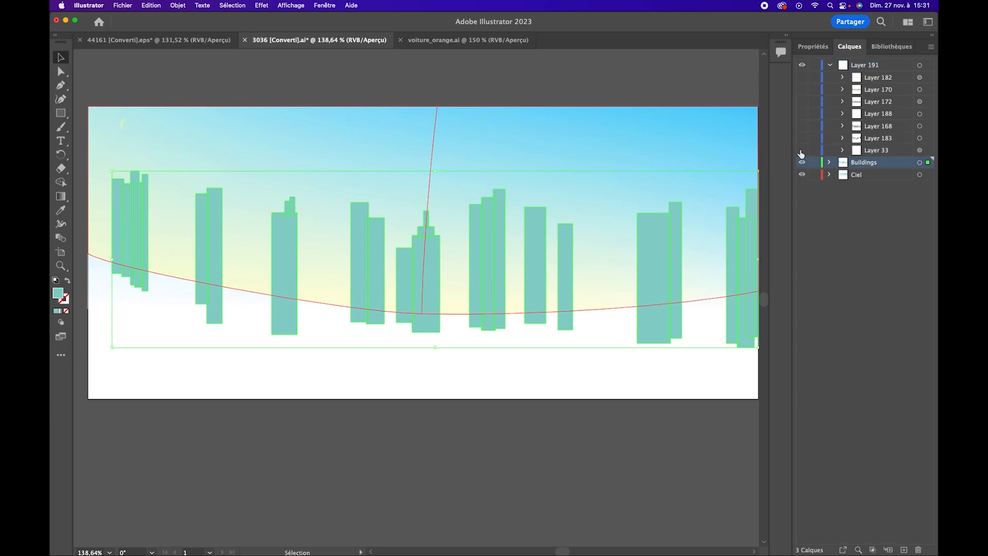
left_click(862, 150)
left_click(829, 175)
left_click(874, 166)
left_click(879, 153)
left_click(918, 151)
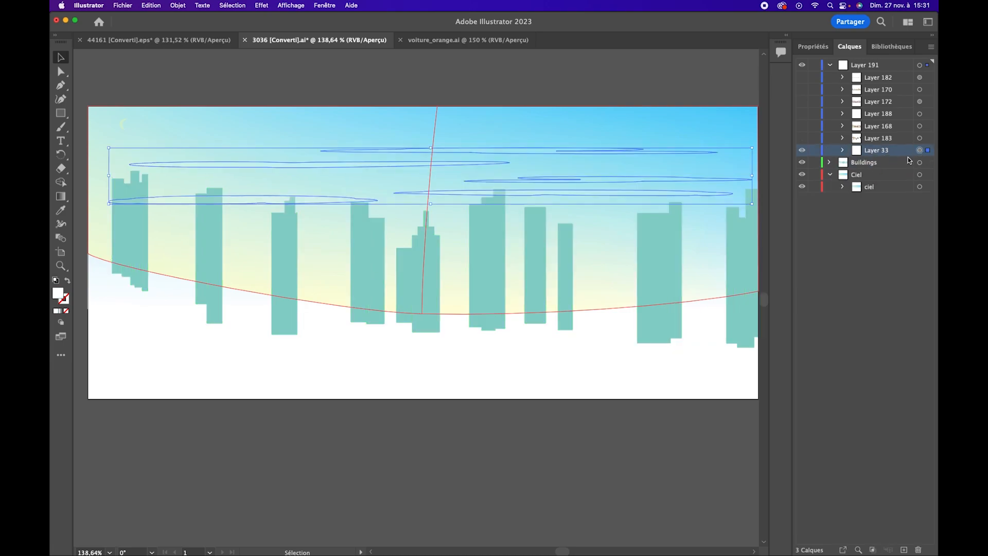
left_click_drag(877, 154, 874, 181)
left_click(830, 163)
Show all remaining sublayers of Layer 191, from Layer 183 up to Layer 182, and collapse the layer
left_click(874, 140)
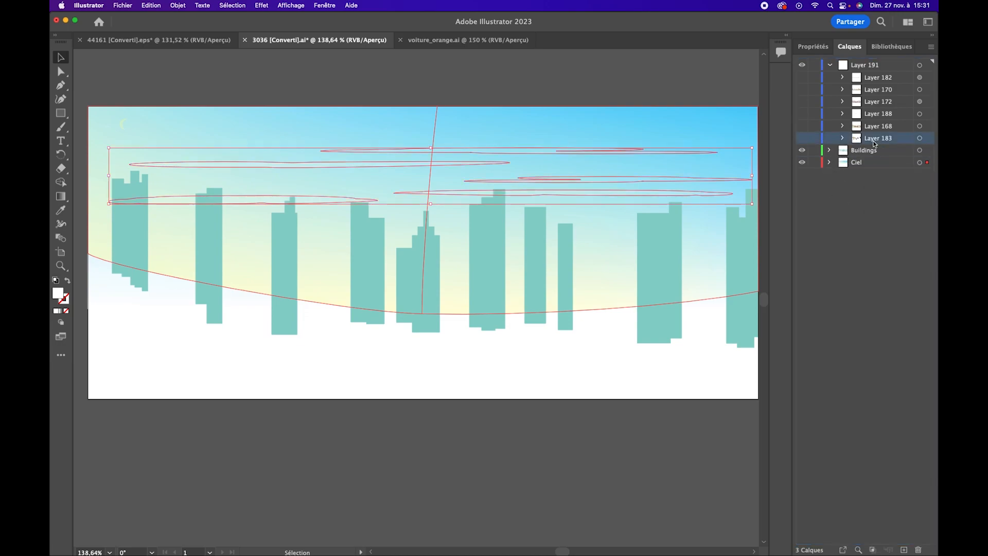
left_click(802, 138)
left_click(802, 138)
left_click_drag(802, 137, 803, 77)
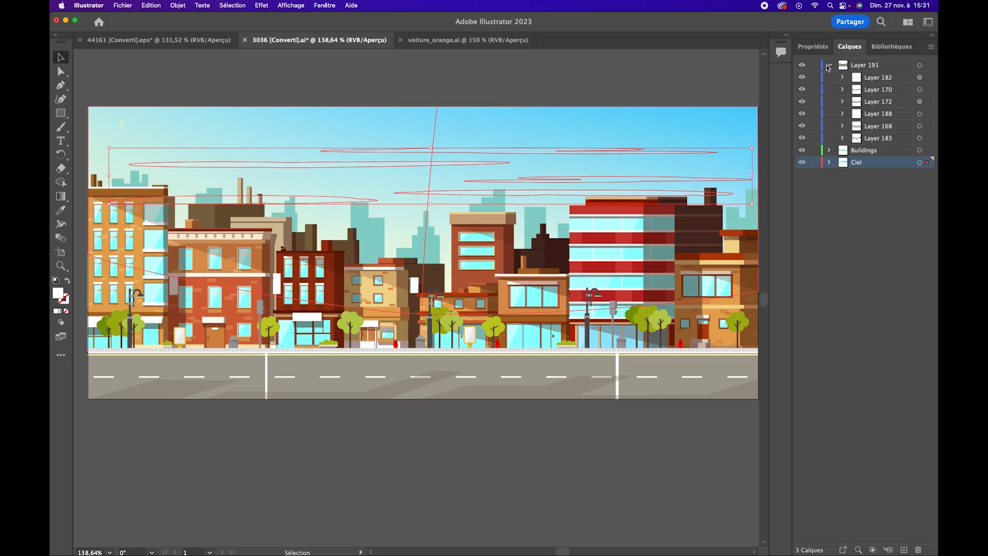
left_click(828, 66)
left_click(874, 71)
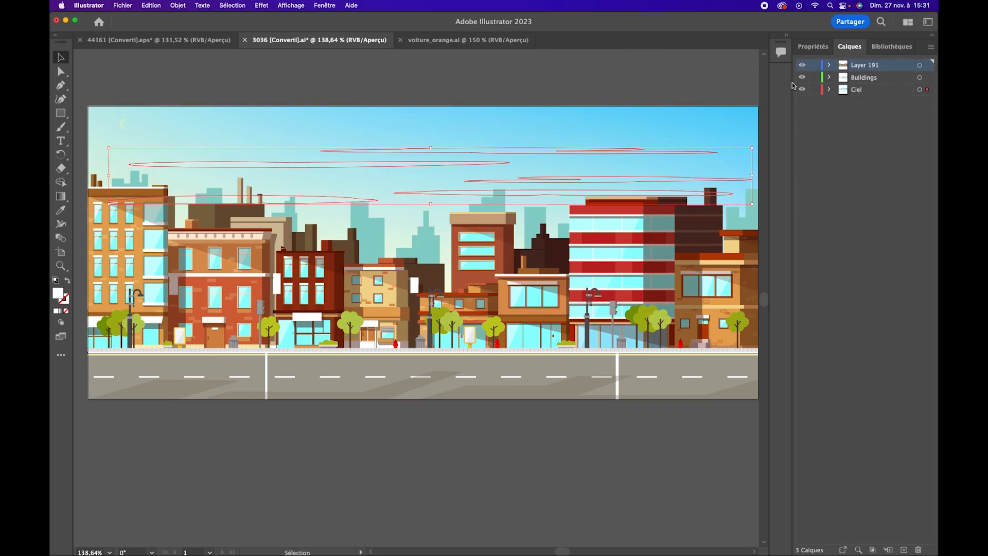
Rename Layer 191 as Route+Maison and save the document
double_click(860, 66)
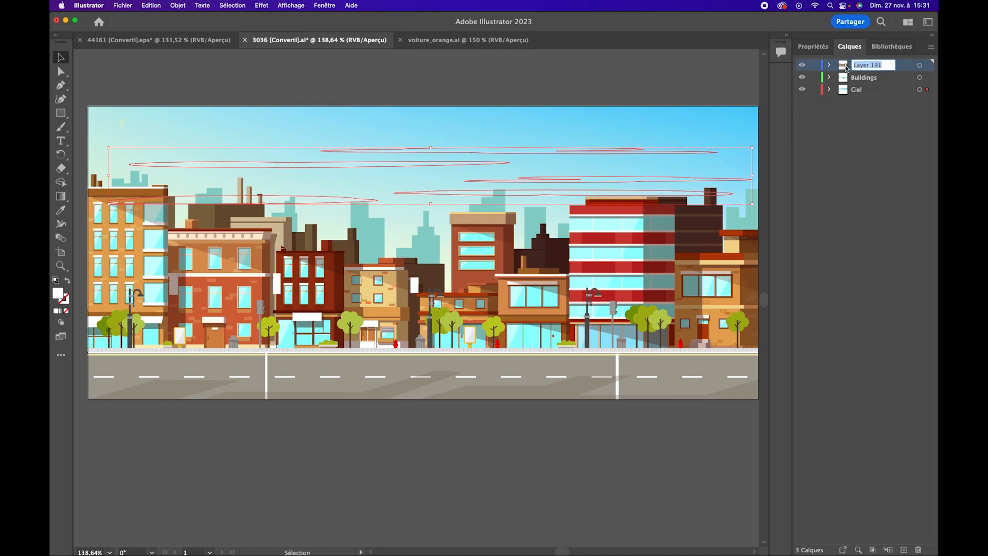
type("Route+Maison")
key("Return")
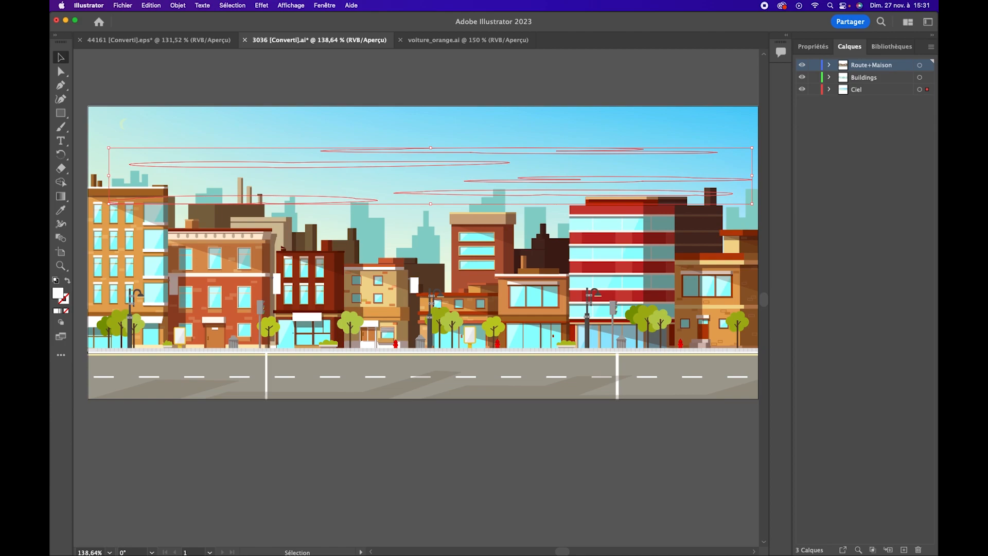
key("super+s")
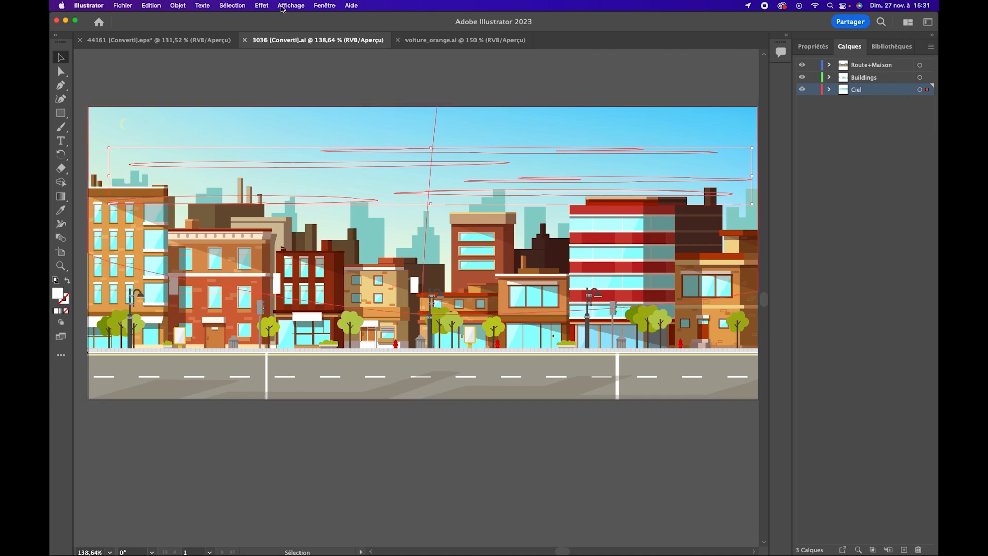
Deselect the artwork and resize the artboard to 1920 px wide by 1080 px high
left_click(278, 101)
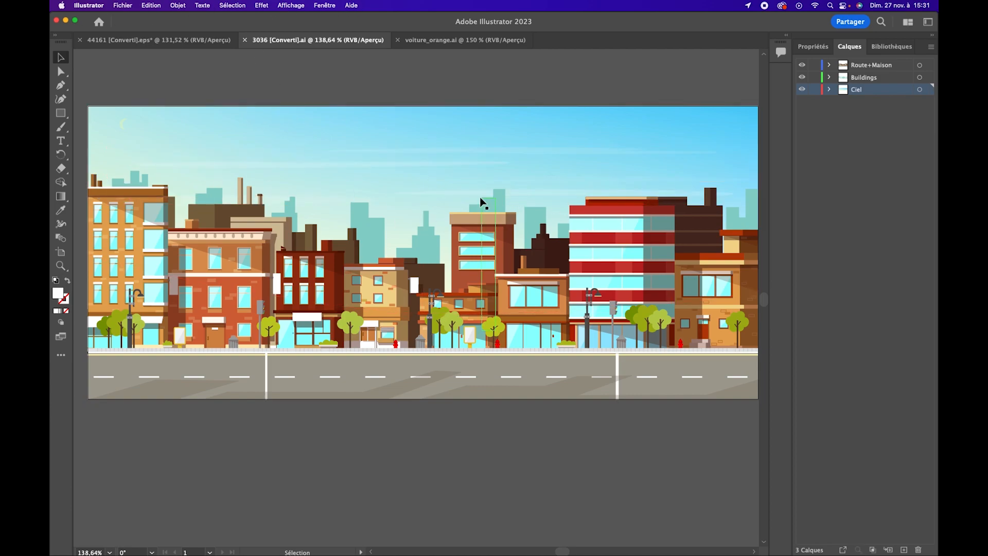
key("z")
left_click_drag(446, 224, 398, 227)
left_click(821, 47)
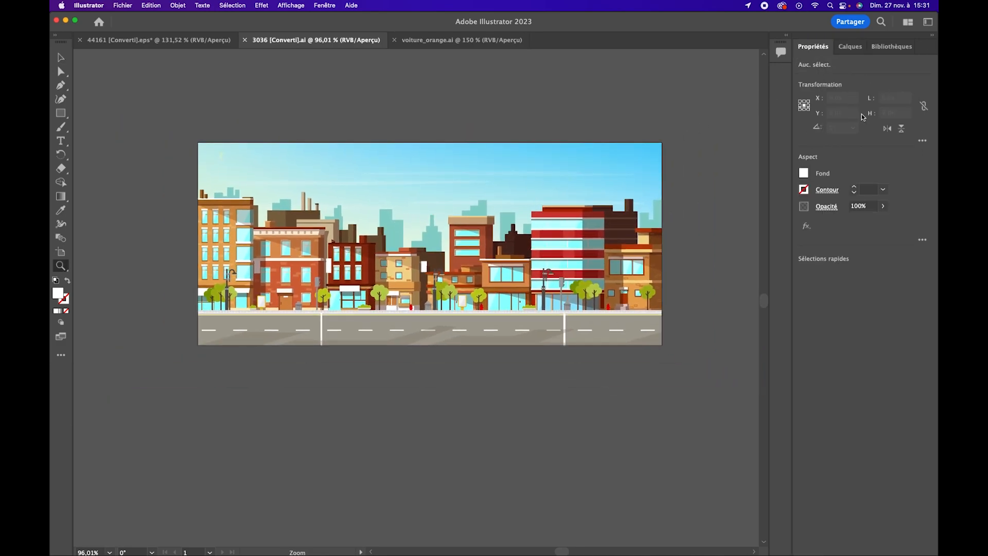
left_click(62, 60)
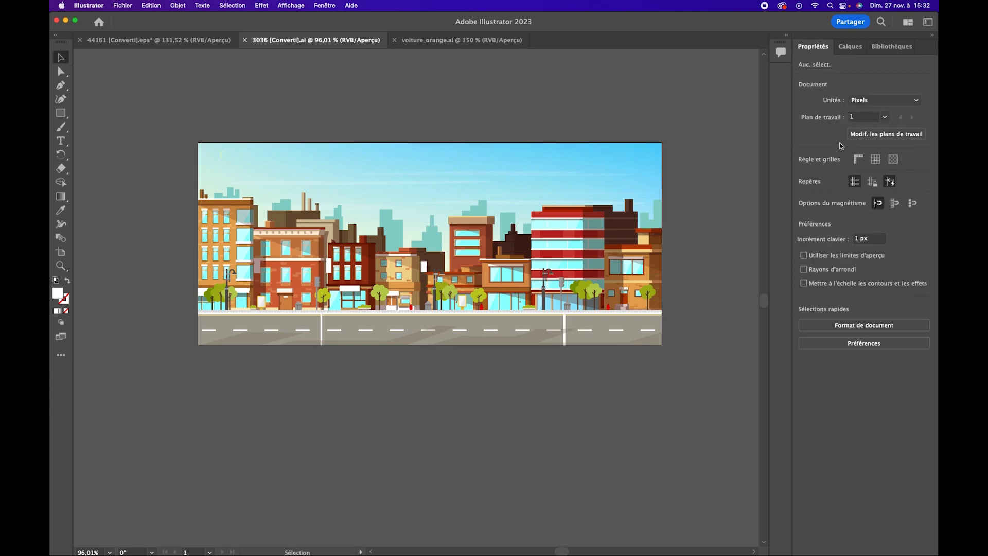
left_click(892, 135)
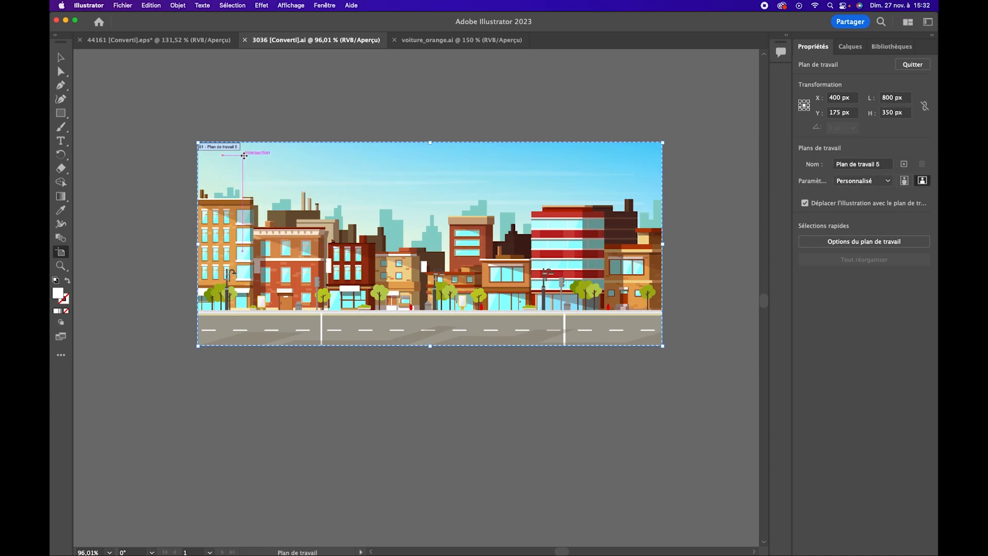
left_click(894, 97)
type("192")
key("Tab")
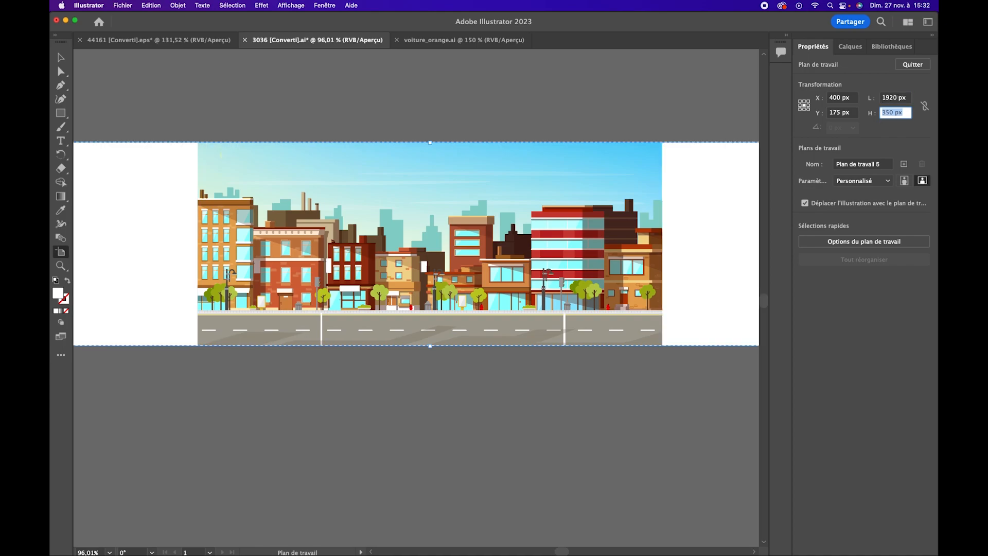
type("1080")
key("Return")
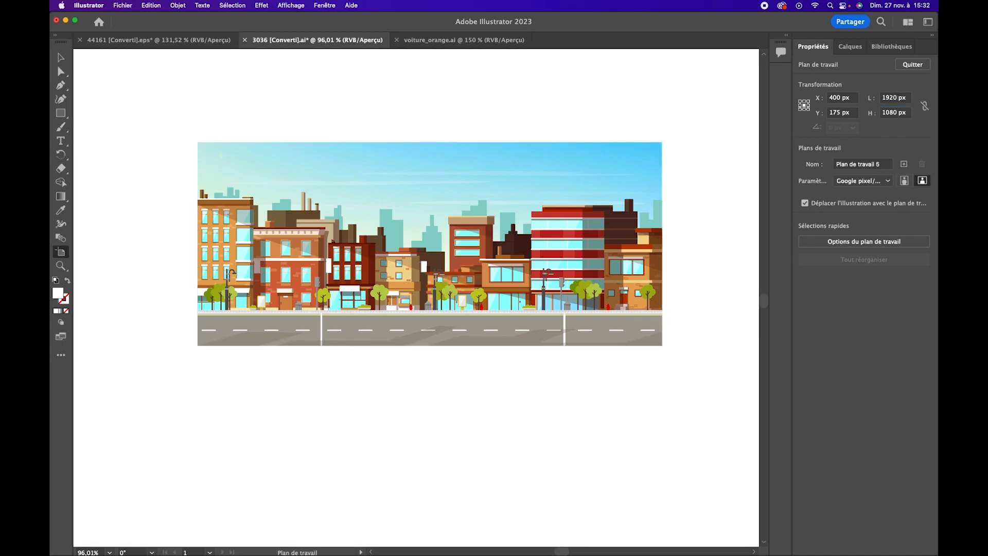
Select the artwork of Route+Maison, Buildings and Ciel together and scale it to span the artboard's full width
key("z")
left_click_drag(461, 262, 410, 262)
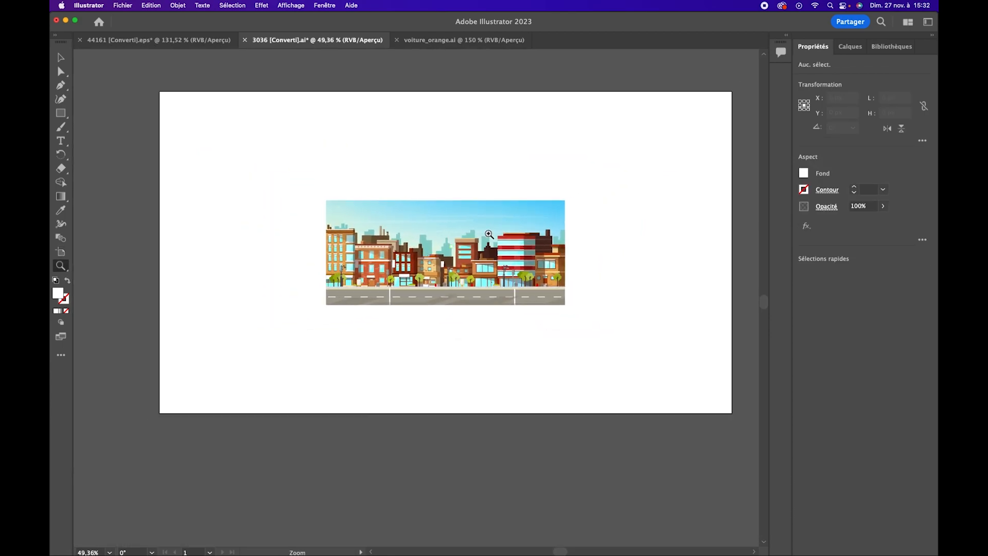
left_click(848, 47)
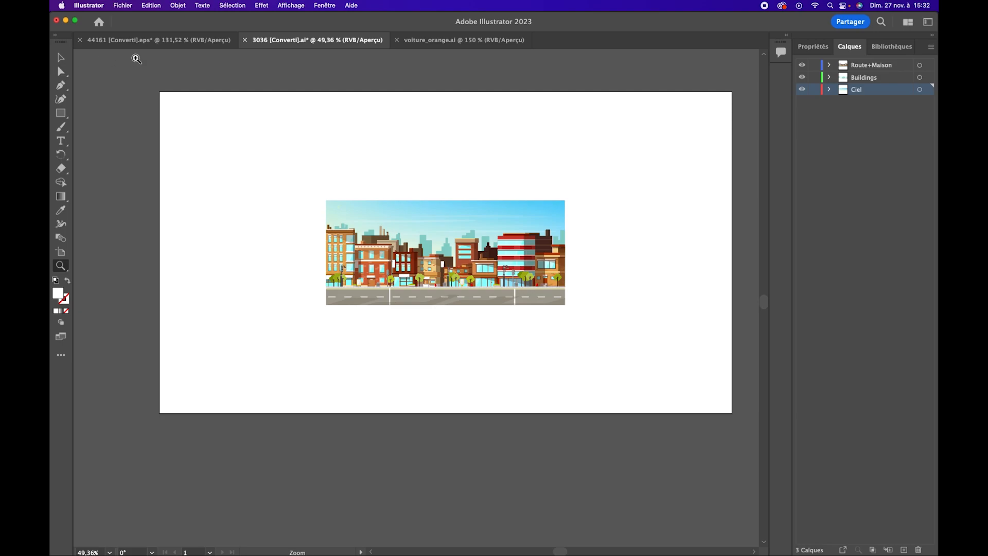
left_click(60, 57)
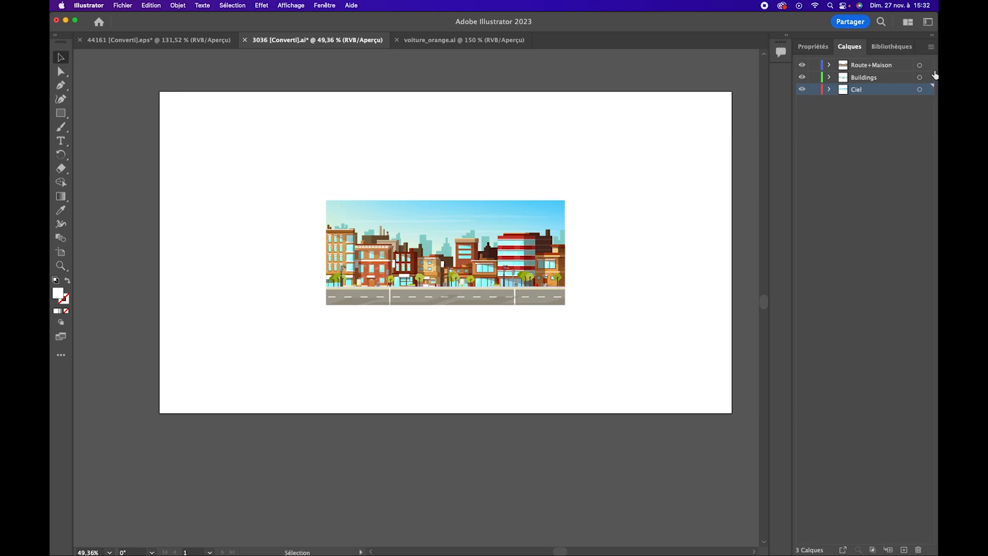
left_click(919, 66)
left_click(919, 78, "shift")
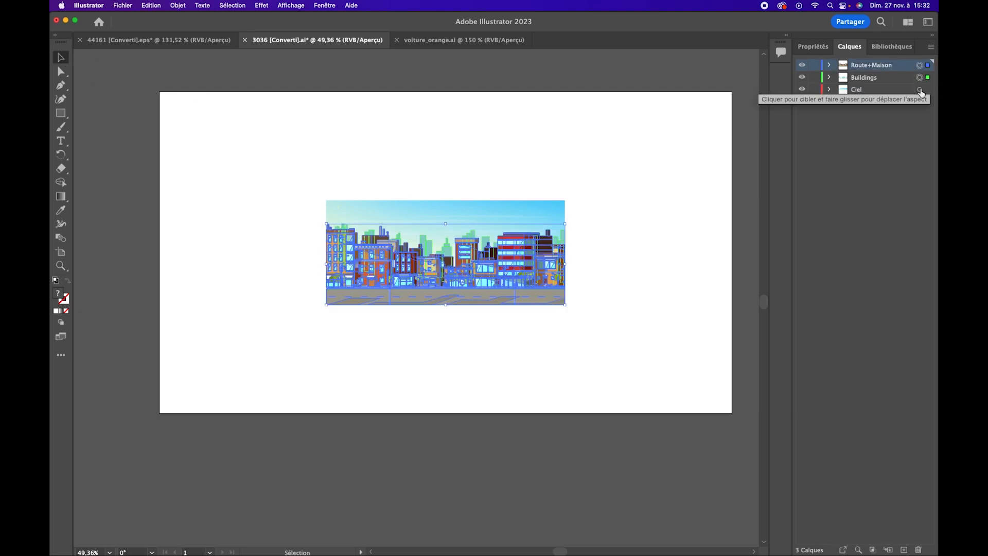
left_click(919, 90, "shift")
left_click_drag(326, 201, 155, 125)
left_click_drag(566, 305, 752, 386)
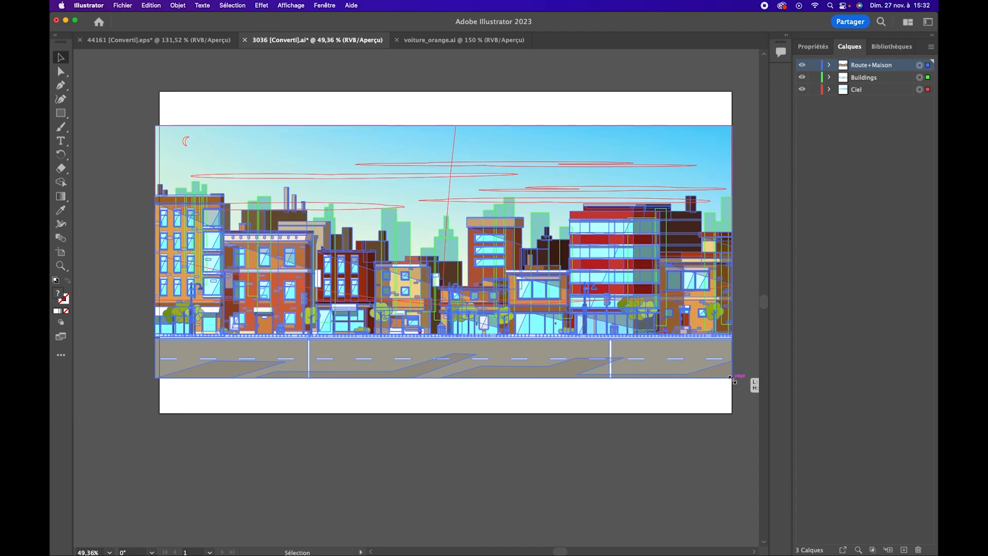
left_click_drag(155, 378, 159, 378)
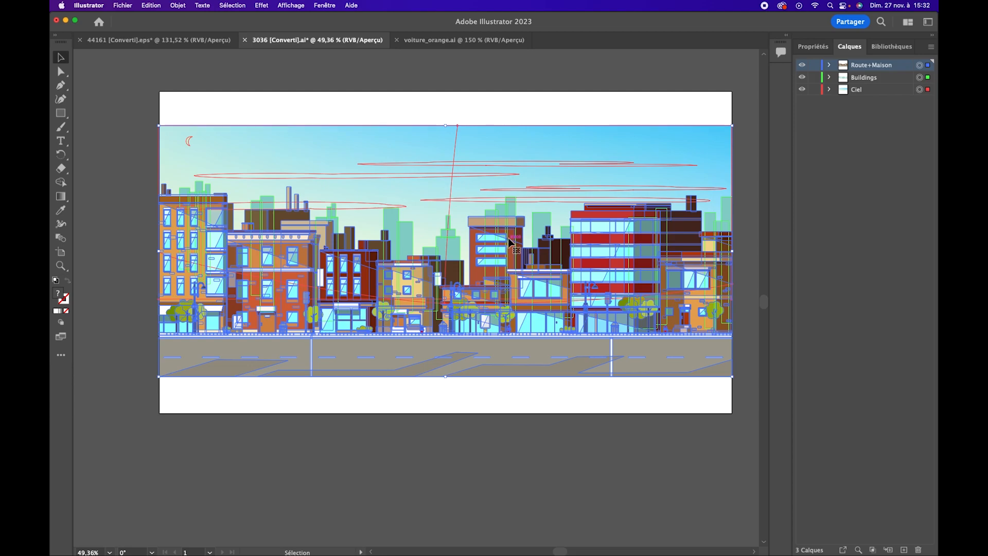
key("Return")
left_click(514, 377)
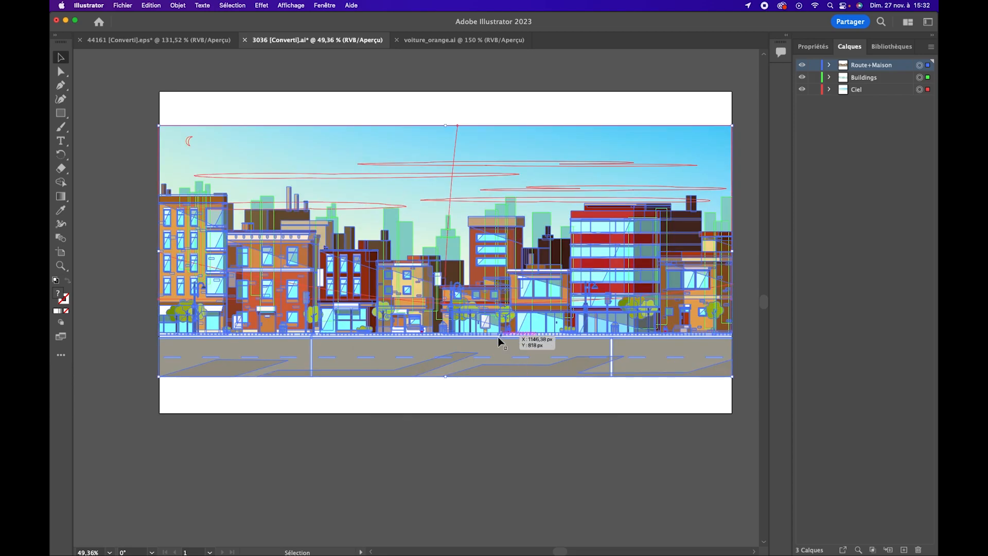
left_click(197, 99)
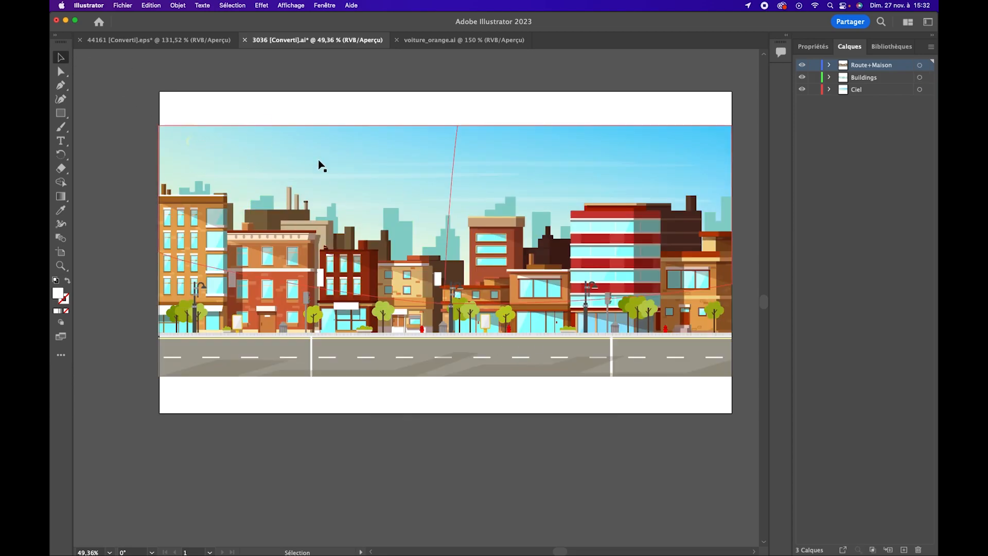
Check the Buildings layer's visibility and show the transparency grid behind the city artwork
left_click_drag(562, 241, 528, 222)
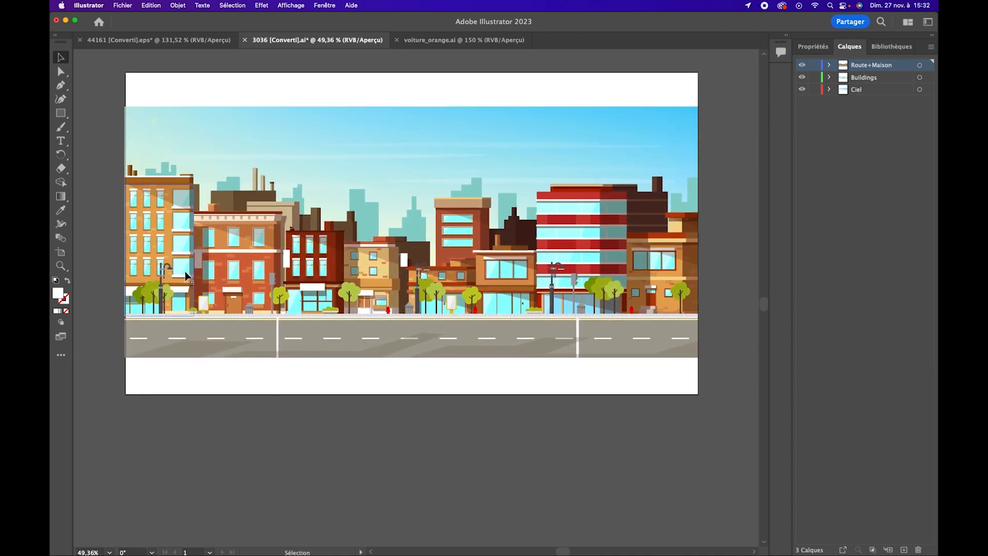
left_click(867, 90)
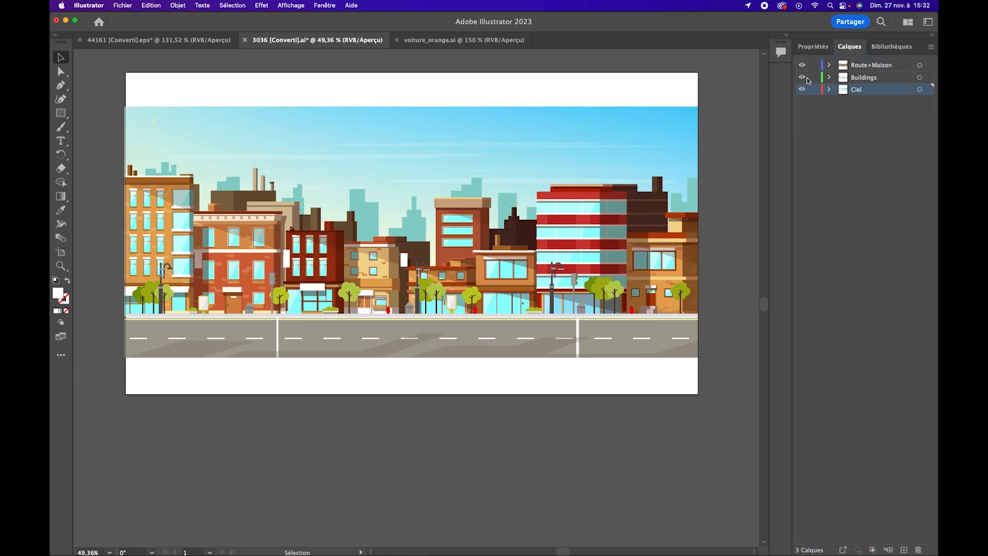
mouse_move(802, 78)
left_mouse_down()
mouse_move(802, 65)
mouse_move(802, 77)
left_mouse_up()
left_click(812, 46)
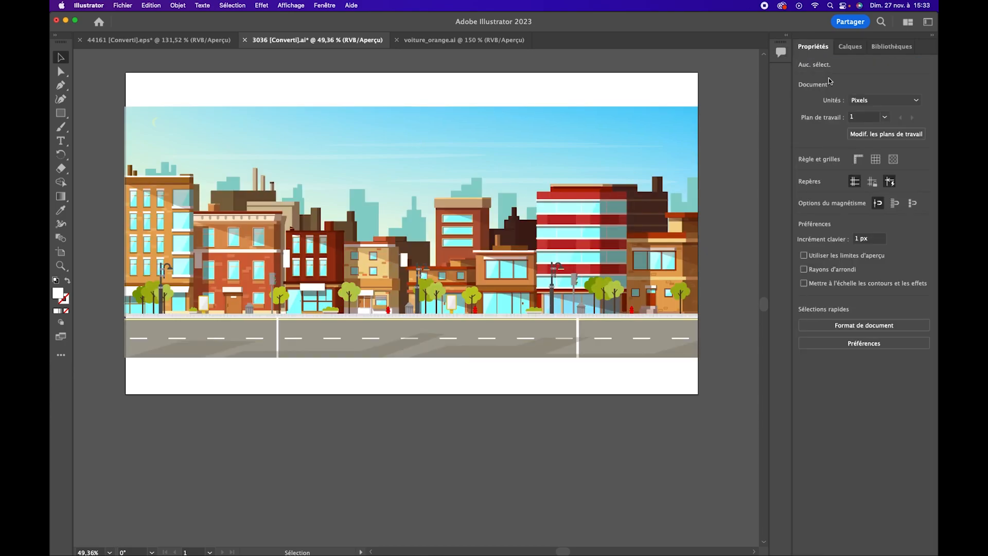
left_click(896, 161)
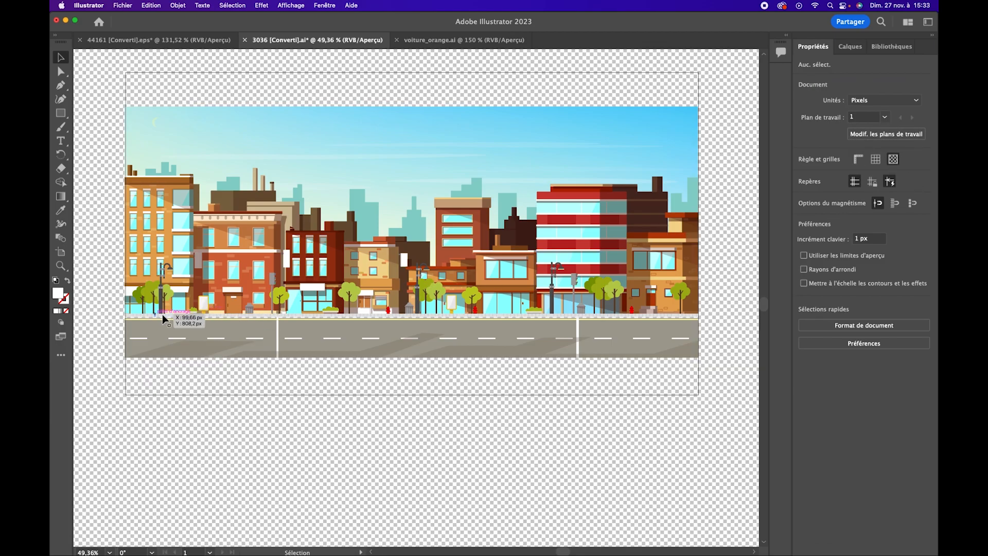
Examine the sidewalk, road and house bases up close against the transparency grid for see-through gaps
key("z")
left_click_drag(392, 325, 461, 321)
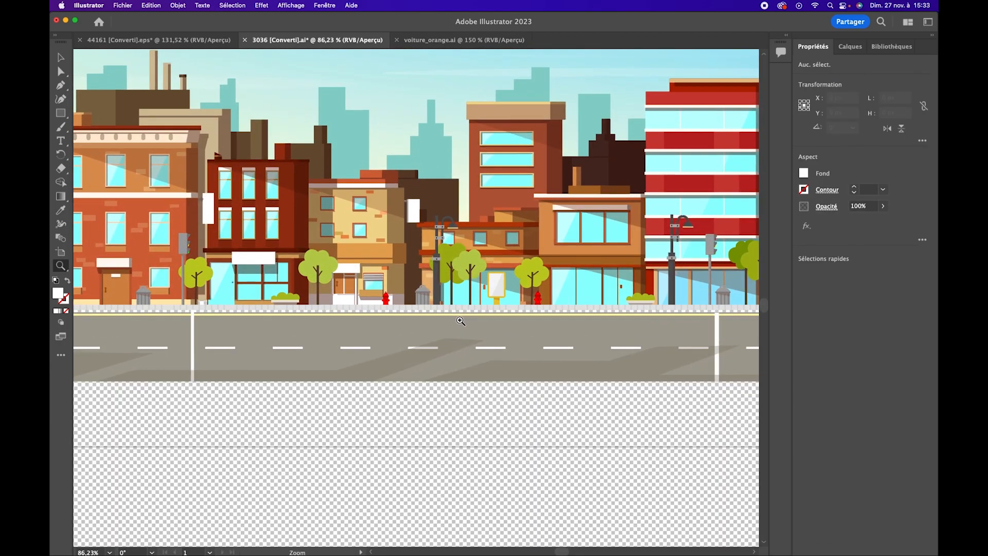
left_click_drag(360, 321, 408, 324)
left_click_drag(216, 328, 467, 282)
left_click_drag(373, 289, 335, 269)
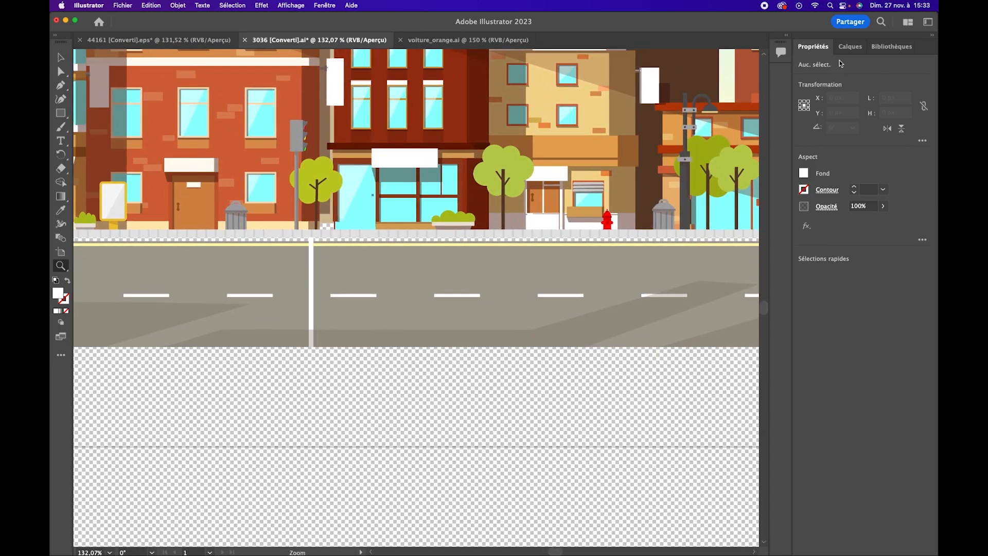
left_click(849, 46)
left_click_drag(522, 276, 428, 263)
key("super+shift+d")
left_click_drag(614, 209, 442, 264)
left_click_drag(546, 250, 481, 254)
left_click_drag(307, 289, 254, 298)
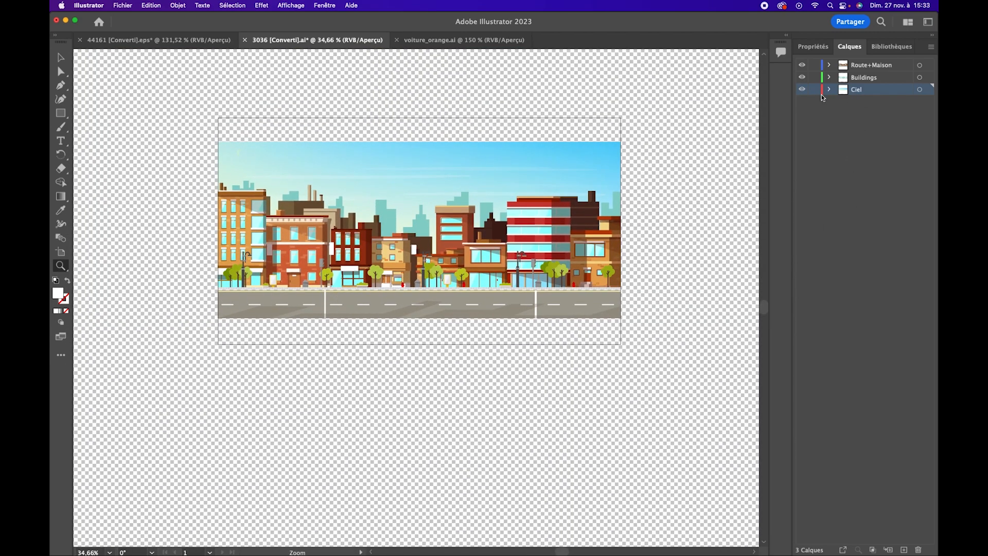
Expand the Route+Maison layer and add a new empty sublayer inside it
left_click(829, 78)
left_click(829, 78)
left_click(823, 65)
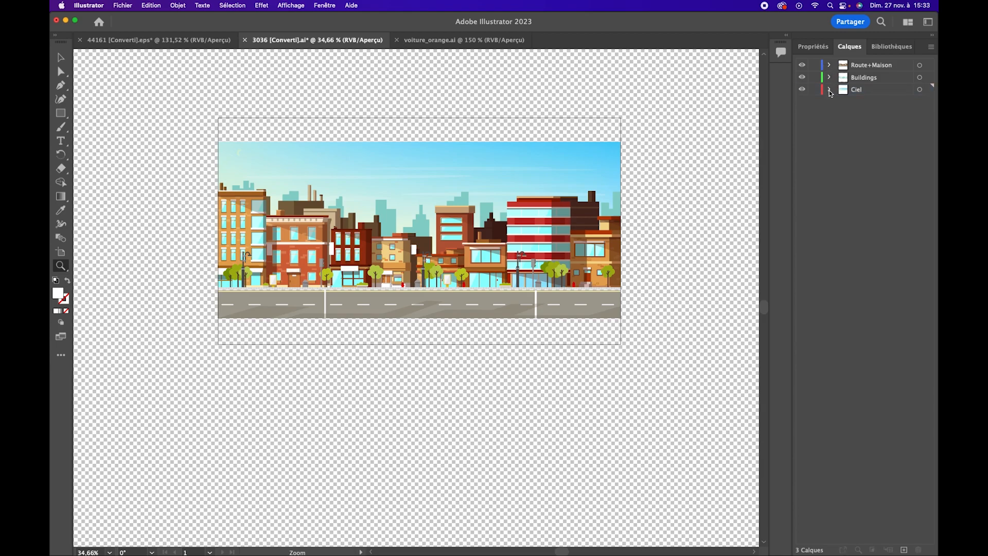
left_click(829, 65)
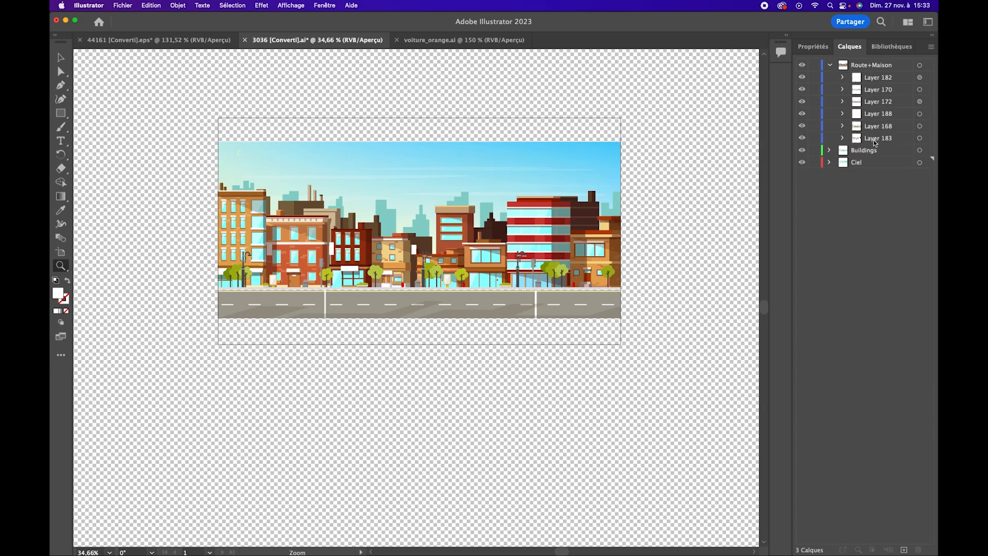
left_click(881, 67)
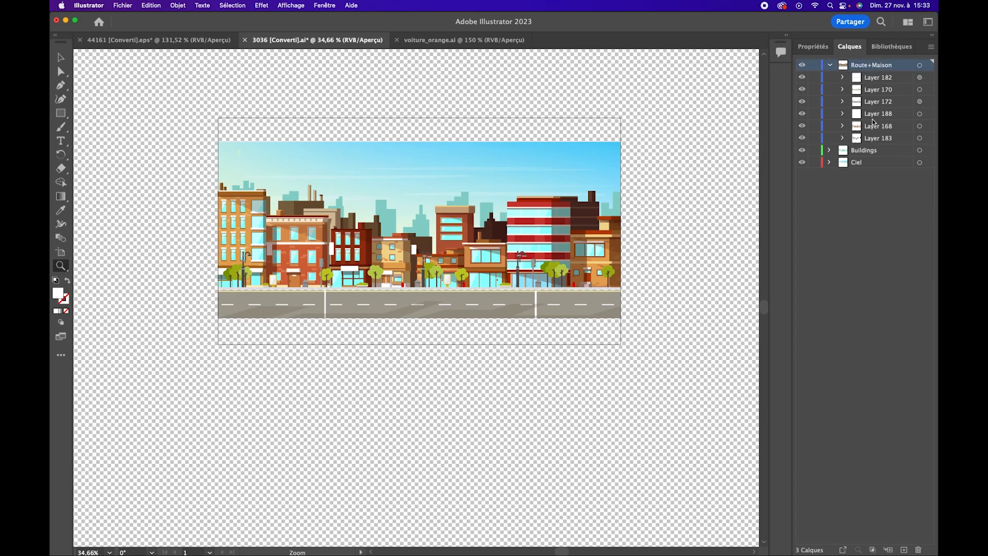
left_click(889, 550)
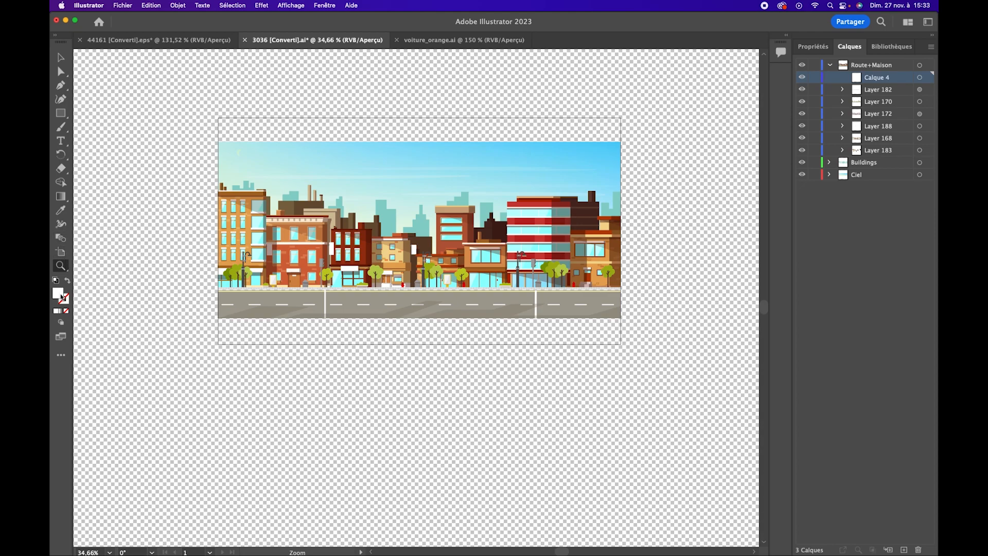
Draw a rectangle about 2027 px wide by 51 px high along the sidewalk in the new sublayer and fill it black (000000)
left_click(62, 118)
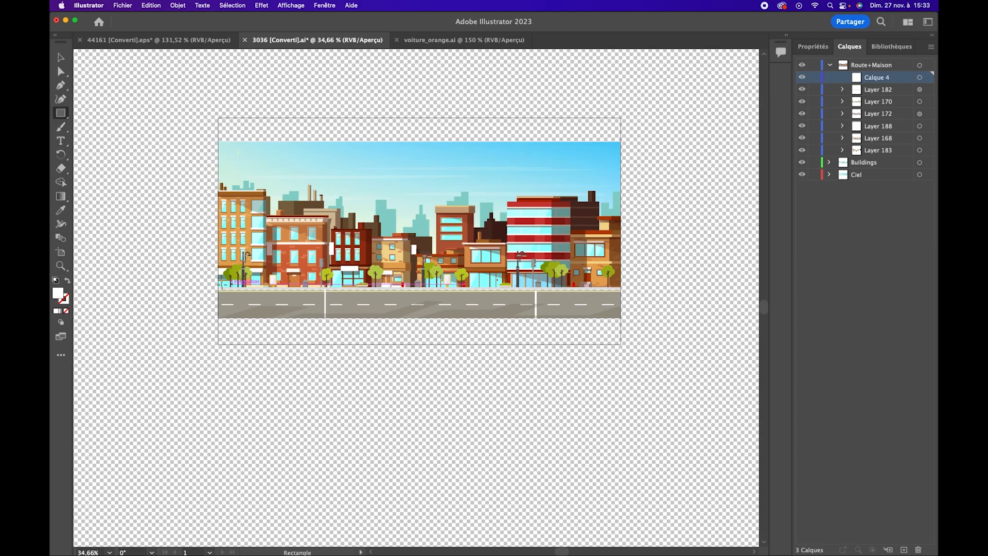
left_click_drag(223, 290, 629, 295)
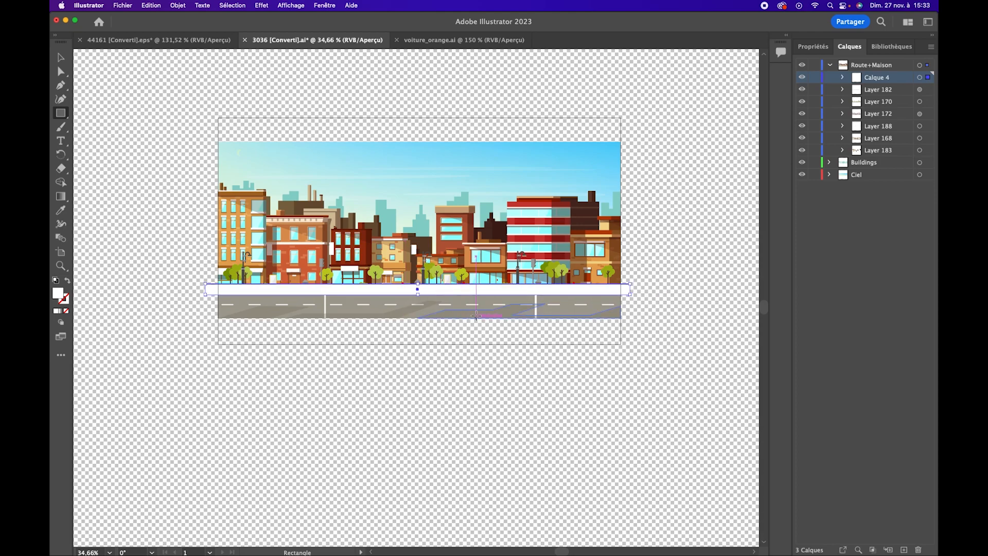
left_click(809, 47)
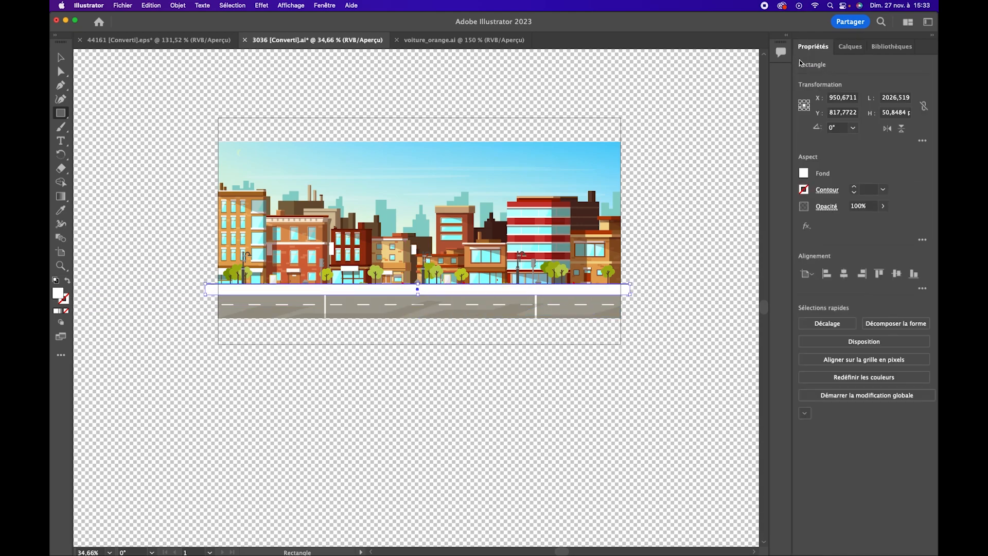
left_click(804, 173)
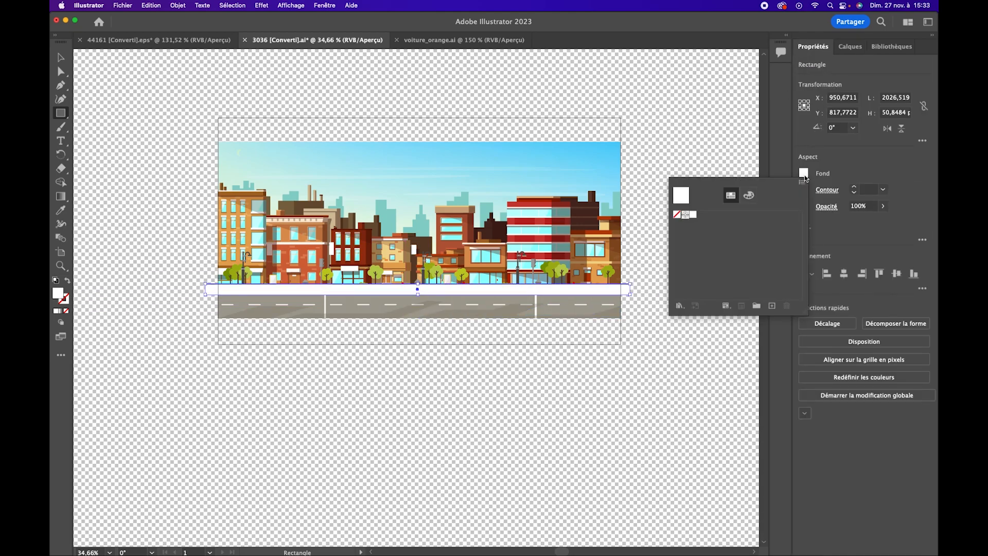
left_click(683, 214)
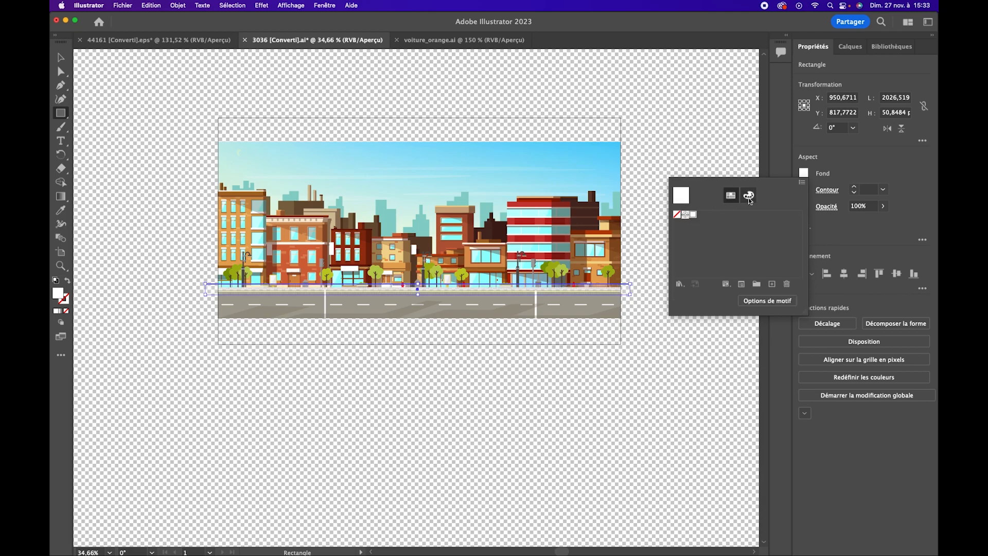
left_click(748, 196)
left_click(684, 274)
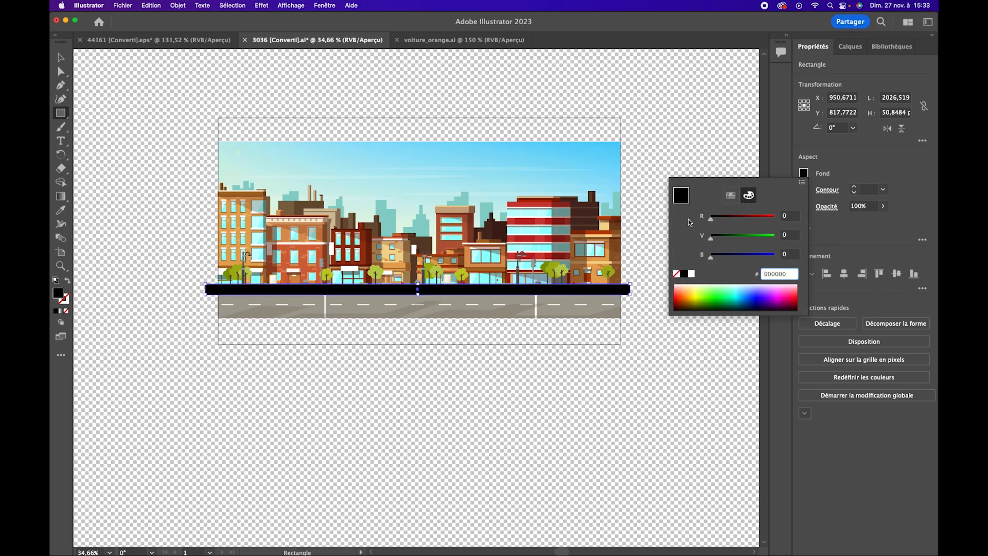
Move the black rectangle's sublayer beneath Layer 183 within Route+Maison and shorten the rectangle's ends to the artboard edges
left_click(849, 46)
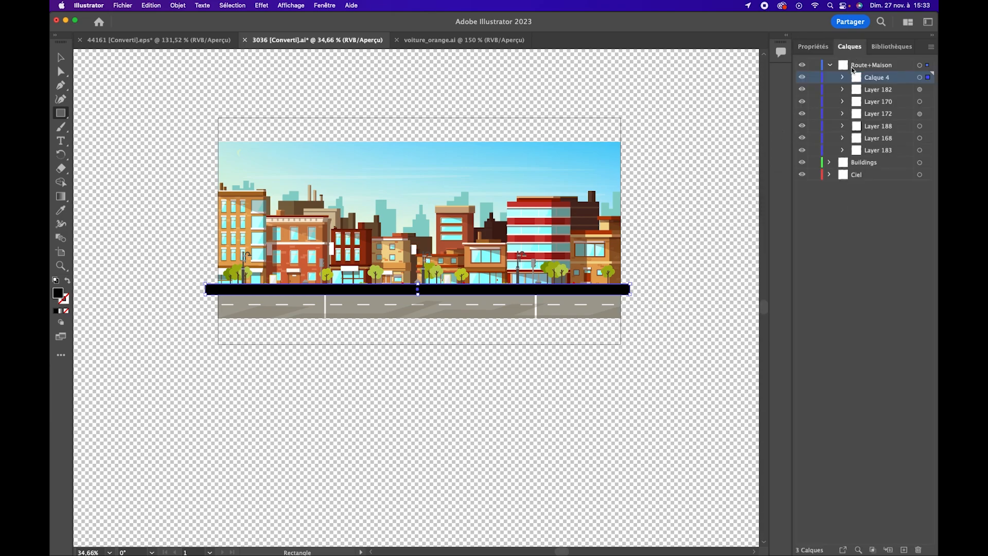
left_click_drag(882, 81, 878, 156)
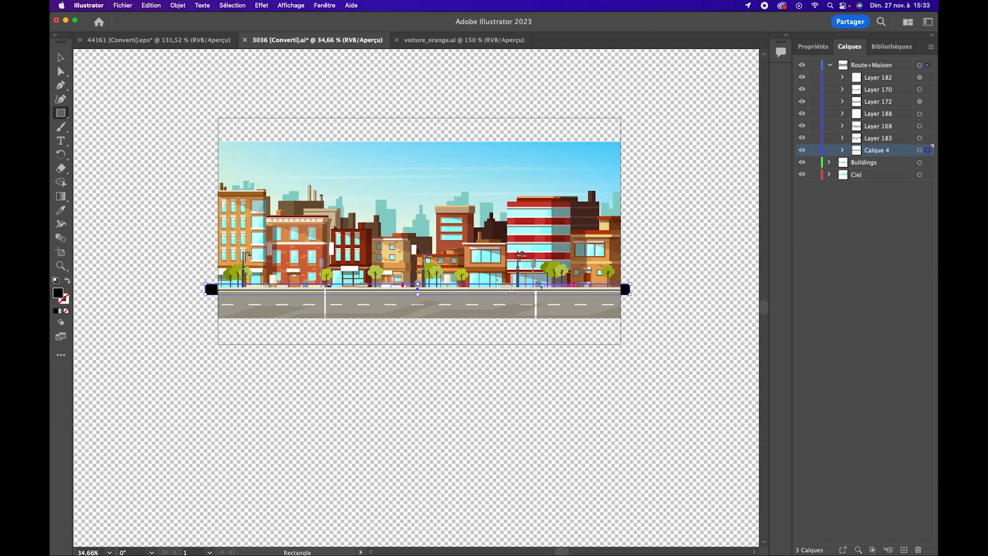
key("z")
left_click_drag(367, 325, 437, 309)
key("super+shift+d")
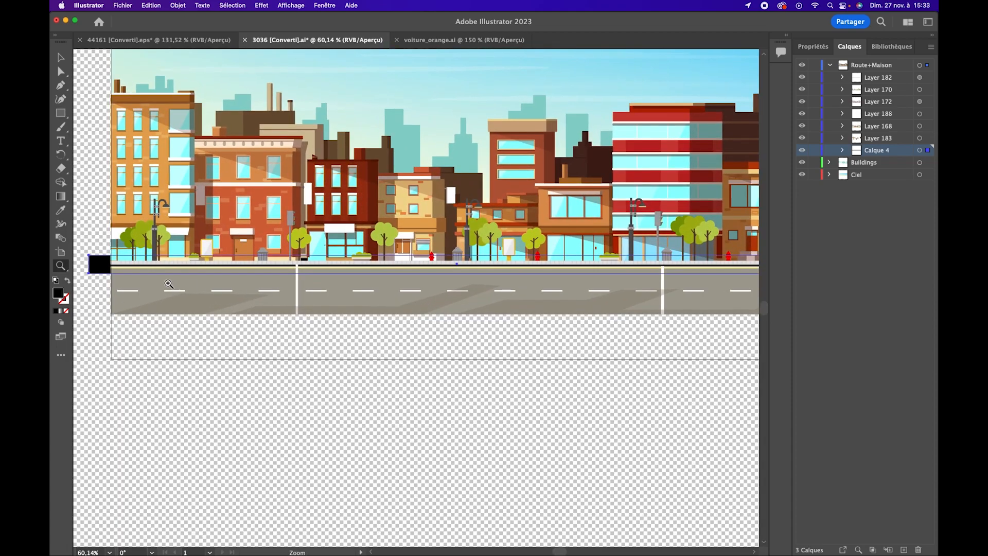
left_click(62, 59)
left_click(100, 264)
left_click_drag(90, 265, 111, 265)
left_click_drag(611, 244, 449, 228)
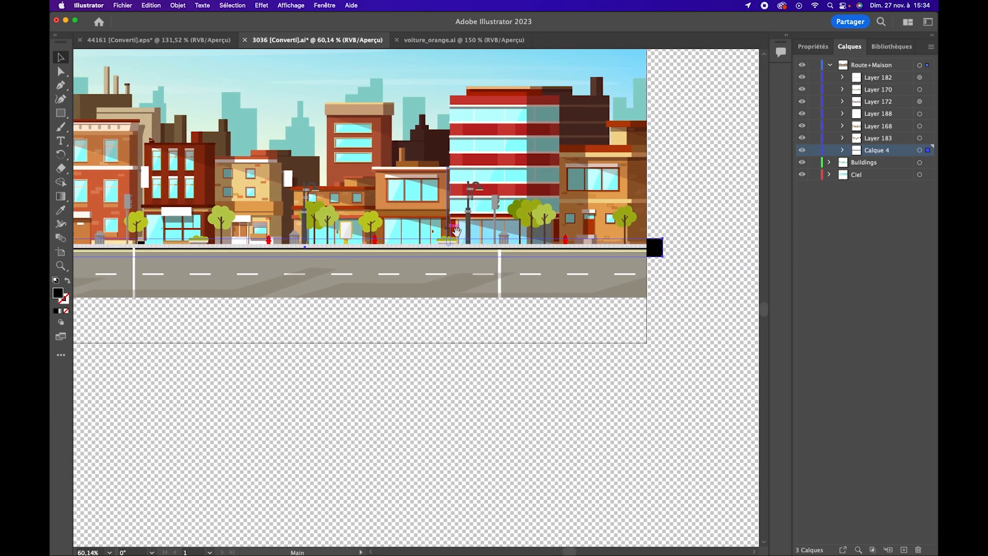
left_click_drag(664, 248, 647, 248)
left_click_drag(201, 290, 423, 248)
left_click_drag(519, 196, 409, 254)
Check the filled sidewalk gaps across the street artwork and hide the document's transparency grid
left_click(814, 50)
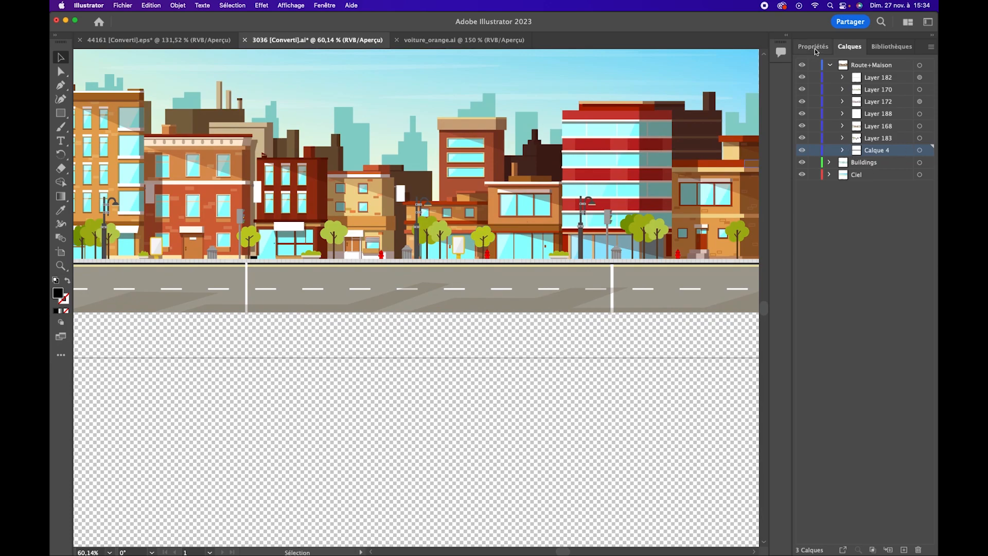
left_click(849, 46)
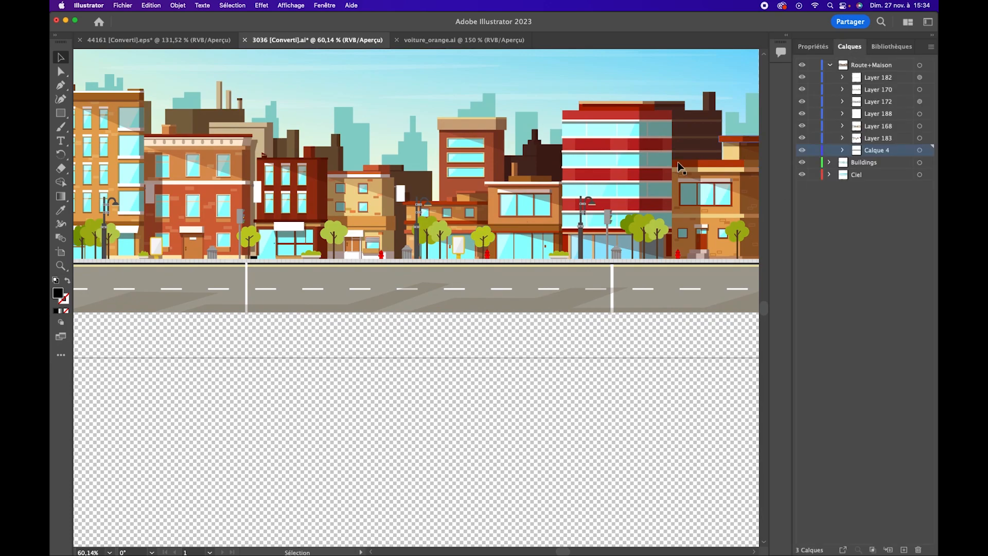
left_click_drag(544, 156, 523, 246)
left_click_drag(595, 230, 523, 237)
key("super+shift+d")
left_click_drag(713, 180, 623, 211)
left_click(826, 47)
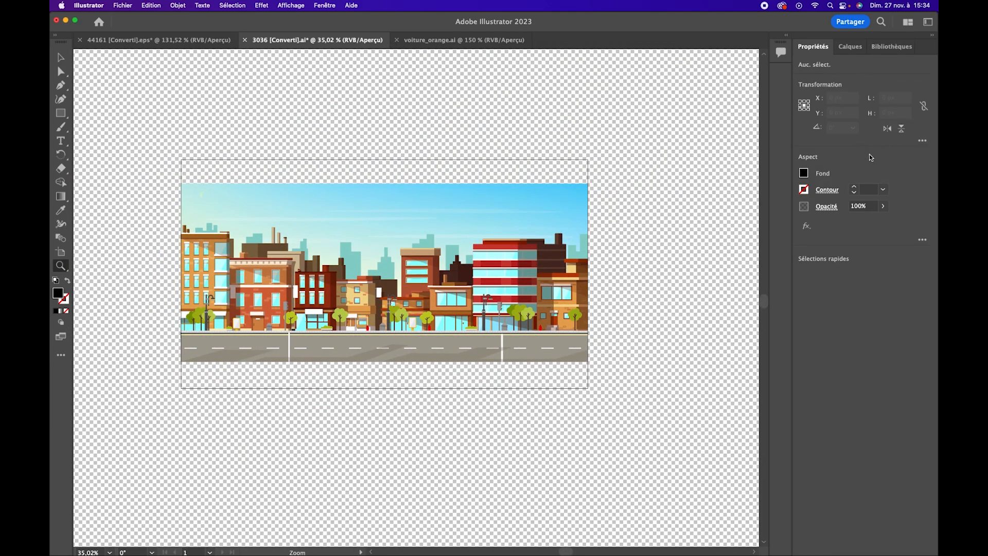
left_click(608, 246)
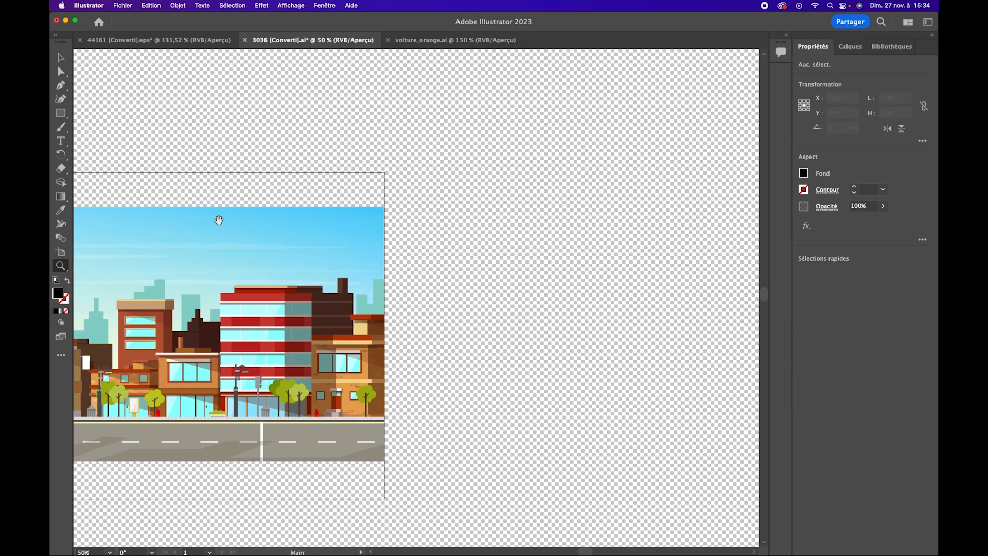
left_click_drag(218, 222, 434, 166)
key("v")
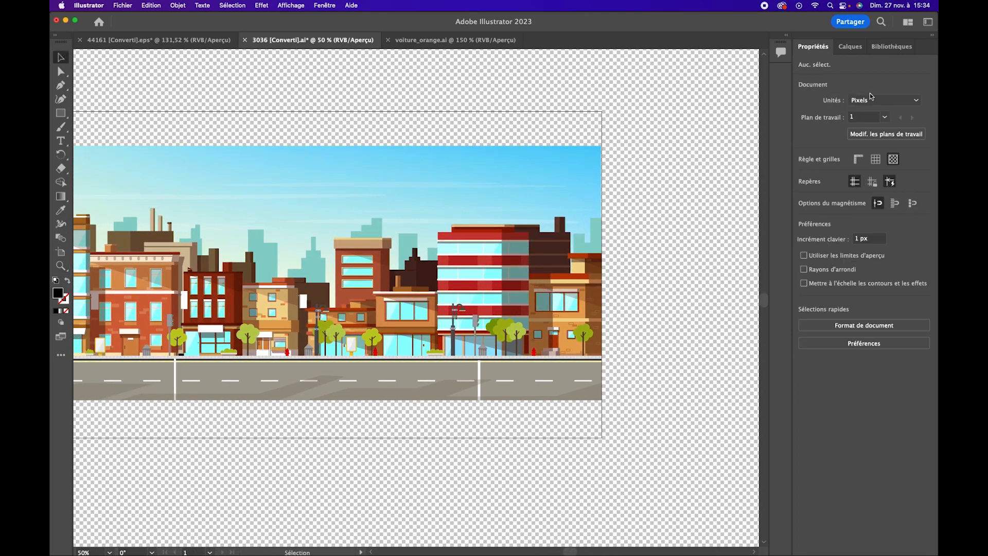
left_click(893, 159)
left_click_drag(363, 250, 419, 232)
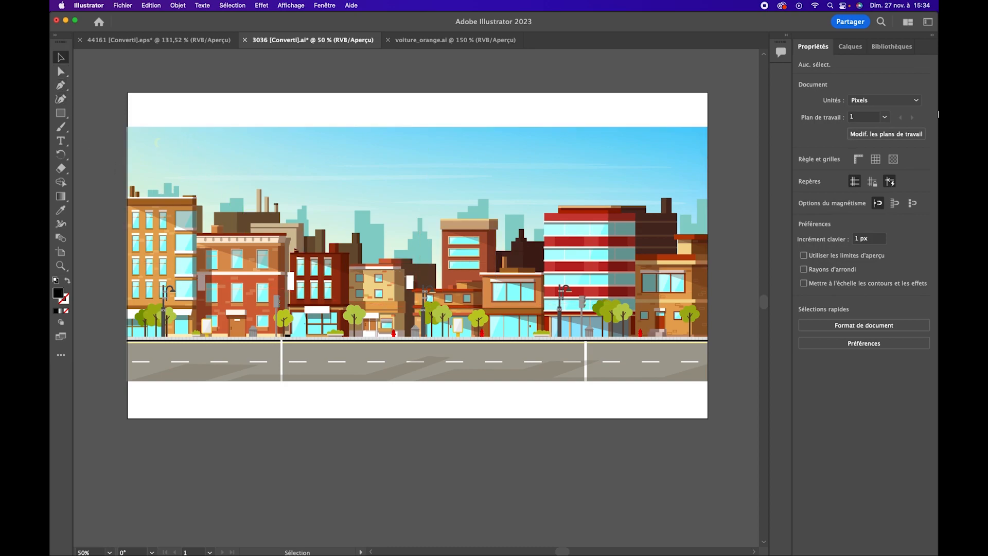
left_click(850, 47)
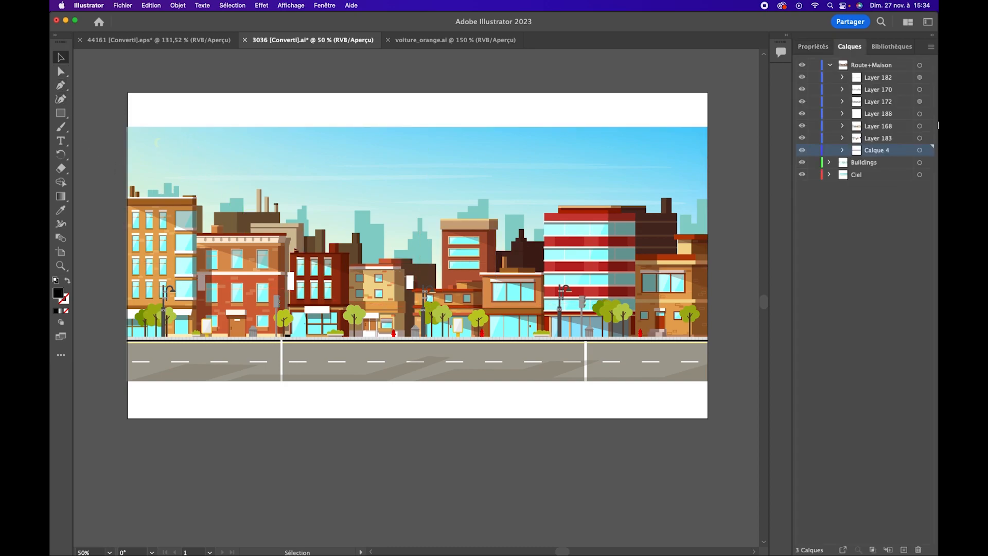
left_click(830, 66)
left_click(920, 65)
left_click(919, 77, "shift")
left_click(920, 89, "shift")
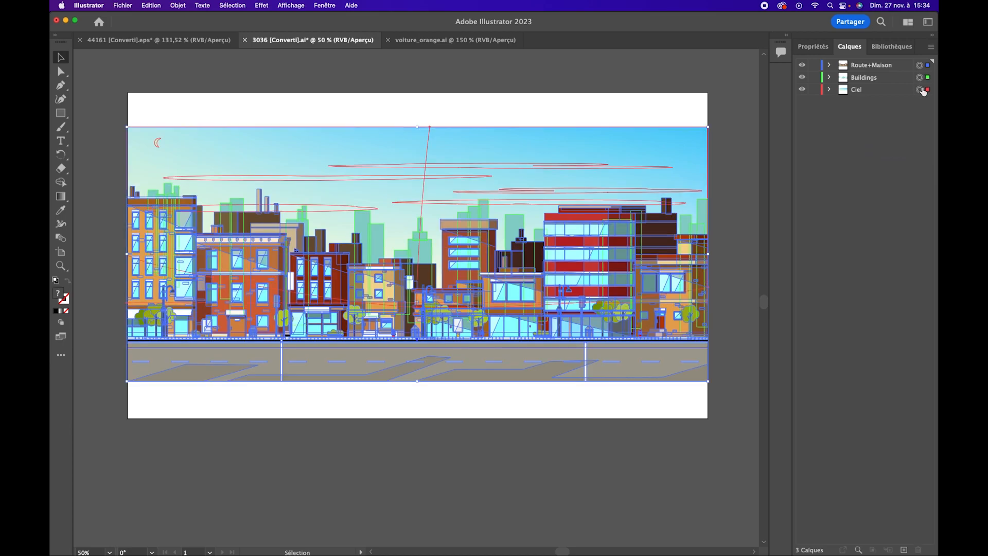
left_click_drag(127, 256, 129, 256)
key("Return")
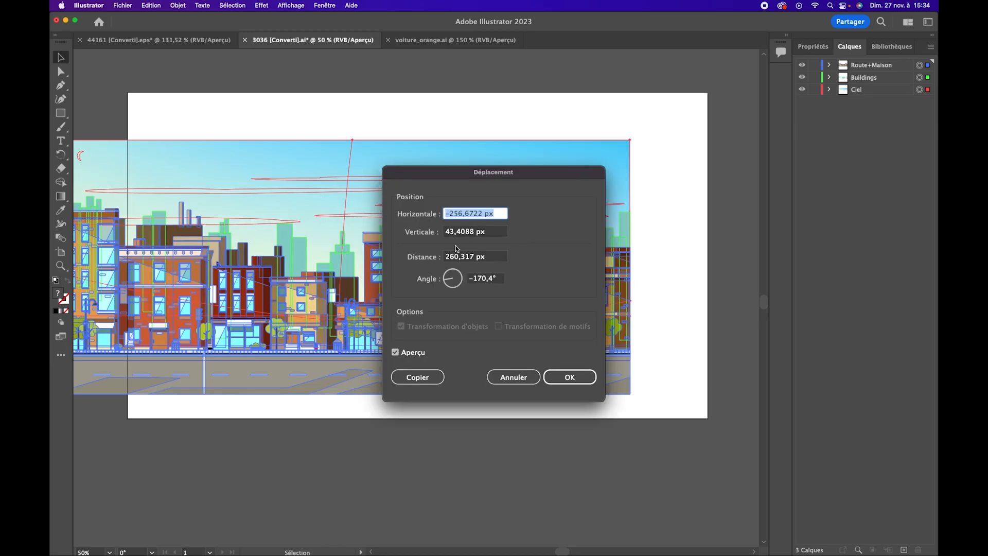
left_click(513, 382)
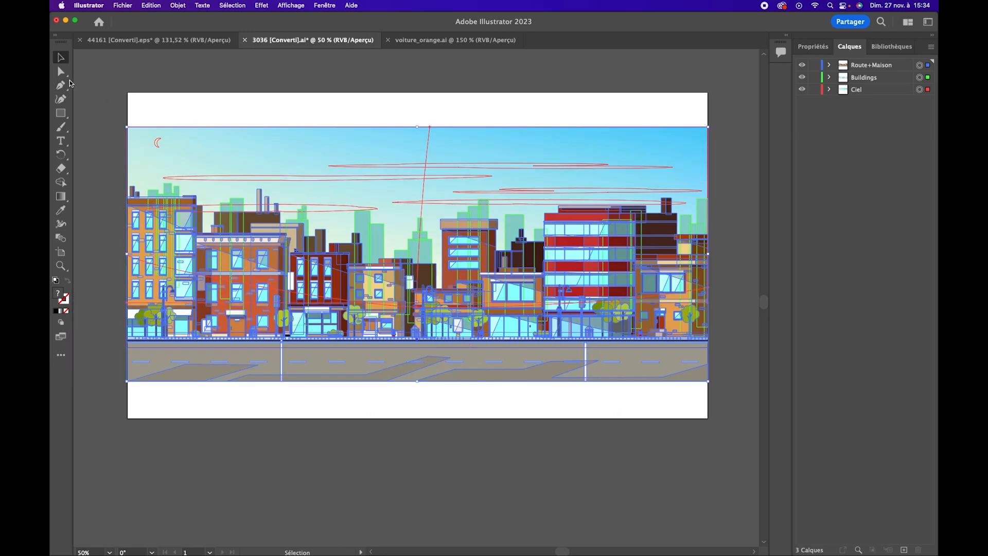
left_click(110, 79)
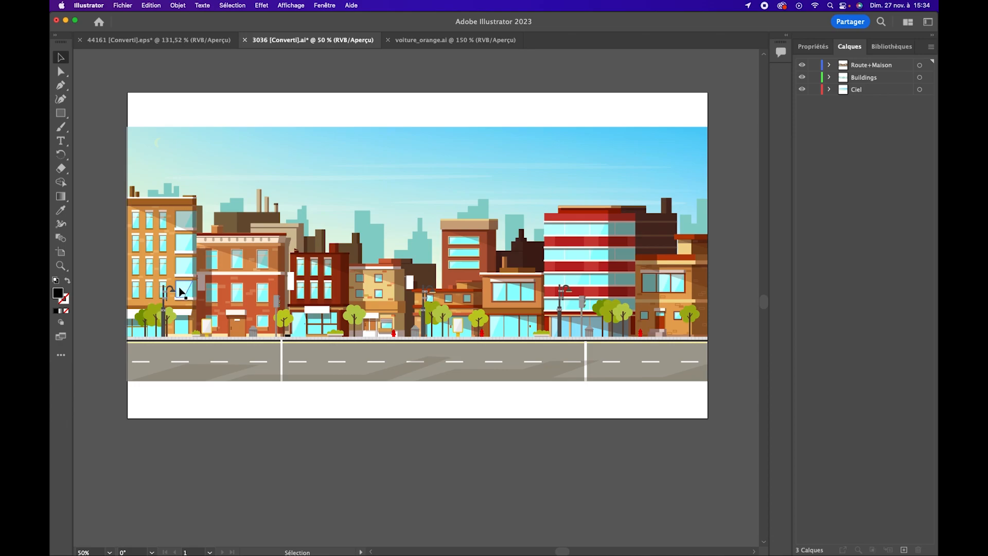
Save the city artwork under the new name Backgroun_layer as an Adobe Illustrator file in the CAR ANIM folder
left_click(122, 6)
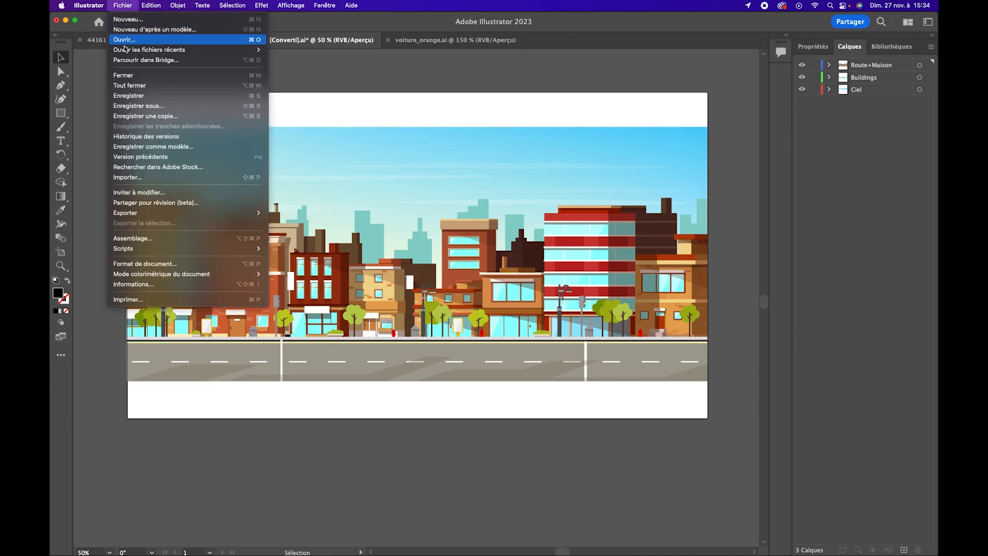
left_click(193, 106)
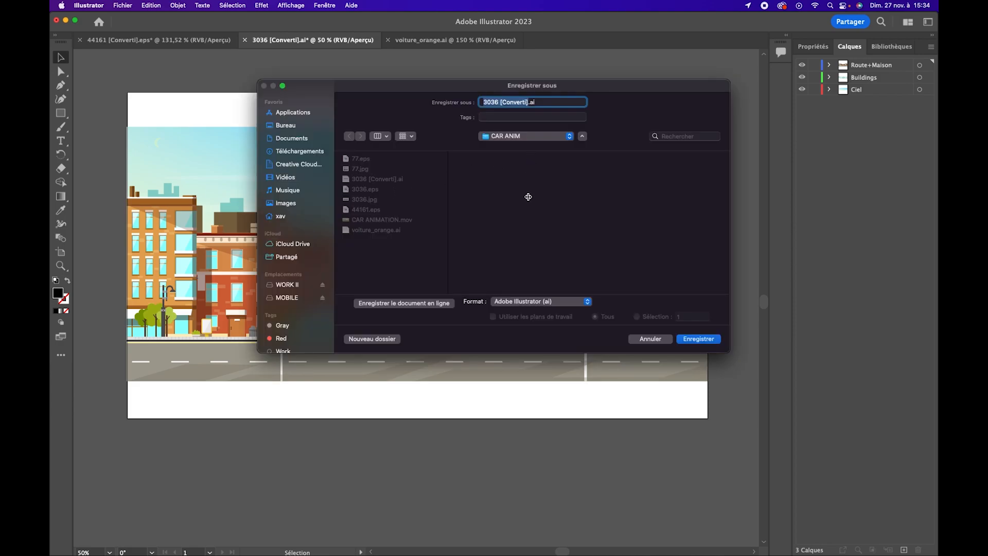
type("Backgroun_layer")
key("Return")
key("Return")
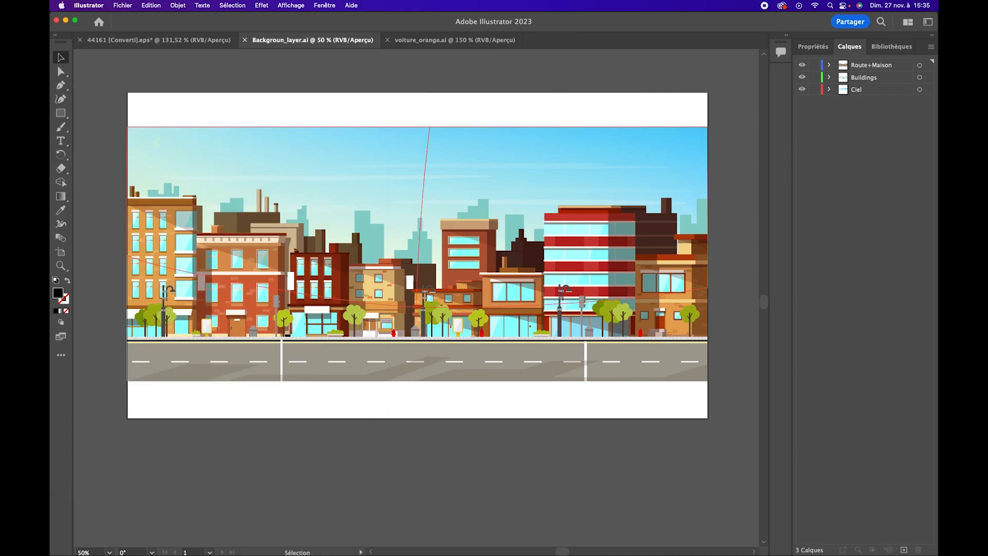
Switch to After Effects and browse to the CAR ANIM folder in the footage import dialog
mouse_move(391, 553)
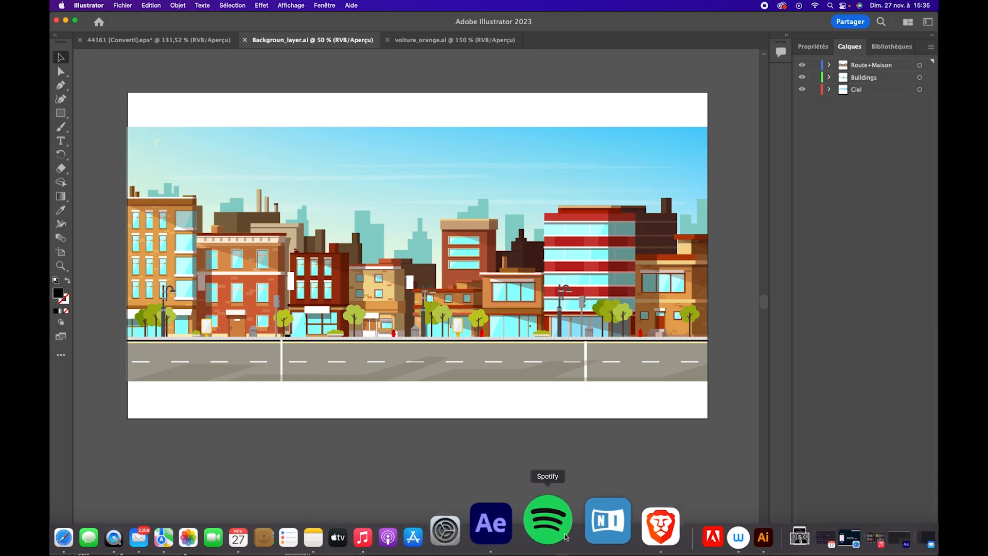
left_click(522, 528)
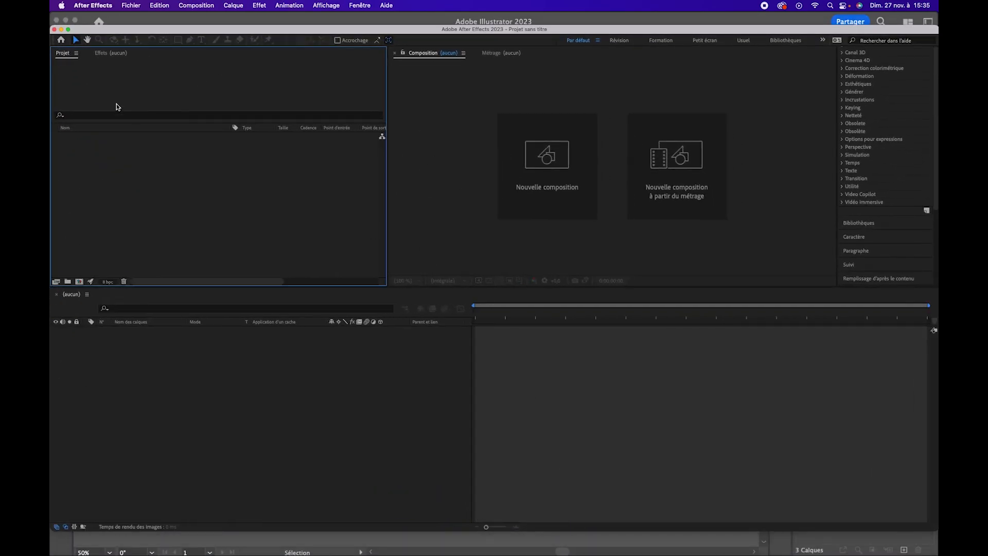
double_click(228, 131)
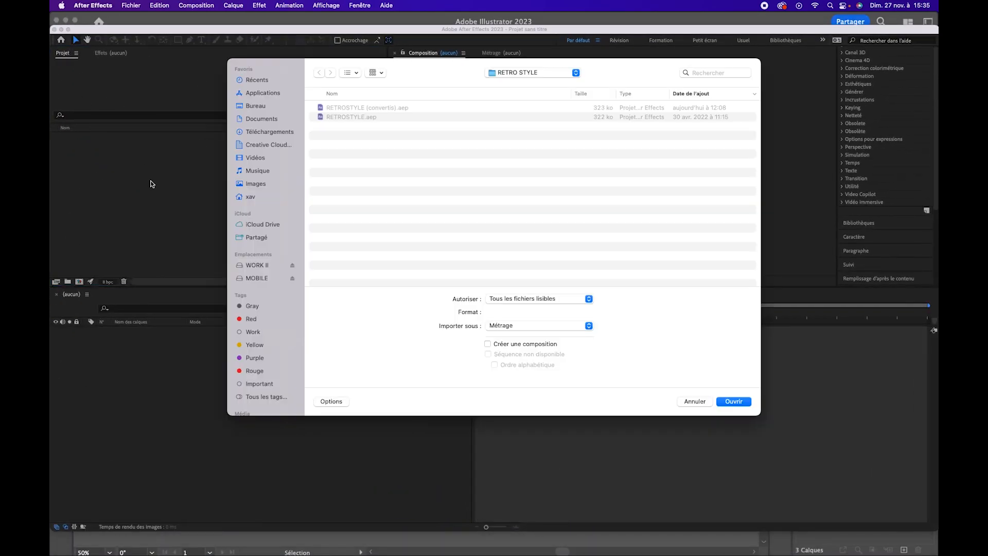
left_click(512, 76)
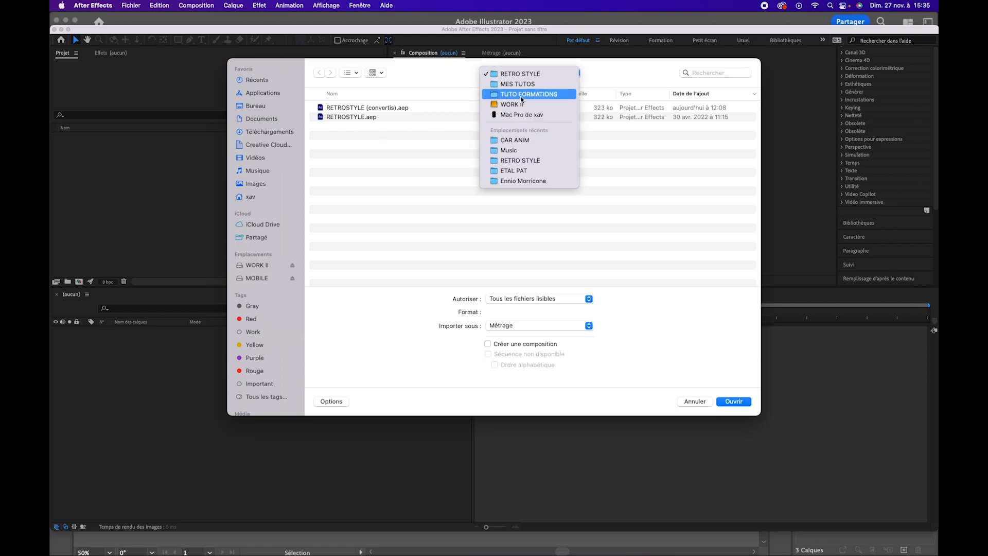
left_click(524, 84)
left_click(525, 74)
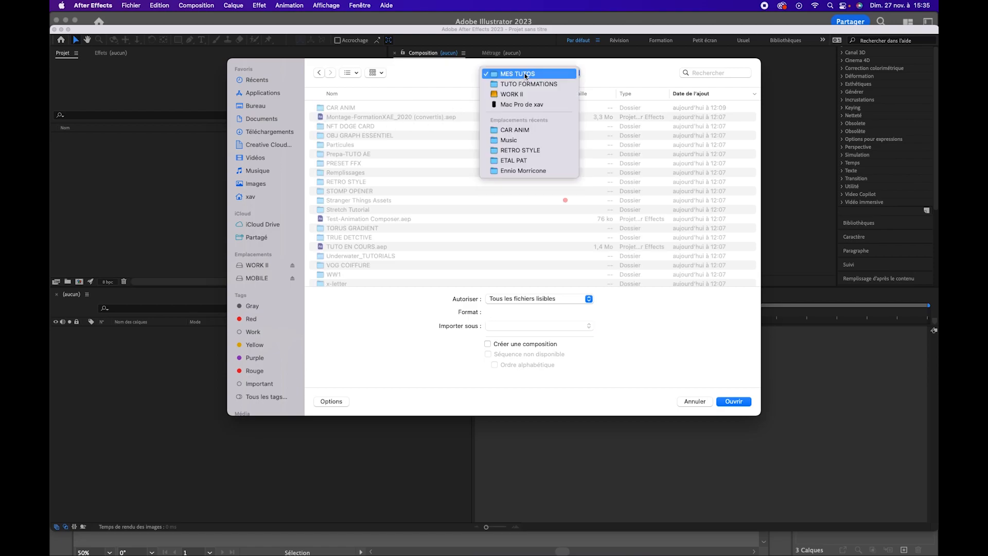
left_click(514, 130)
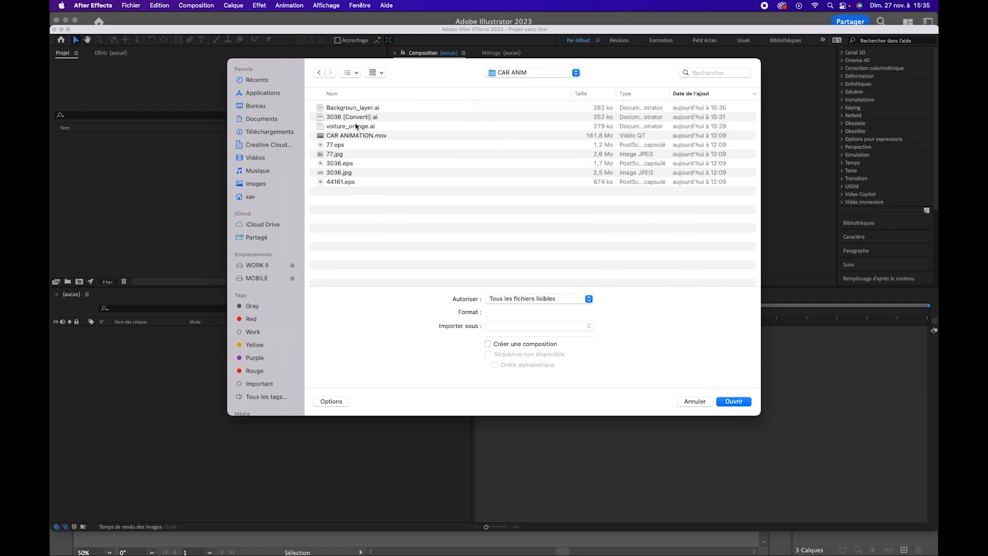
Import voiture_orange.ai as a composition with footage dimensions set to layer size
left_click(363, 128)
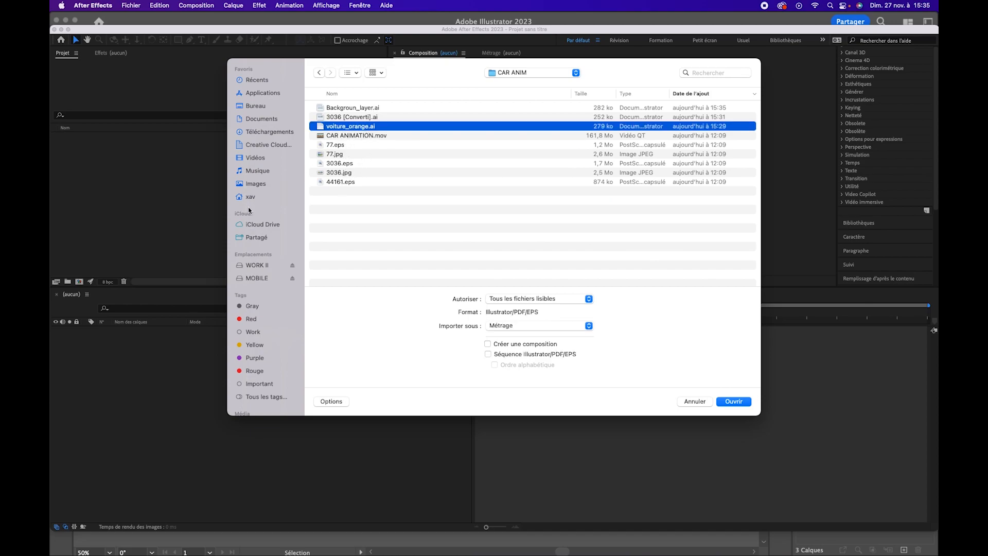
left_click(731, 402)
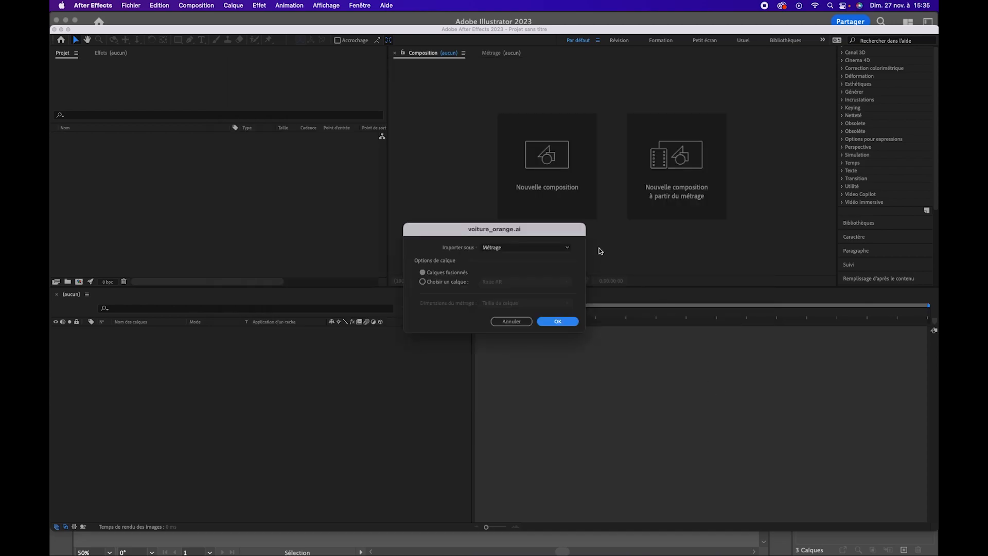
left_click(522, 248)
left_click(514, 267)
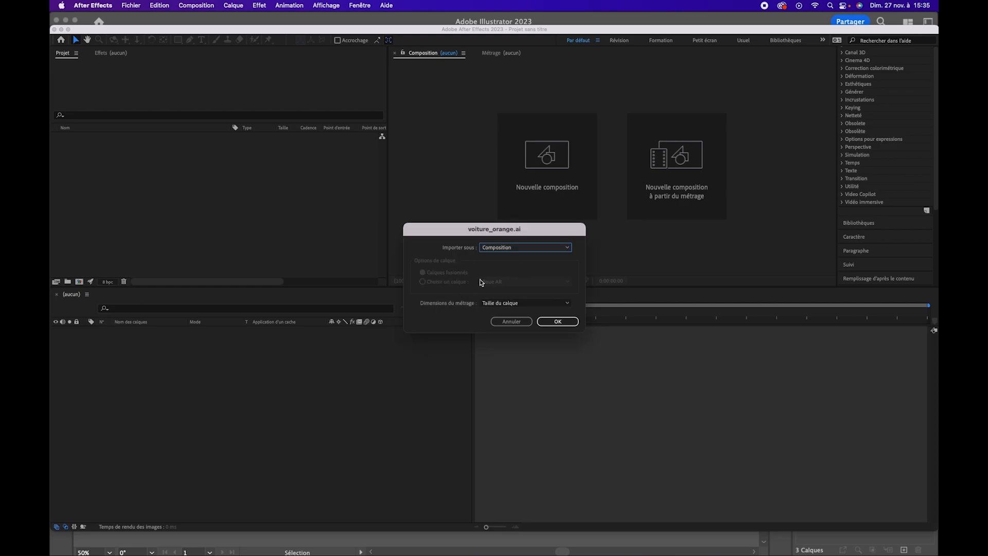
left_click(557, 321)
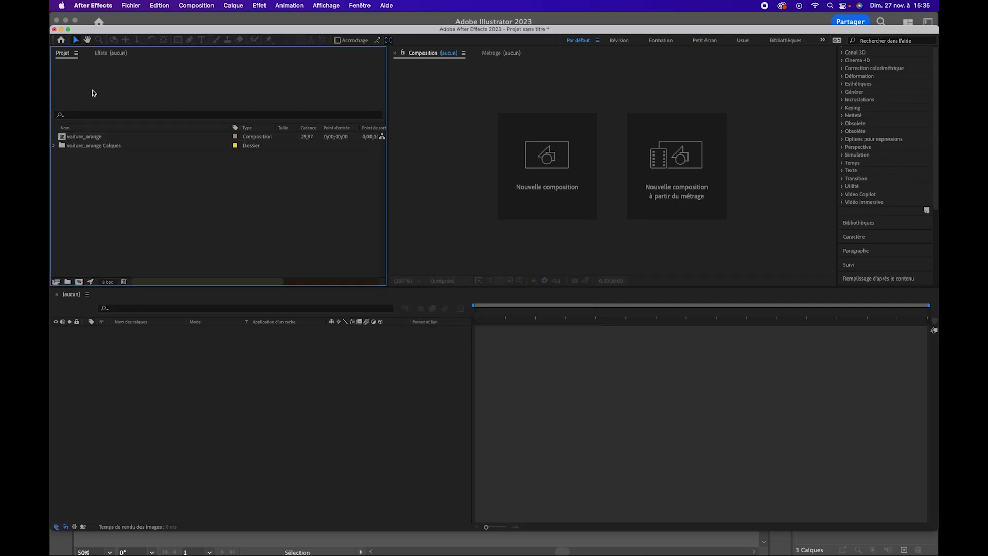
Import Backgroun_layer.ai from the CAR ANIM folder as a composition with layer-size footage dimensions
left_click(129, 6)
mouse_move(157, 142)
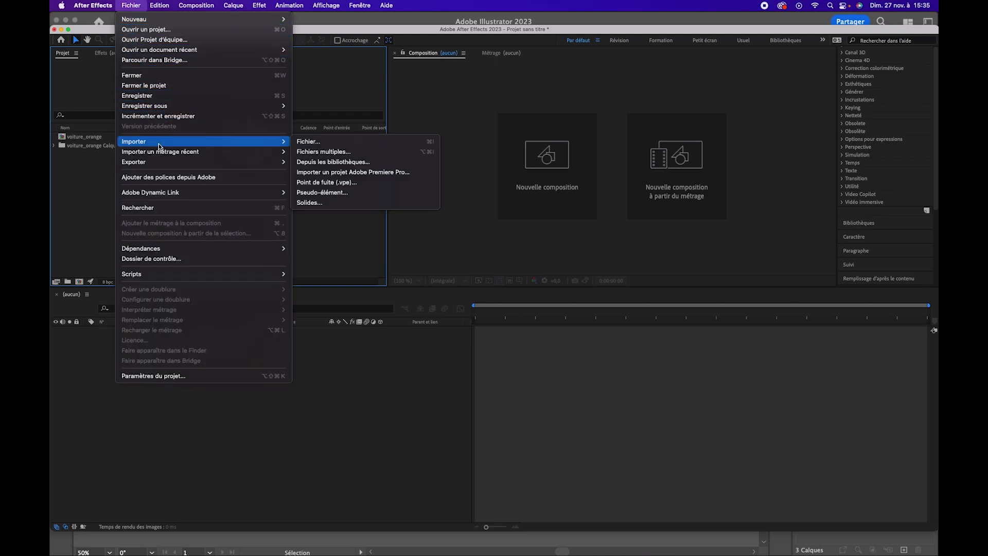
left_click(314, 144)
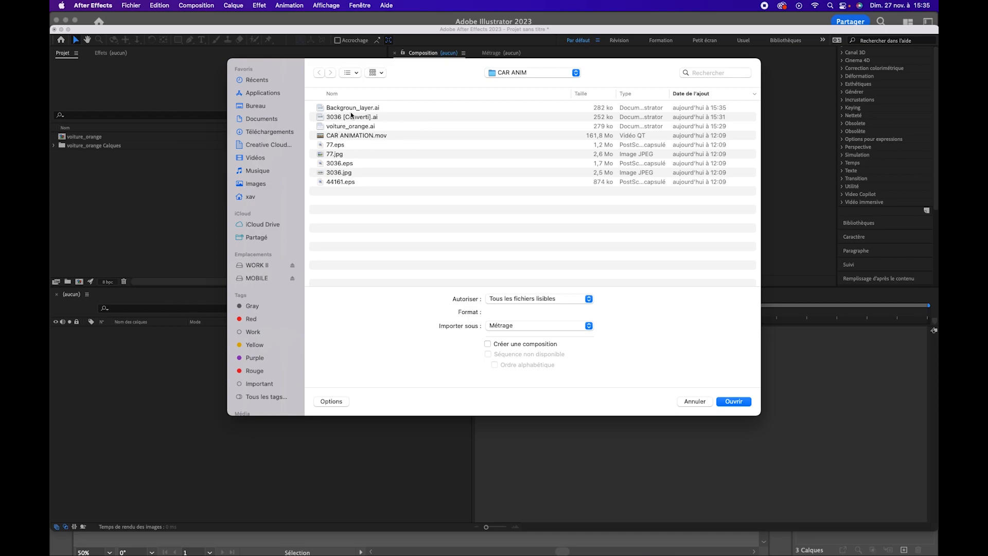
left_click(351, 109)
left_click(737, 402)
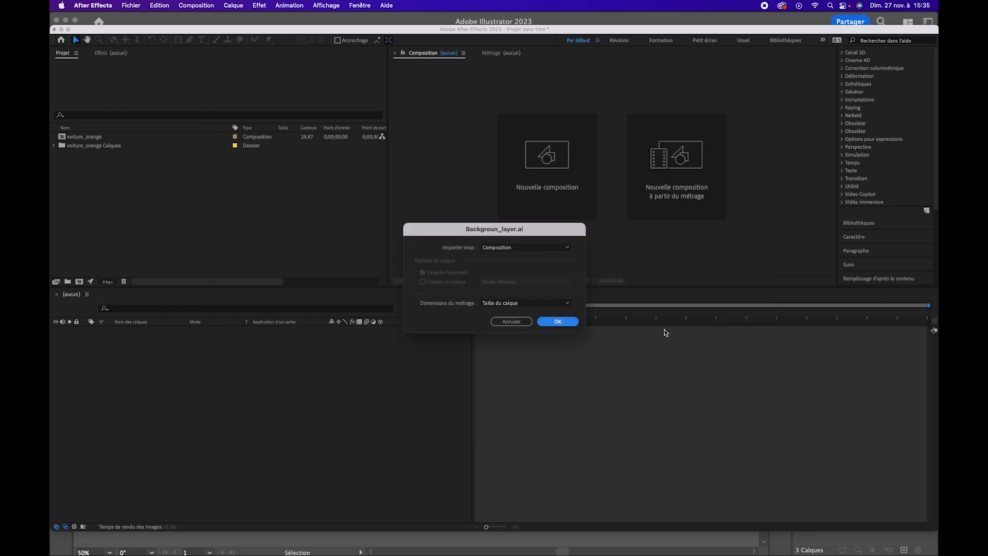
left_click(569, 322)
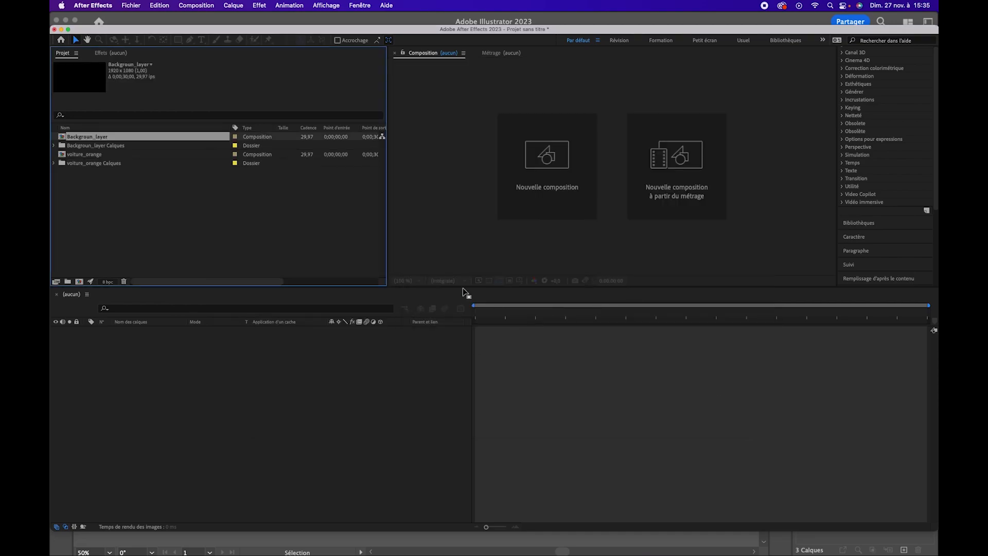
Open the voiture_orange and Backgroun_layer compositions and examine the whole city background fitted to the viewer
double_click(81, 155)
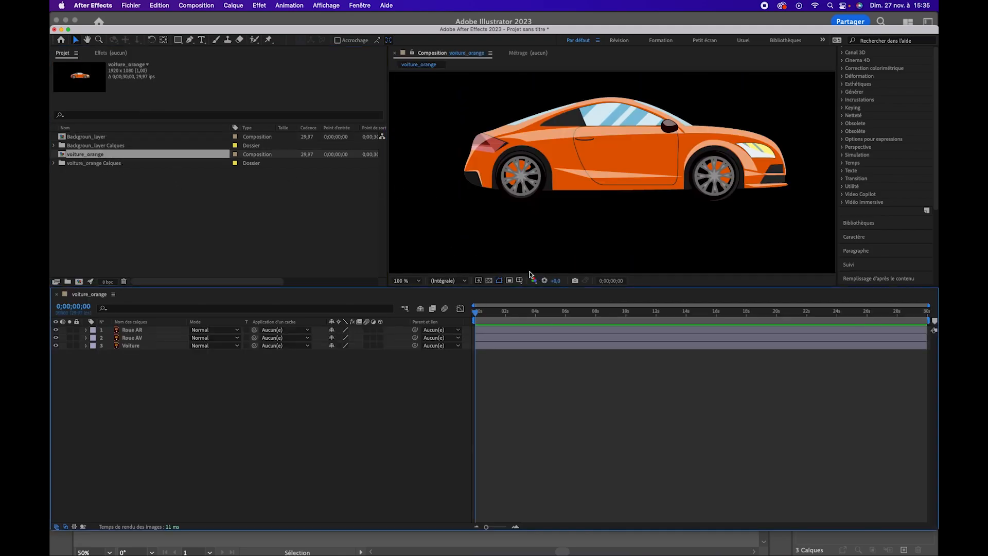
double_click(84, 137)
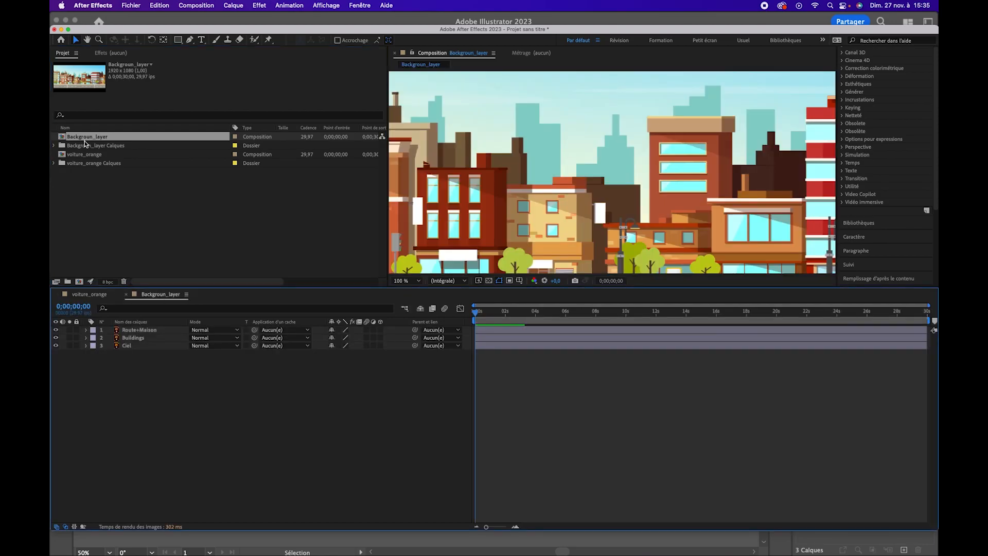
left_click(418, 281)
left_click(417, 296)
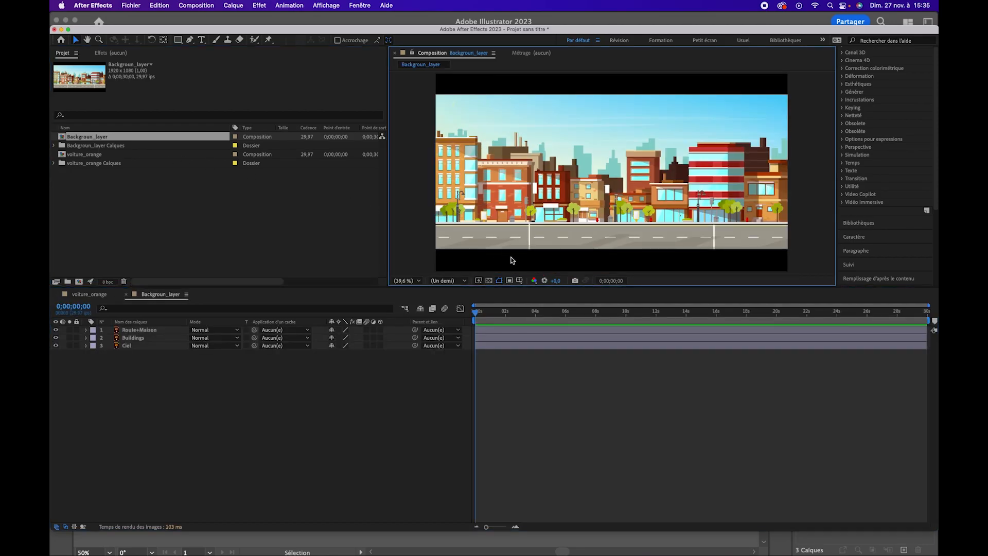
left_click(489, 281)
left_click(489, 281)
mouse_move(640, 233)
left_mouse_down()
mouse_move(575, 241)
mouse_move(658, 219)
mouse_move(648, 216)
left_mouse_up()
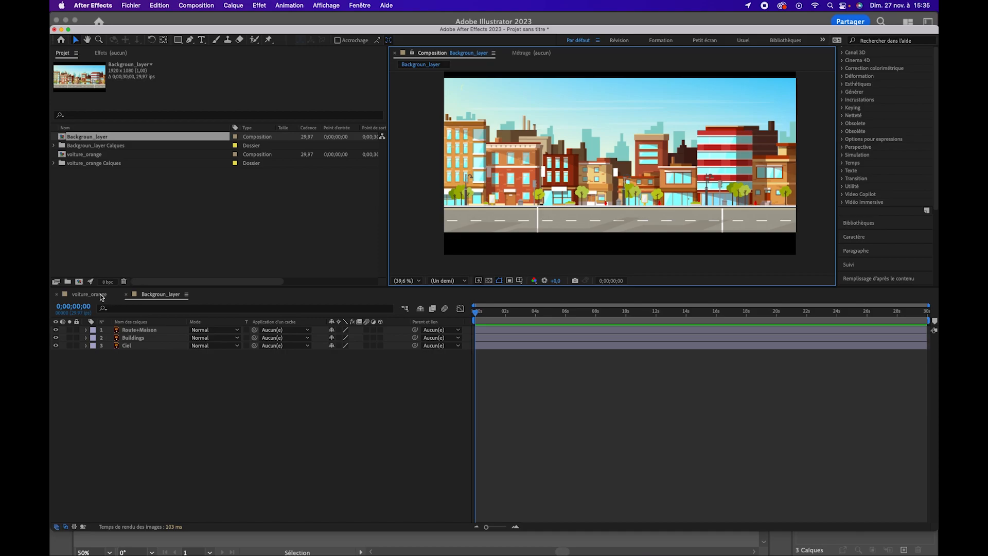
Return to the voiture_orange composition and check the Roue AR and Roue AV wheel layers, looking closely at the front wheel
left_click(102, 296)
mouse_move(476, 312)
left_mouse_down()
mouse_move(597, 316)
mouse_move(474, 315)
left_mouse_up()
left_click(135, 330)
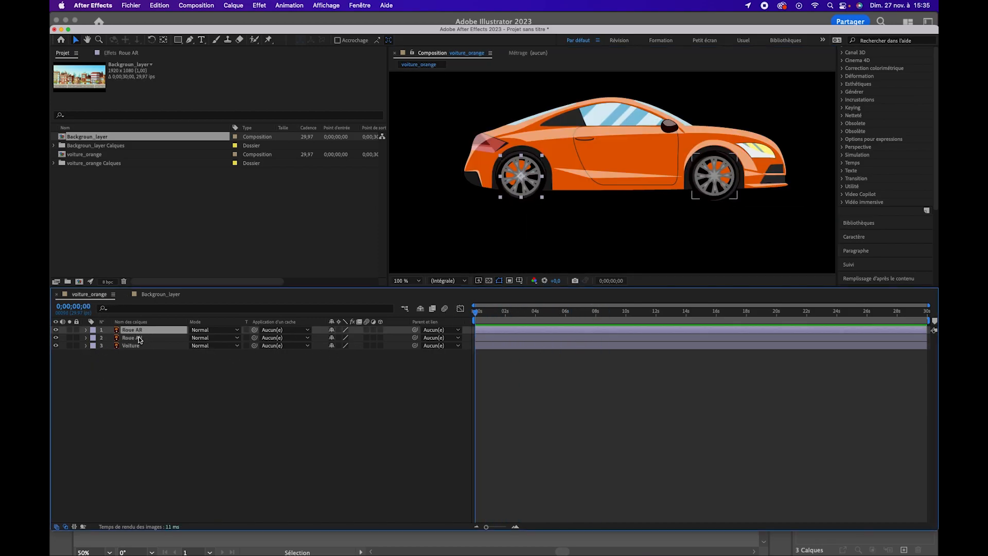
left_click(139, 338)
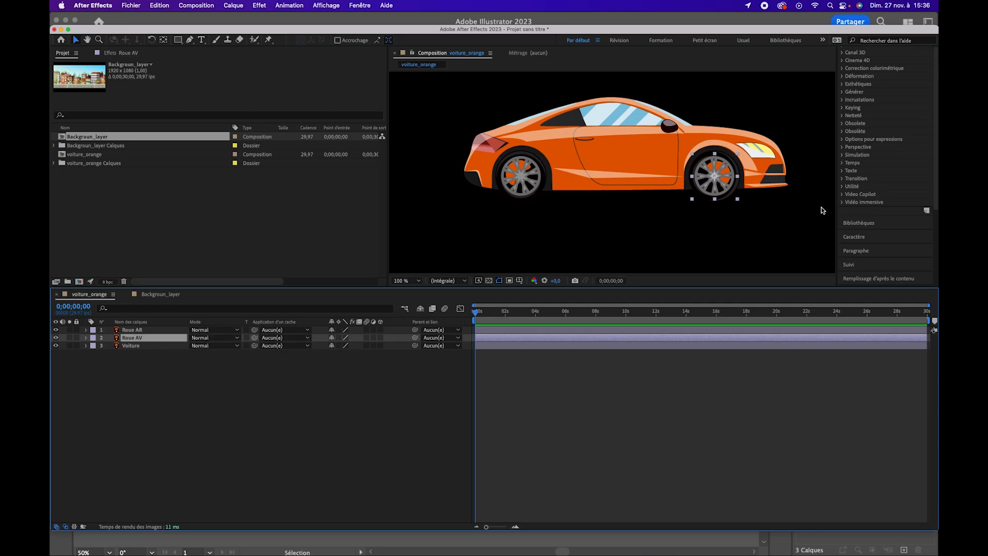
left_click_drag(728, 206, 651, 214)
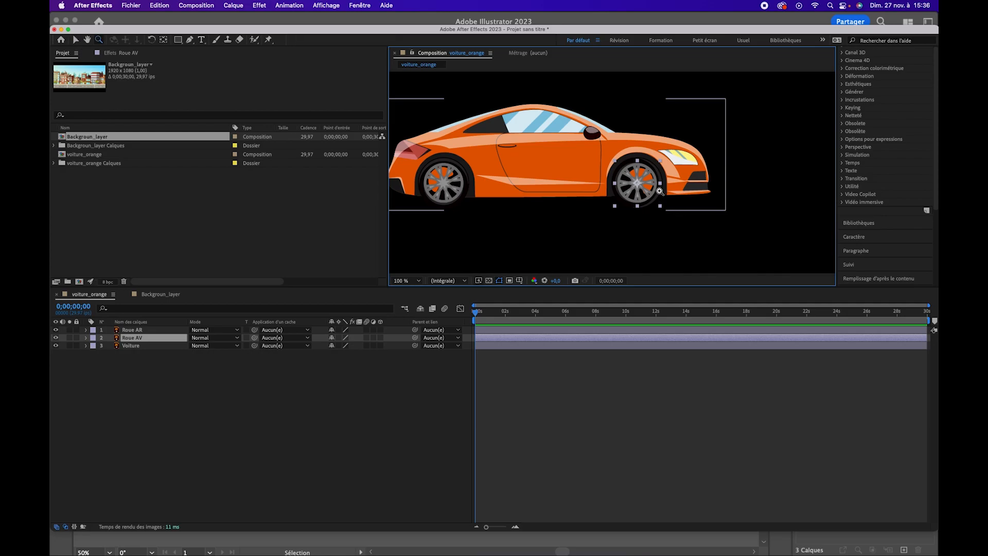
scroll(672, 209, "up", 2)
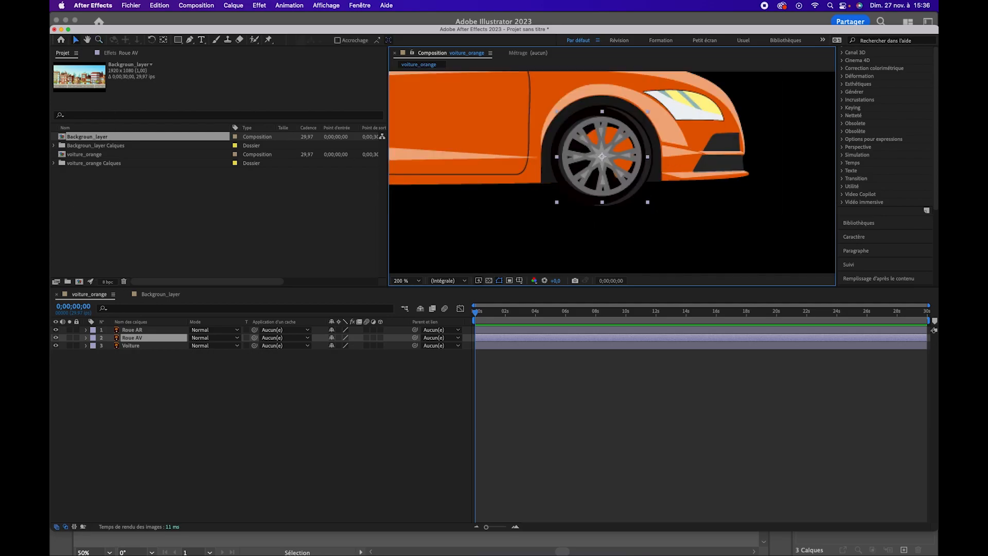
Try rotating the Roue AV front wheel freehand around its centre
left_click(152, 40)
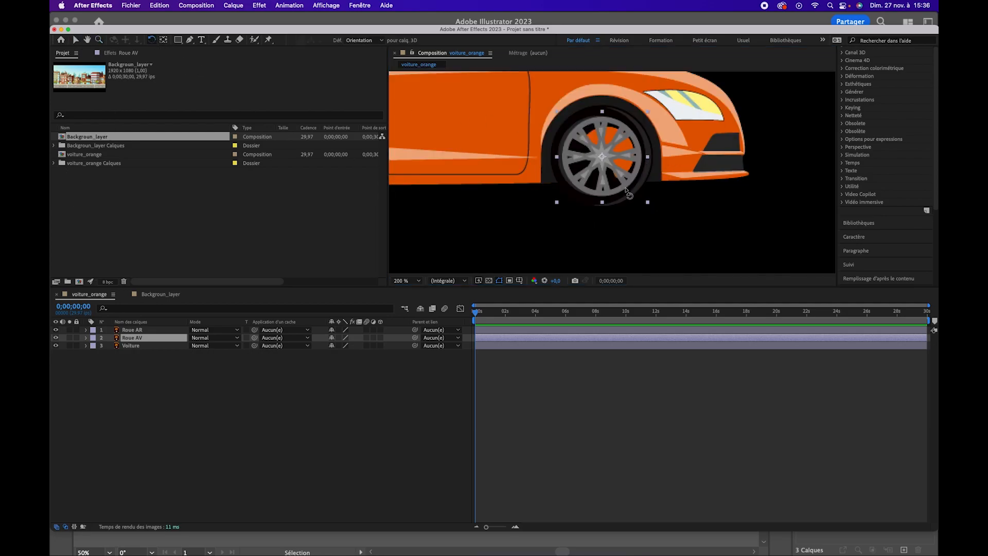
left_click_drag(640, 165, 626, 146)
left_click(75, 40)
left_click_drag(119, 28, 119, 15)
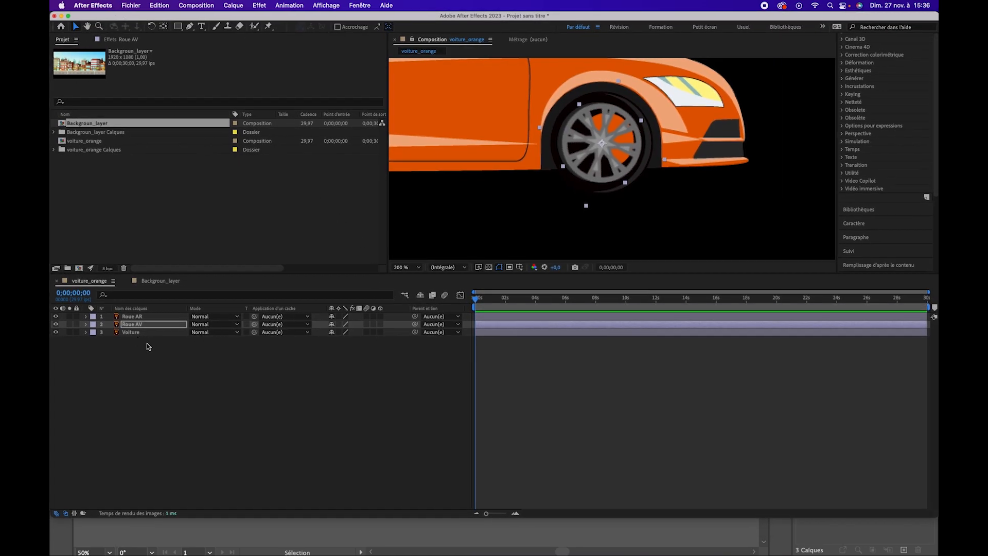
Reveal the Roue AV layer's transform properties, set its Rotation to 0° and enable keyframing for it
left_click(86, 325)
left_click(94, 333)
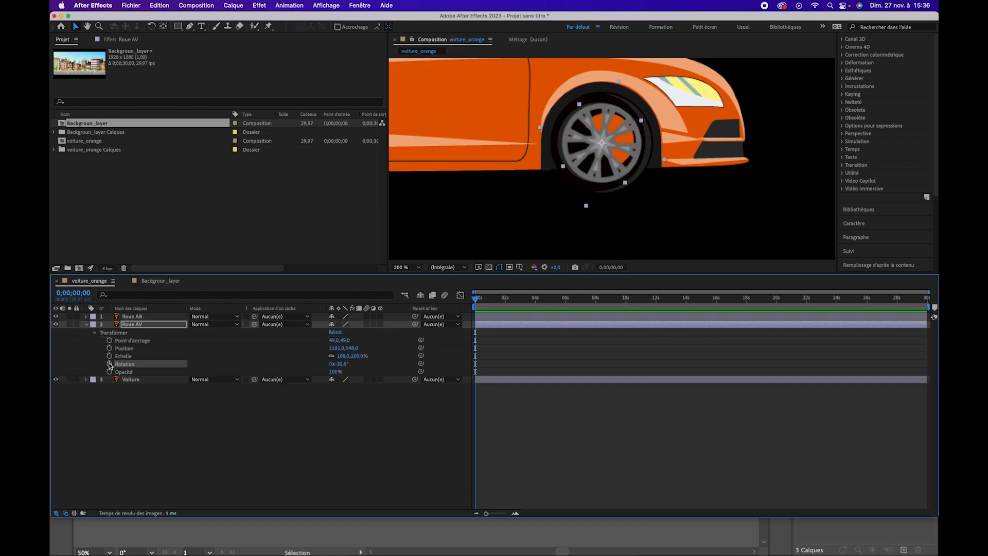
left_click(340, 364)
type("0")
key("Return")
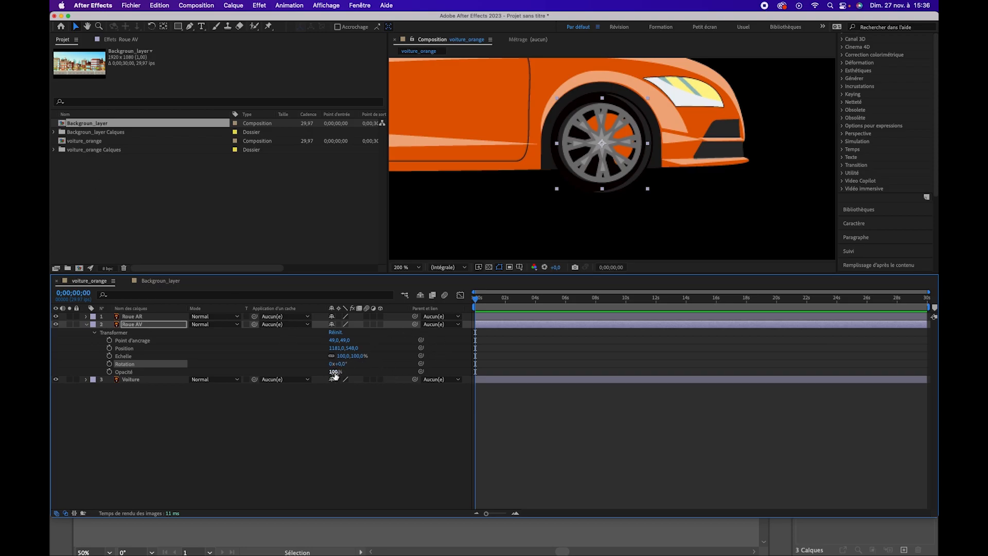
left_click(109, 363)
End the voiture_orange work area at about 10 seconds and trim the composition to the work area
left_click_drag(477, 301, 626, 298)
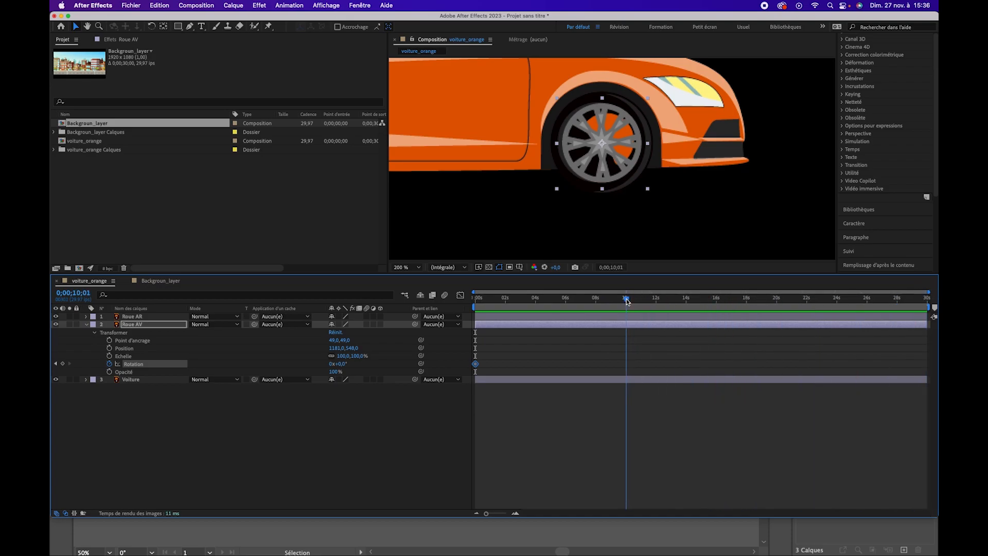
left_click_drag(932, 307, 636, 305)
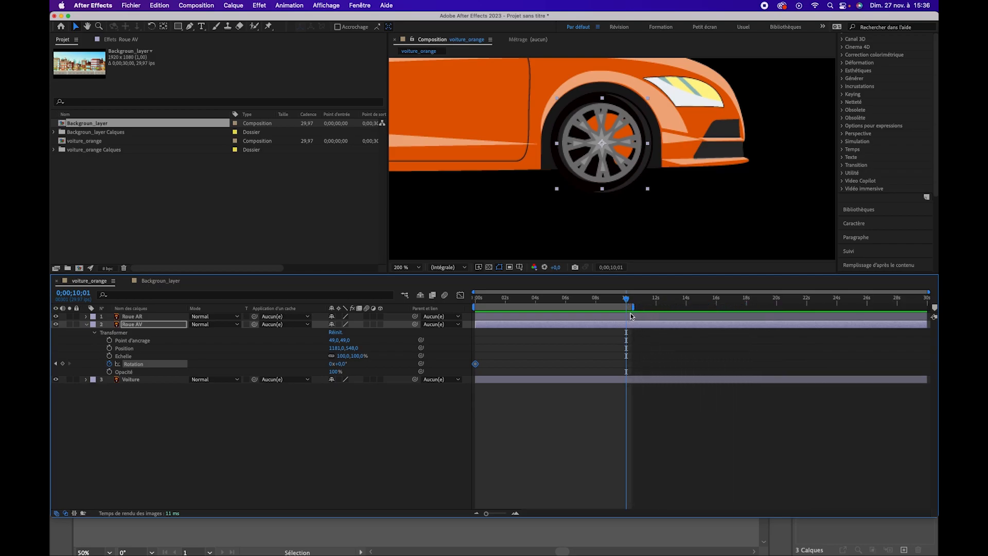
left_click_drag(635, 308, 629, 308)
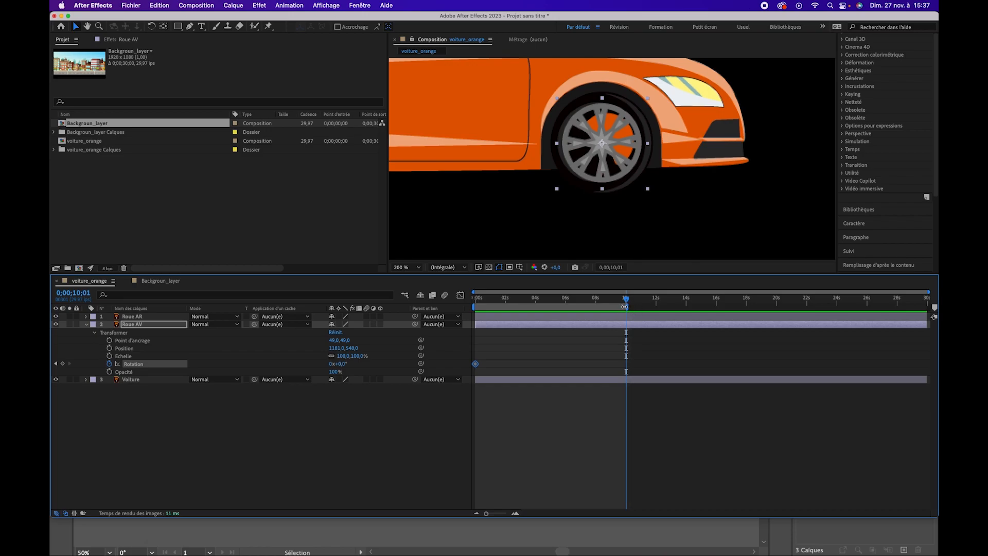
right_click(624, 309)
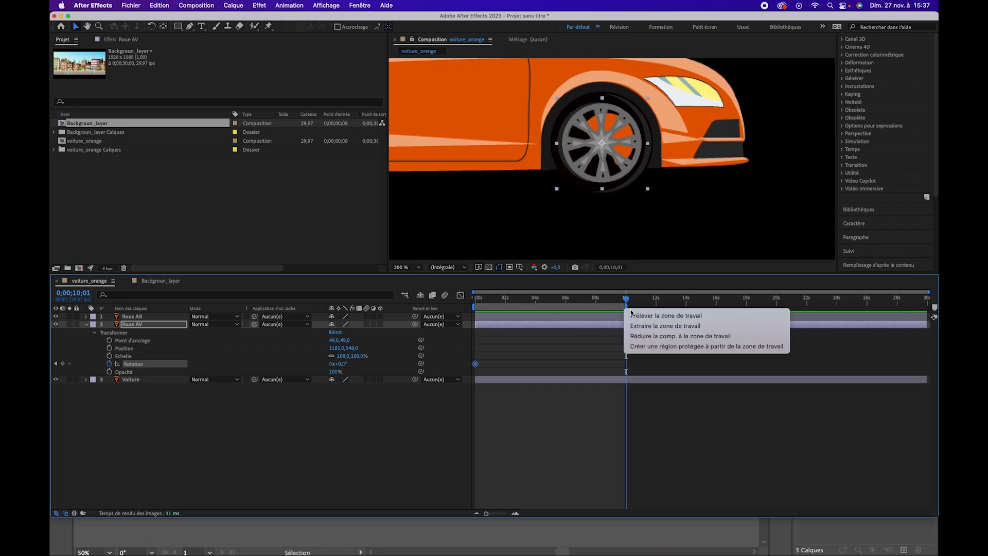
left_click(649, 338)
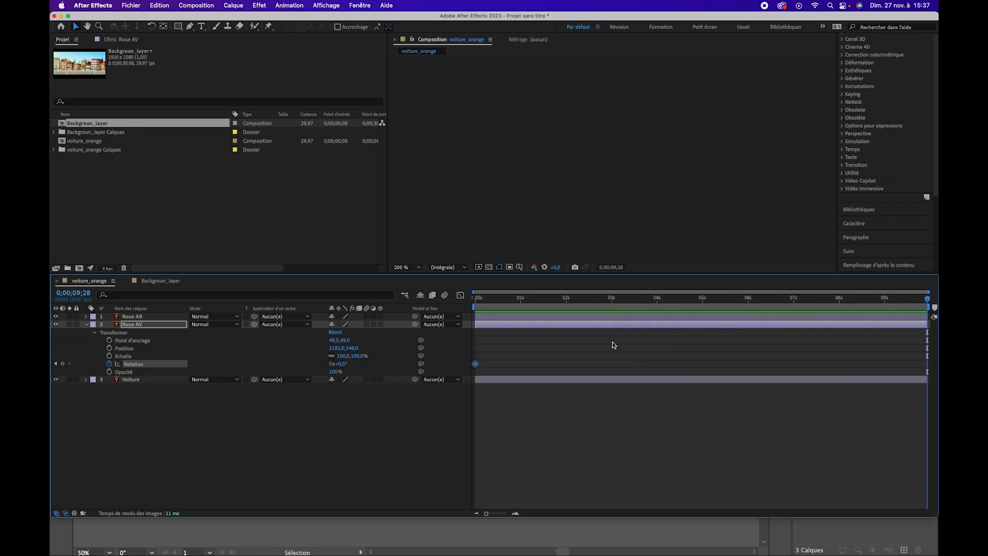
Replace the Roue AV Rotation keyframe with the expression time*400 and preview the spinning front wheel
left_click(110, 363)
left_click(109, 364, "alt")
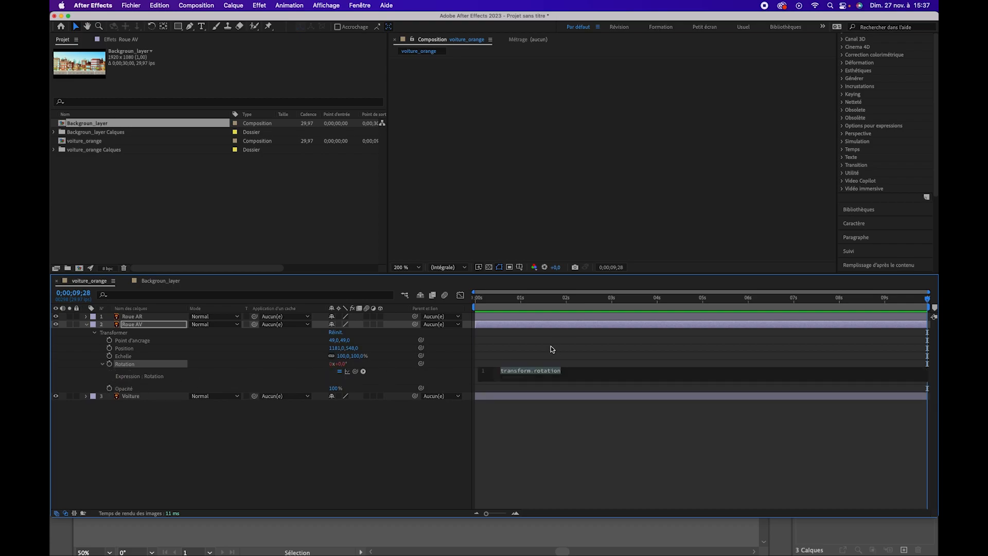
type("time")
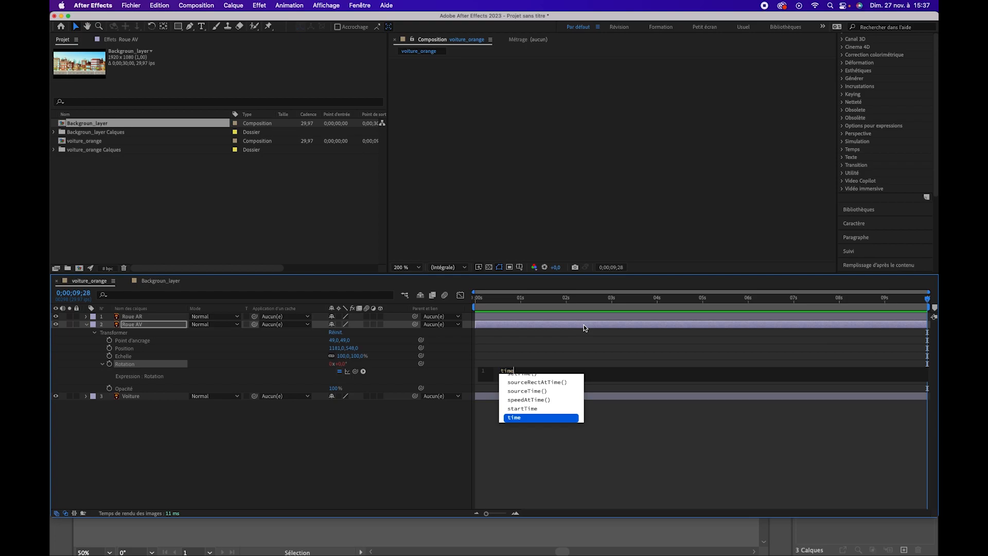
type("*")
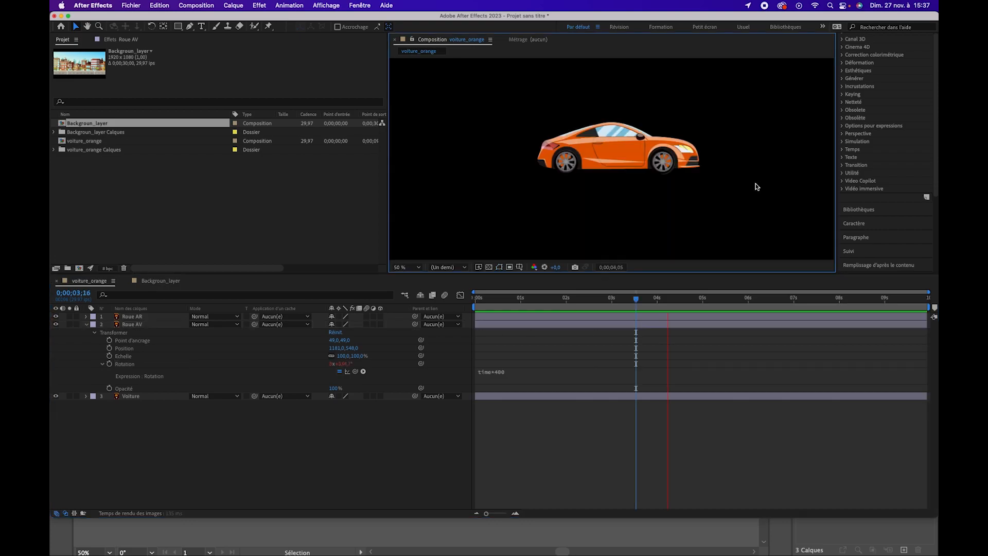
key("space")
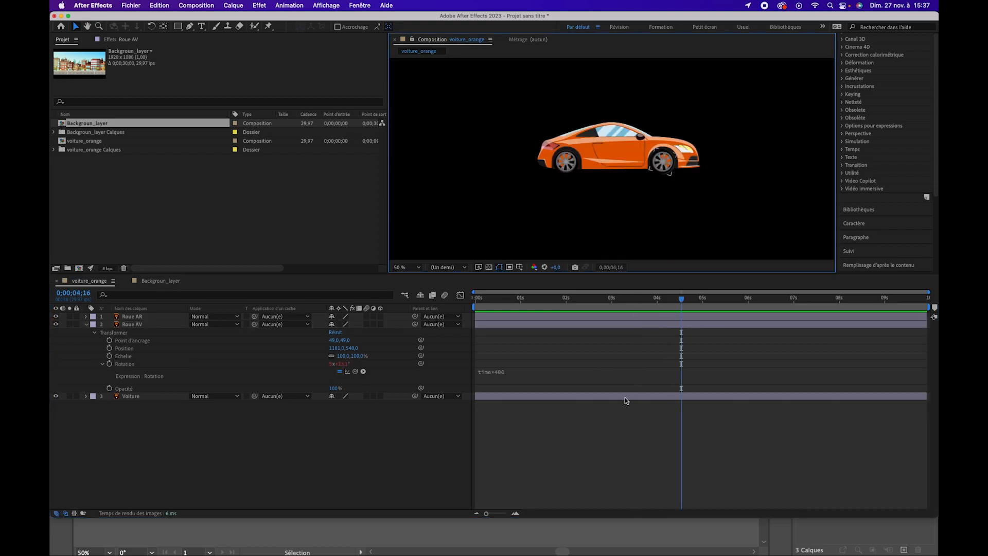
Change the Roue AV Rotation expression to time*500 and preview the front wheel's spin
left_click(508, 371)
left_click(529, 379)
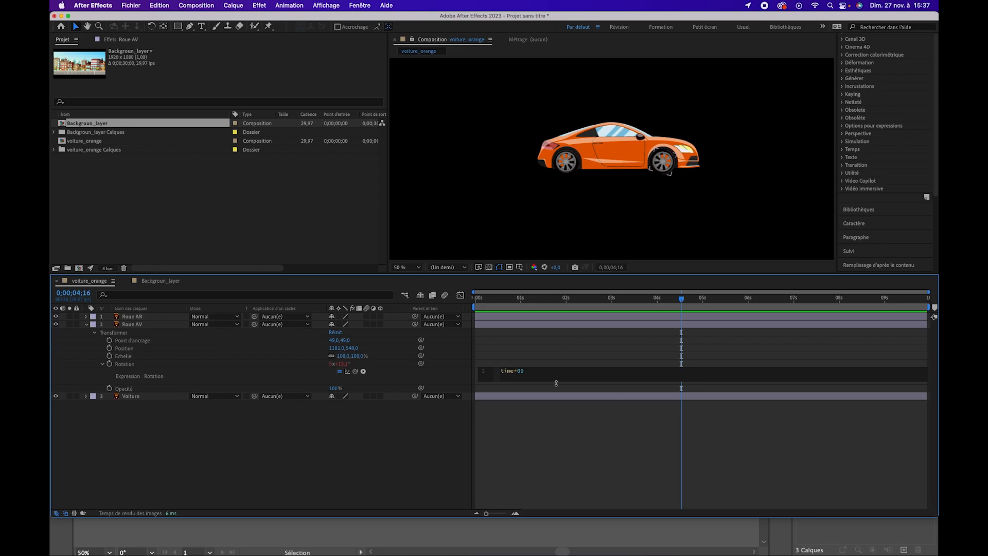
left_click(615, 433)
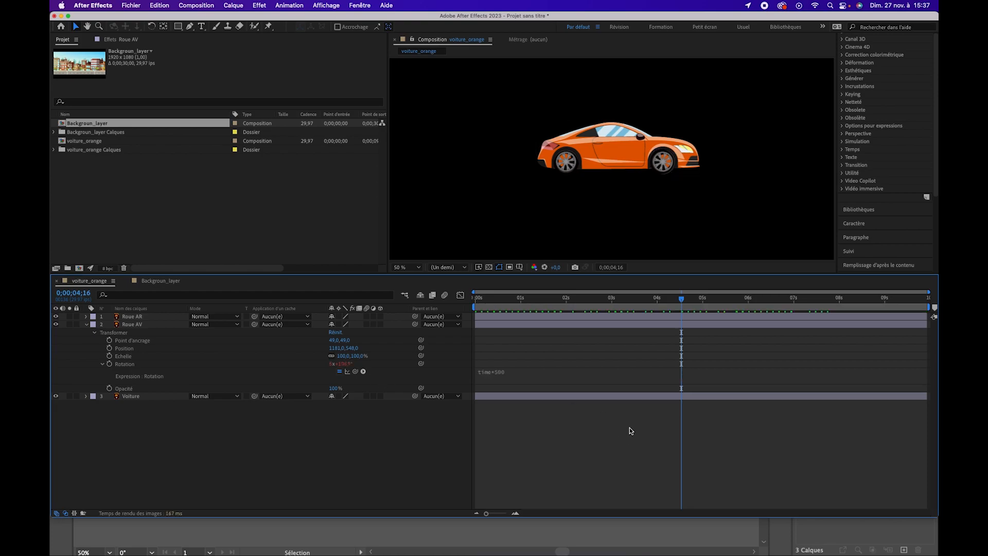
key("space")
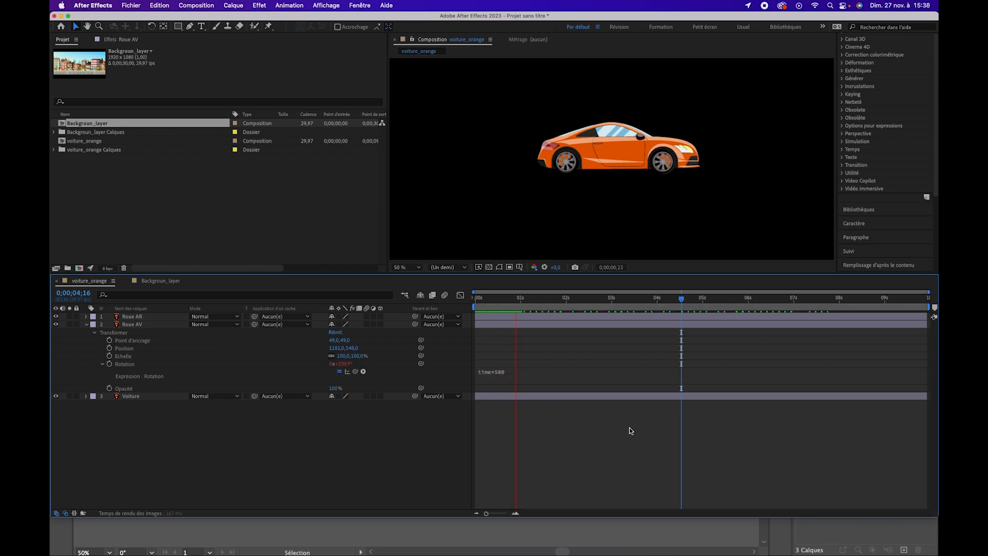
key("space")
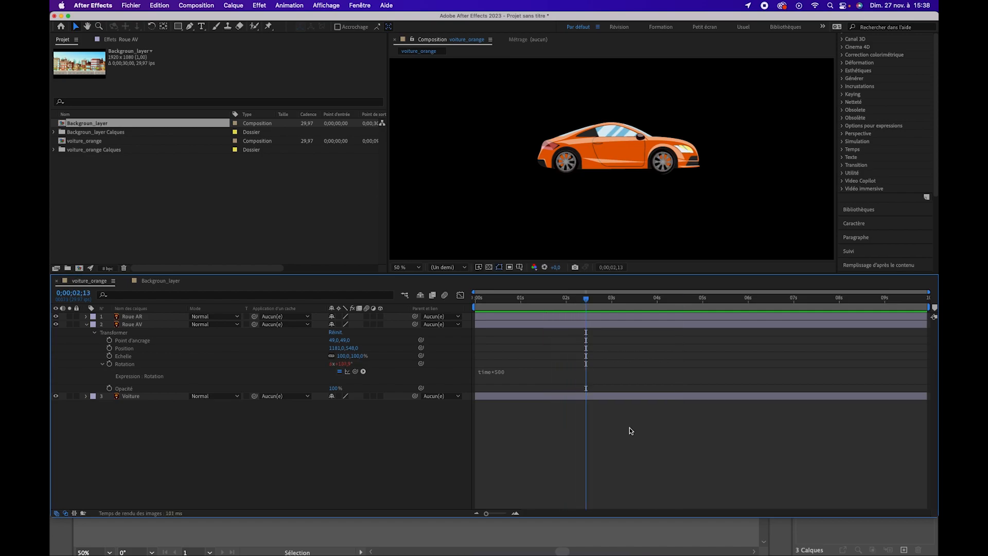
Apply the expression time*500 to the Rotation of the Roue AR layer and preview both spinning wheels from the start
left_click_drag(540, 303, 474, 304)
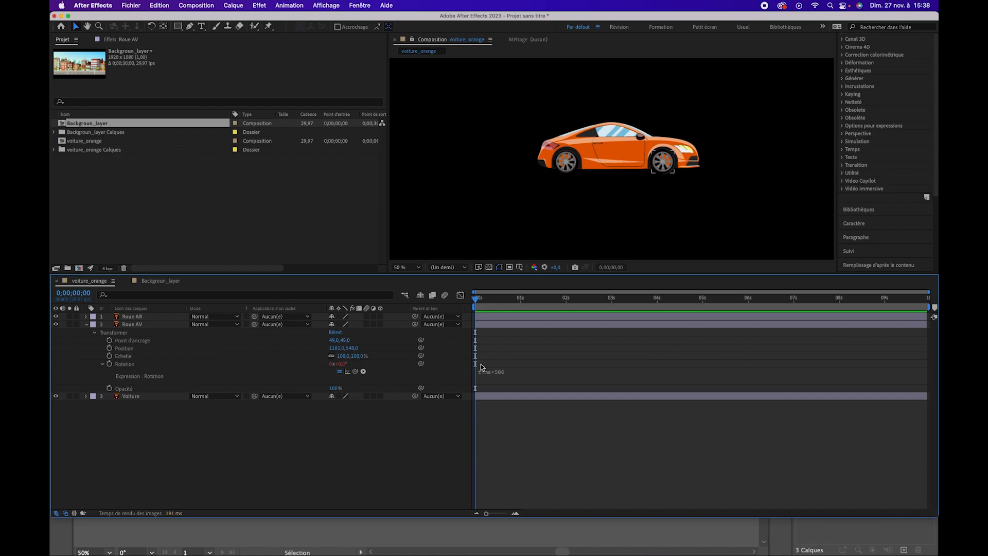
left_click(137, 318)
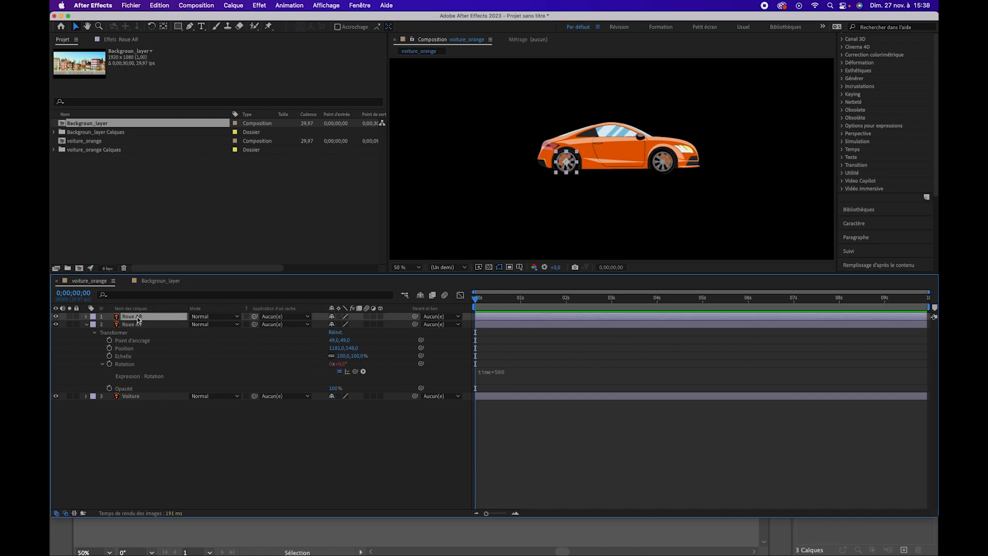
key("r")
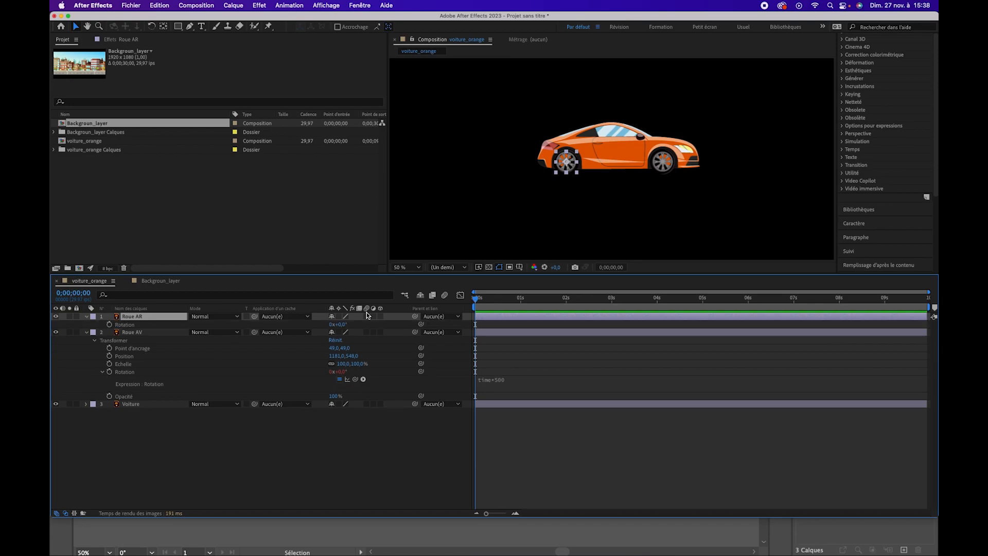
left_click(109, 325, "alt")
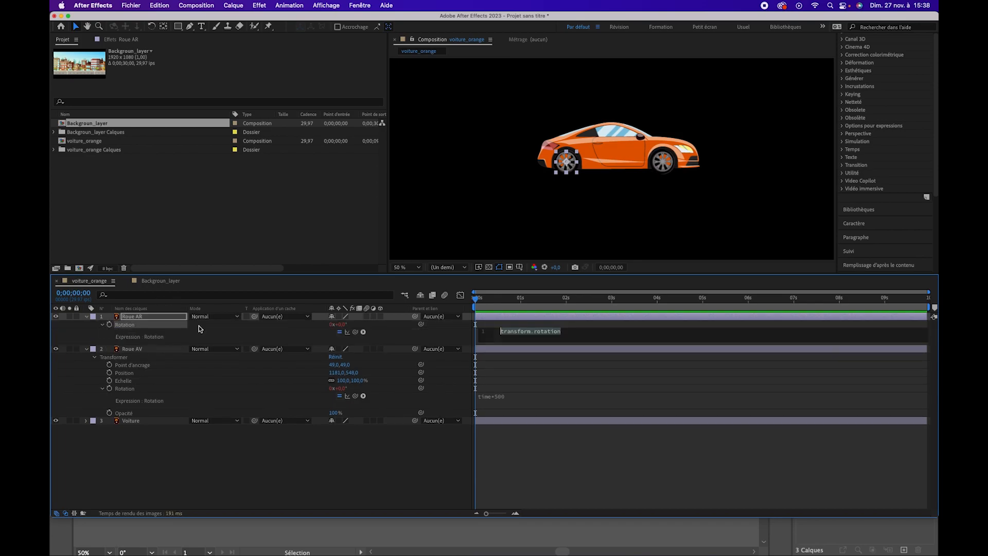
left_click(523, 397)
key("super+c")
left_click(528, 337)
key("super+v")
left_click(541, 480)
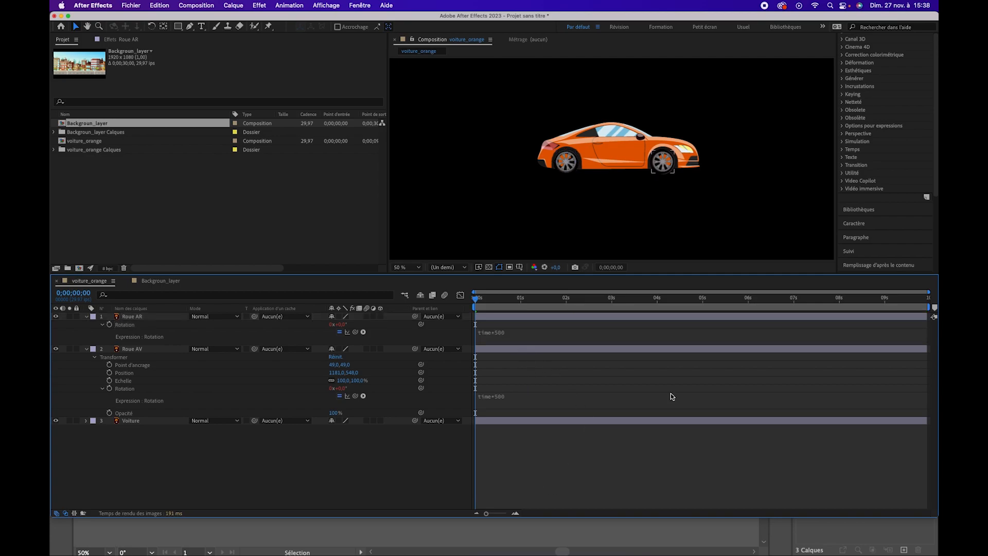
key("space")
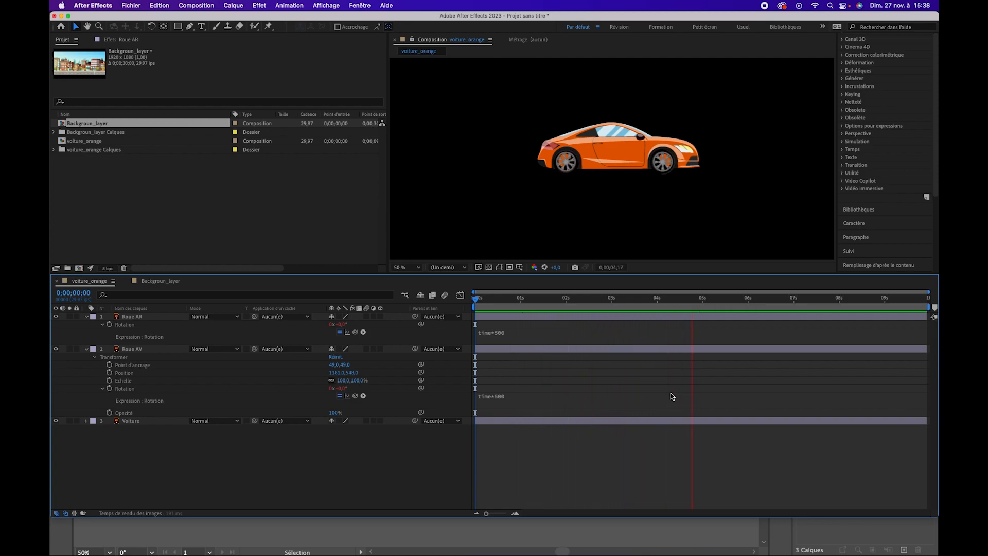
key("space")
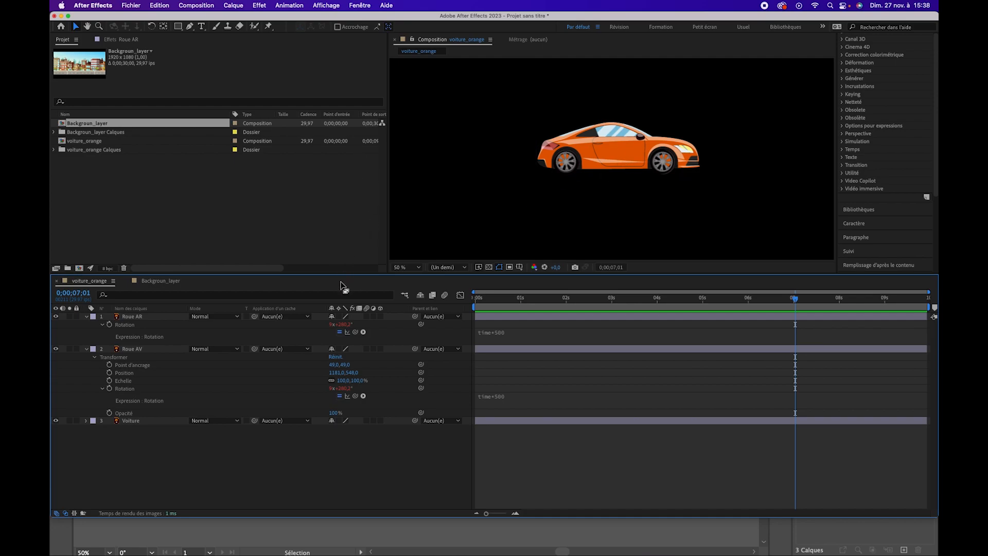
Add the expression wiggle(1,5) to the Voiture layer's Position and preview the car body's shake from the start
left_click(134, 421)
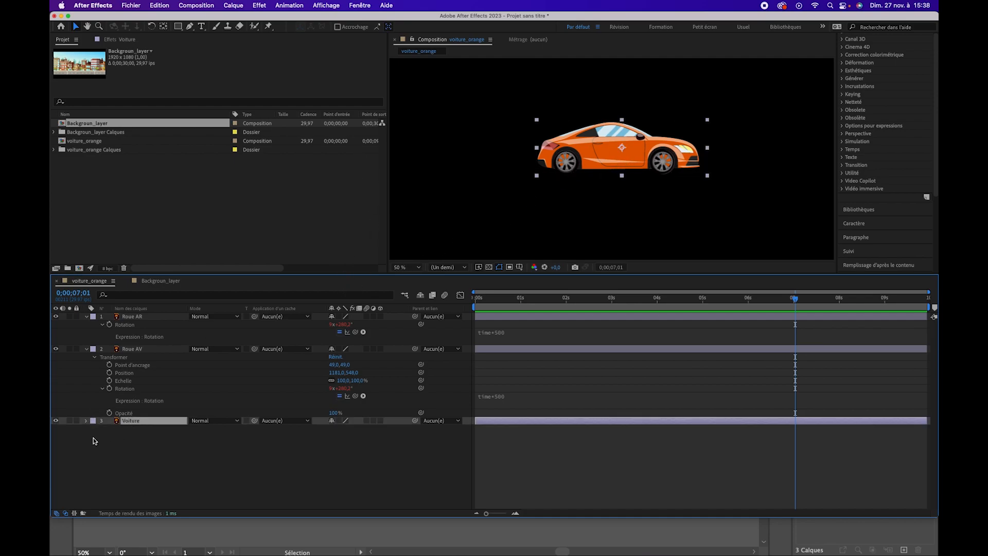
key("p")
left_click_drag(528, 297, 474, 298)
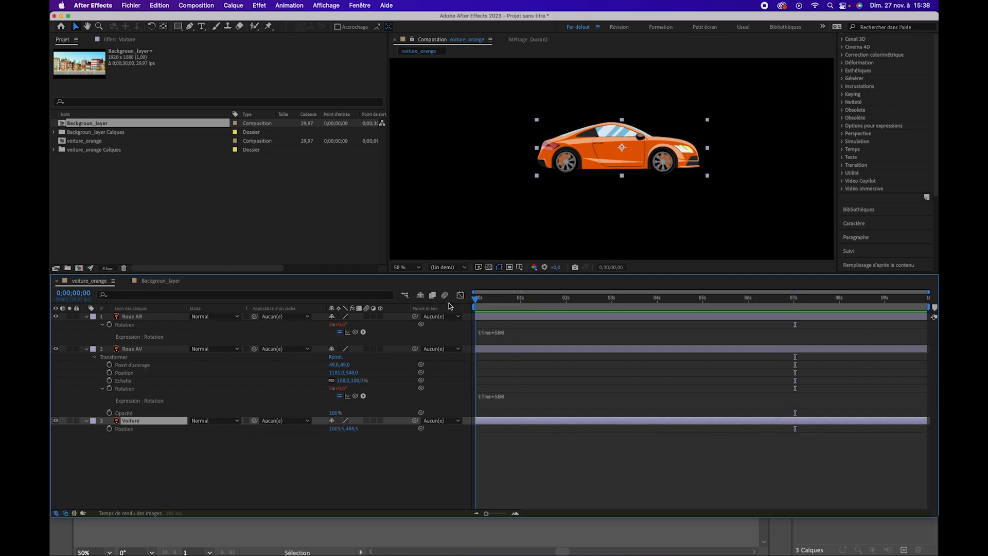
left_click(109, 429, "alt")
type("w")
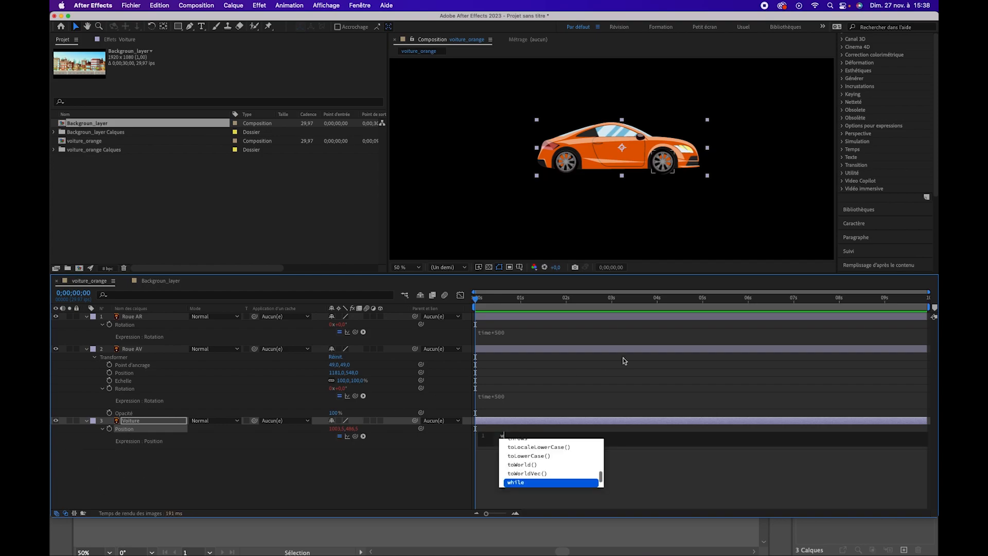
type("ig")
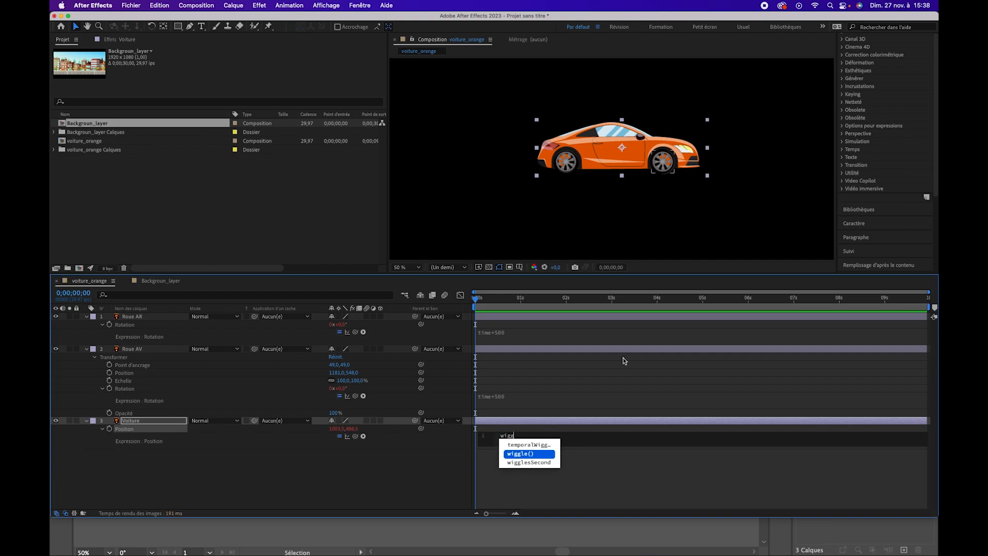
type("g")
key("Return")
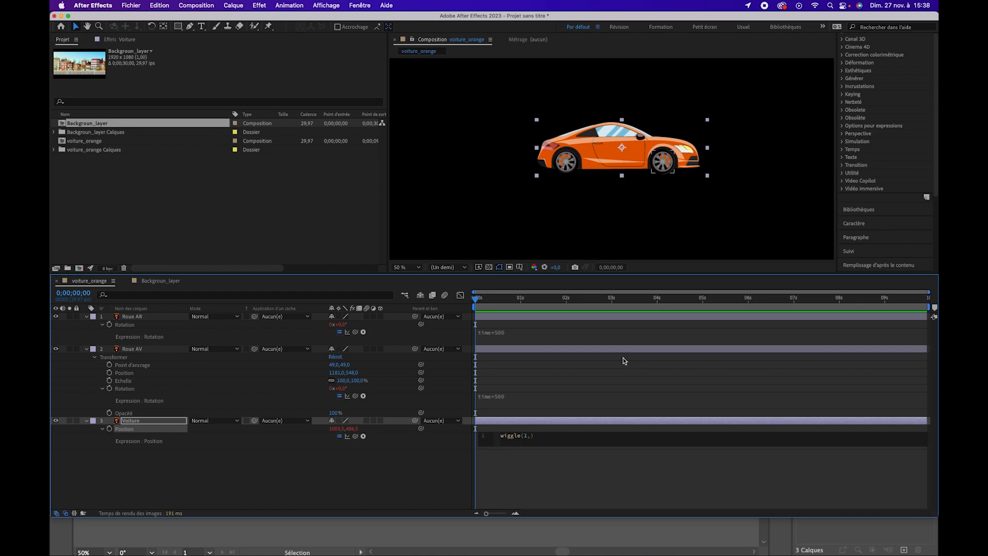
left_click(589, 469)
key("space")
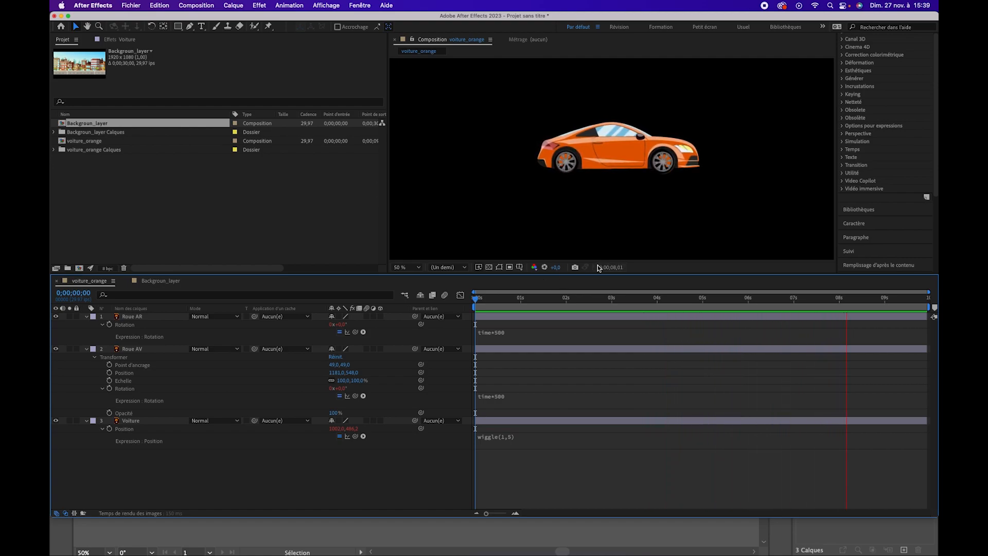
key("space")
Change the Voiture Position expression to wiggle(0.5,5) and preview the slower body movement
left_click(507, 438)
left_click(529, 438)
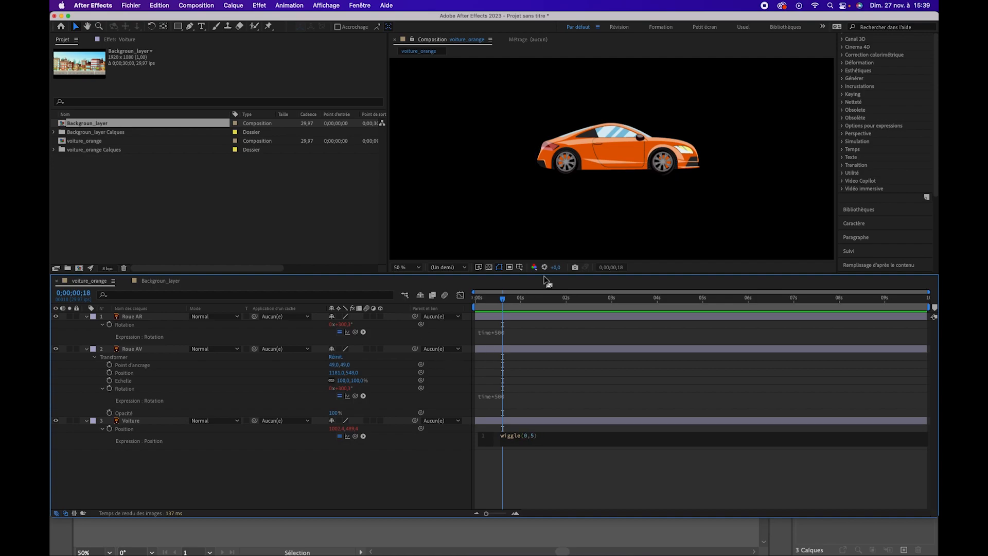
type("0.5")
left_click(591, 456)
key("space")
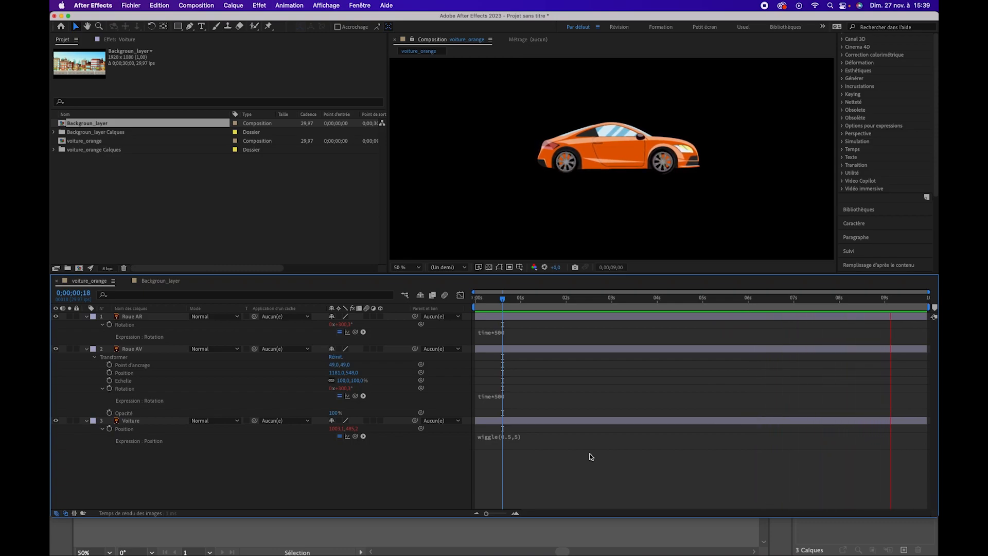
key("space")
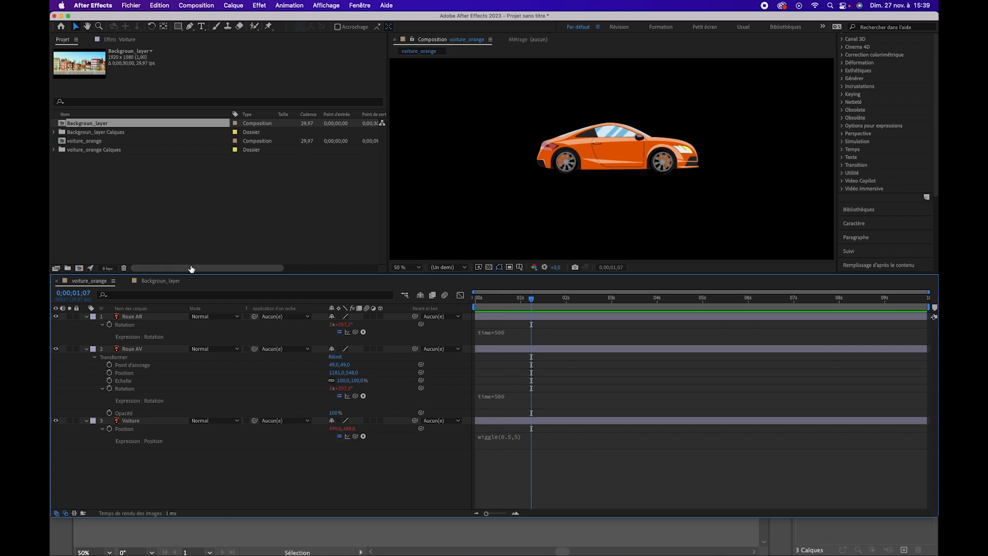
Collapse the Roue AV and Roue AR layer properties and return the current time to 0;00;00;00
left_click(86, 348)
left_click(90, 317)
left_click_drag(525, 297, 430, 303)
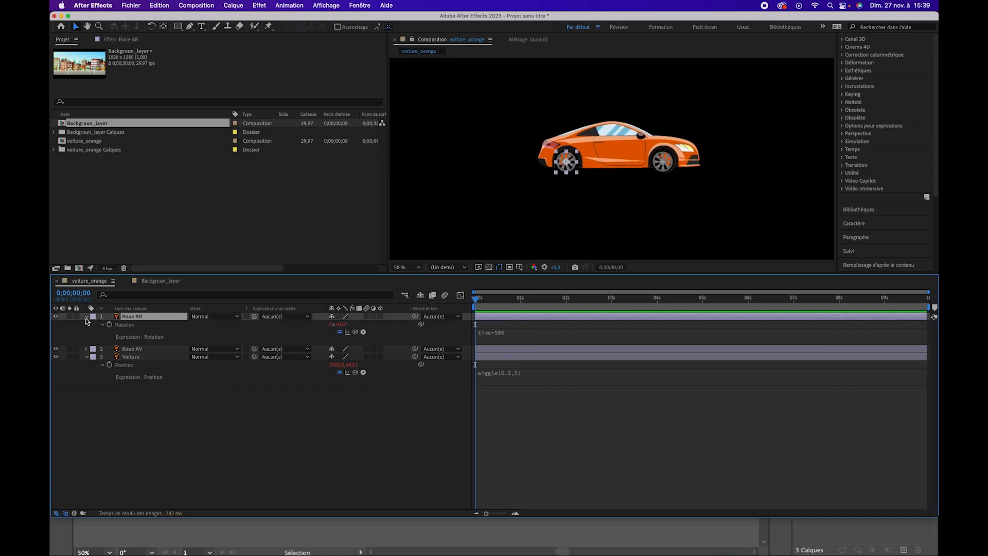
left_click(86, 317)
left_click(144, 343)
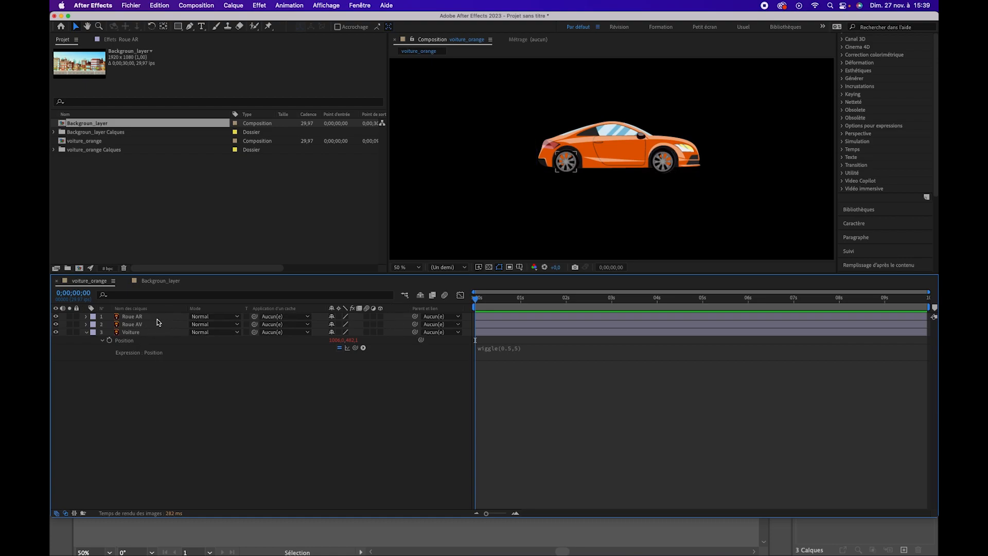
Parent the Roue AV and Roue AR wheel layers to the Voiture layer
left_click(158, 318)
left_click(159, 324, "shift")
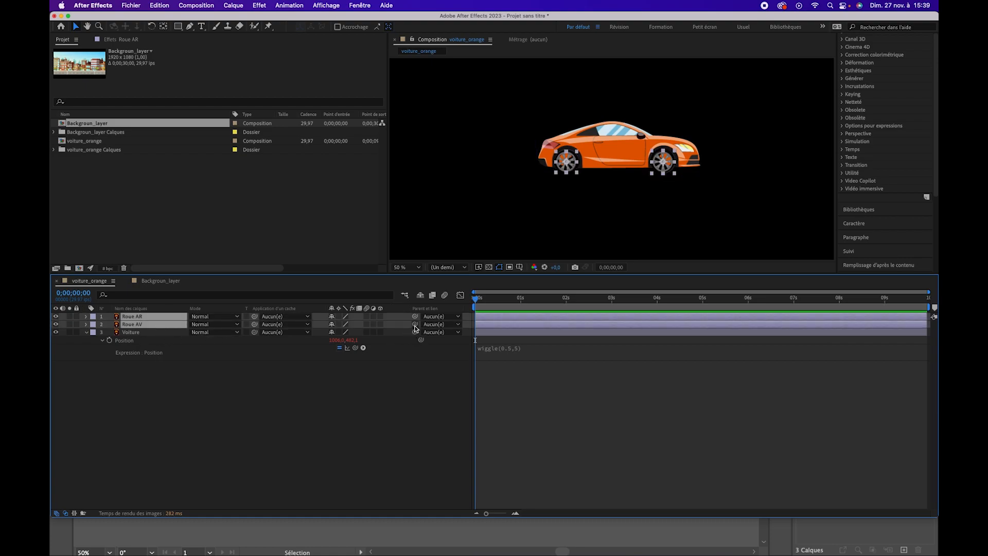
left_click(280, 381)
left_click(155, 324)
left_click_drag(415, 325, 149, 340)
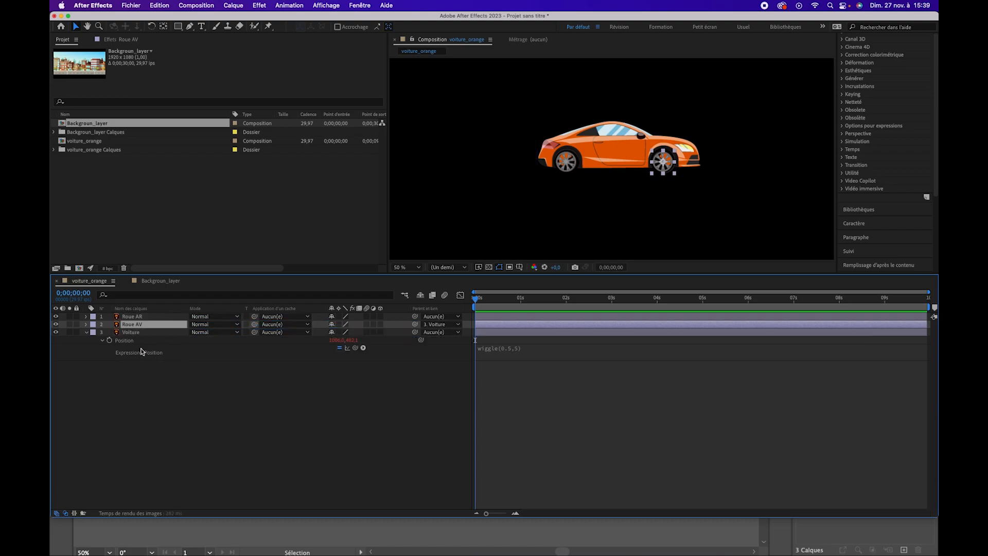
left_click(445, 317)
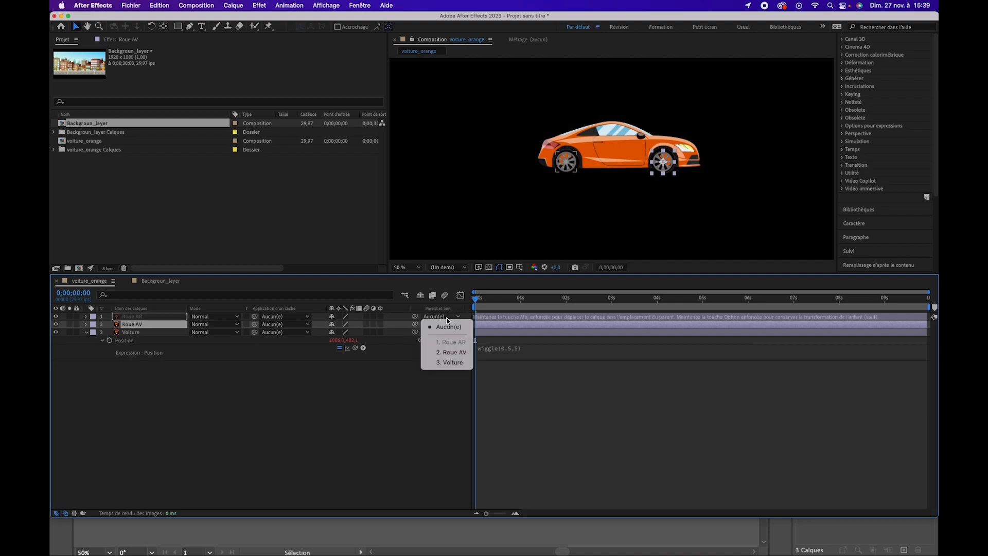
left_click(450, 362)
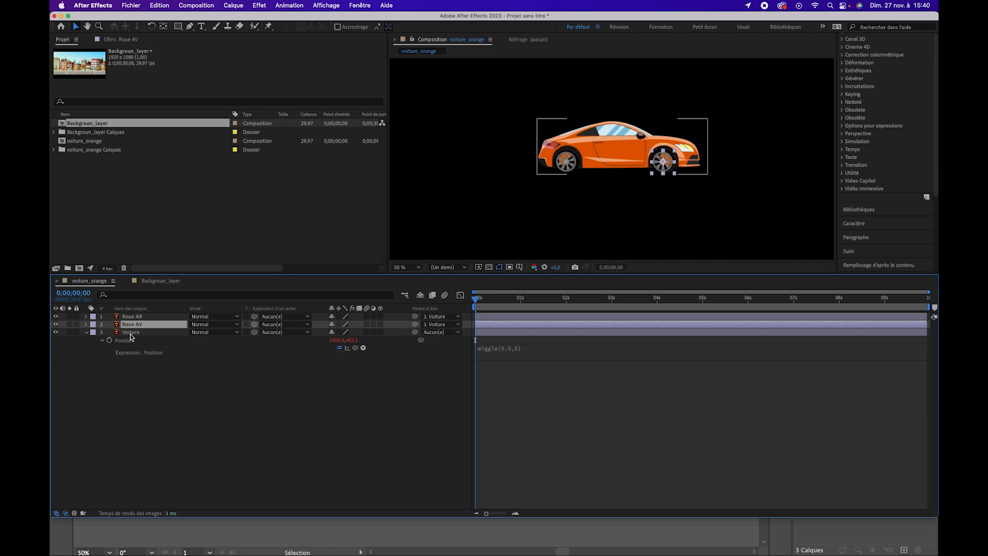
Preview the car animation with its parented wheels, first at the current magnification and again at 100 %
key("space")
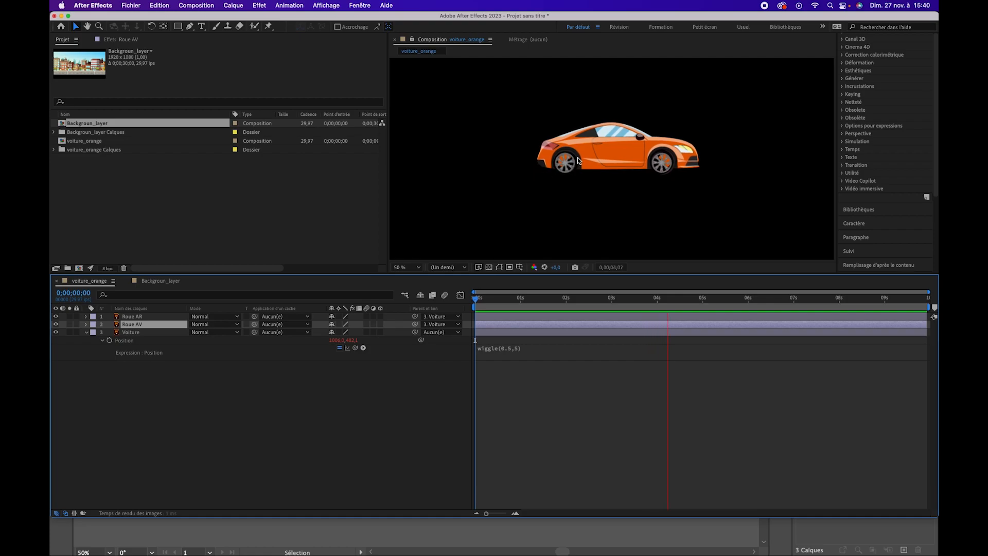
key("space")
left_click(417, 268)
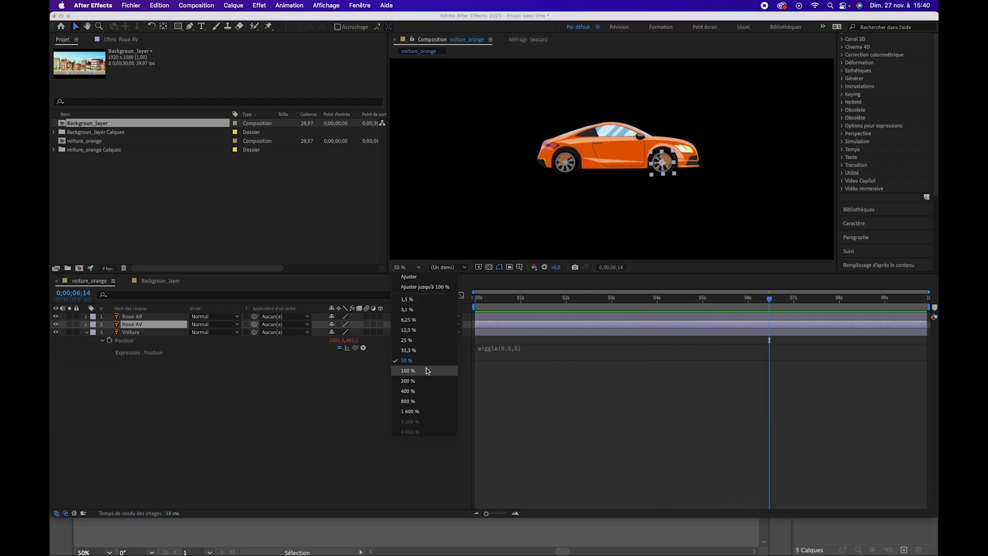
left_click(427, 370)
key("space")
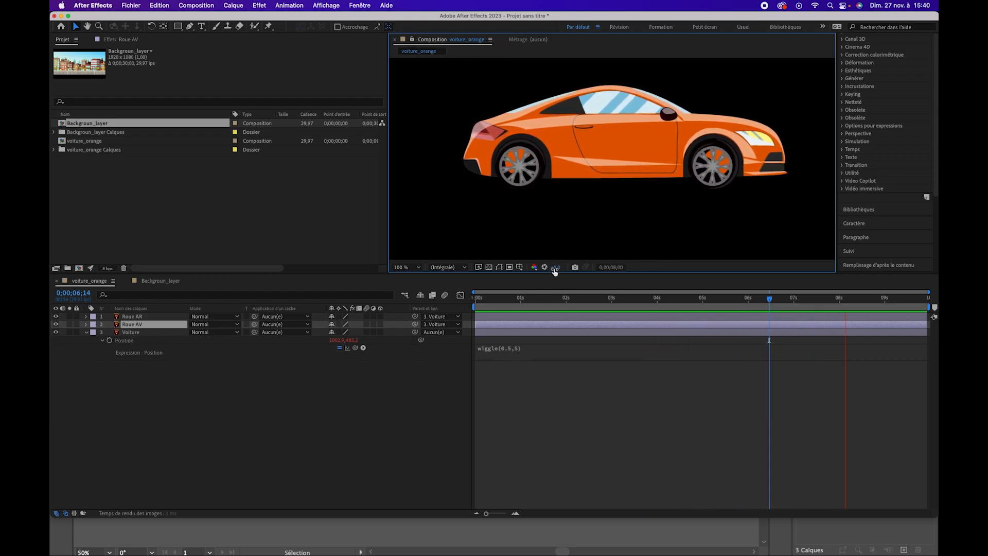
key("space")
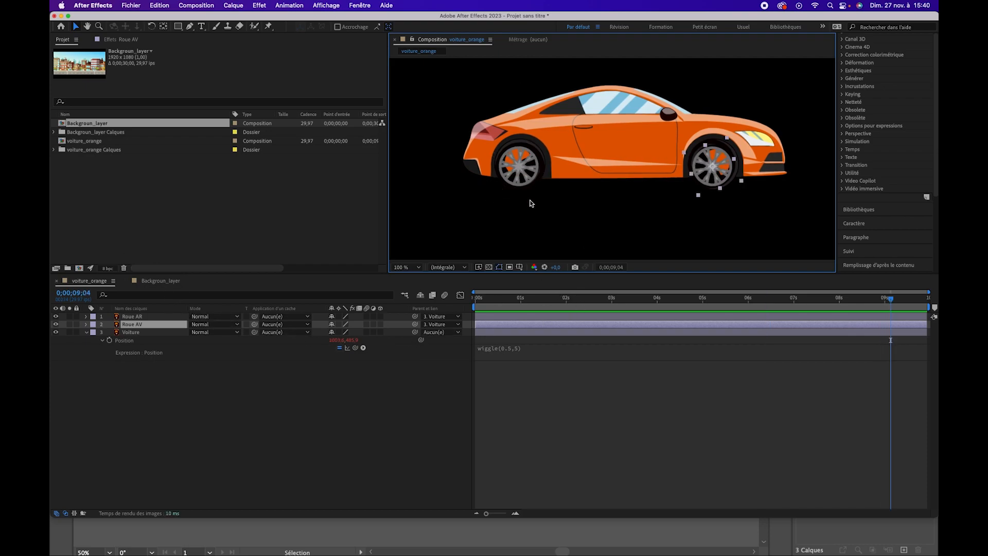
Switch to the Backgroun_layer composition and enlarge the composition viewer by shrinking the timeline's height
left_click(168, 282)
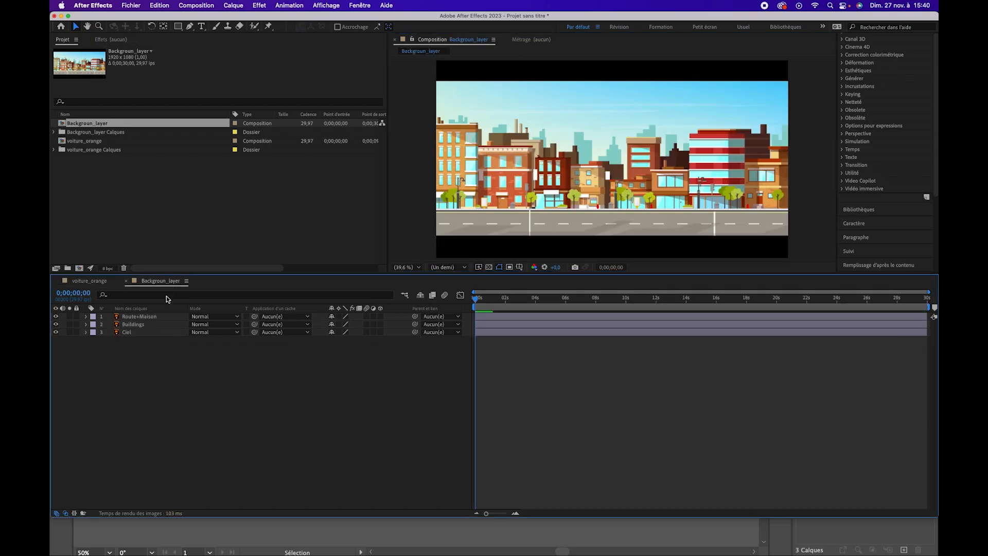
left_click_drag(477, 299, 317, 337)
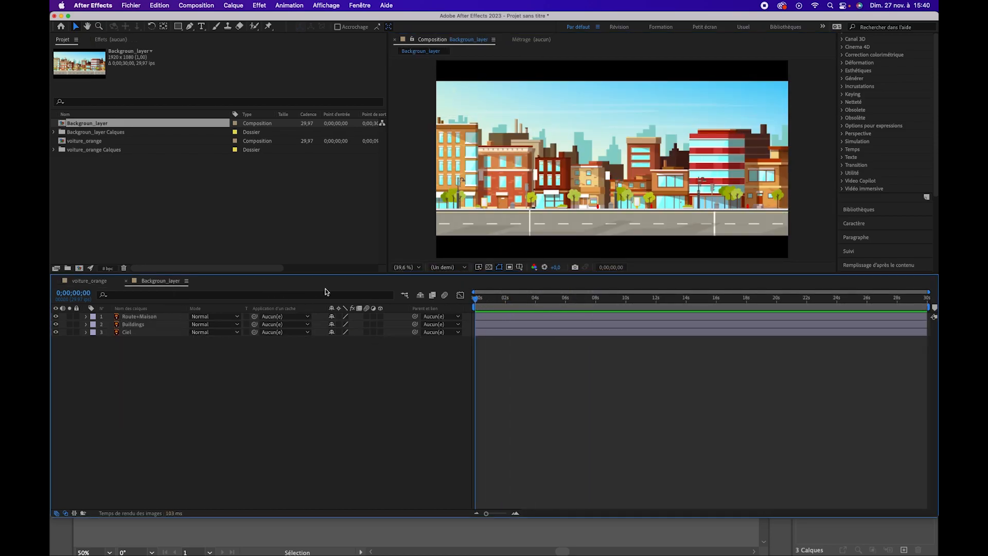
left_click_drag(323, 274, 314, 335)
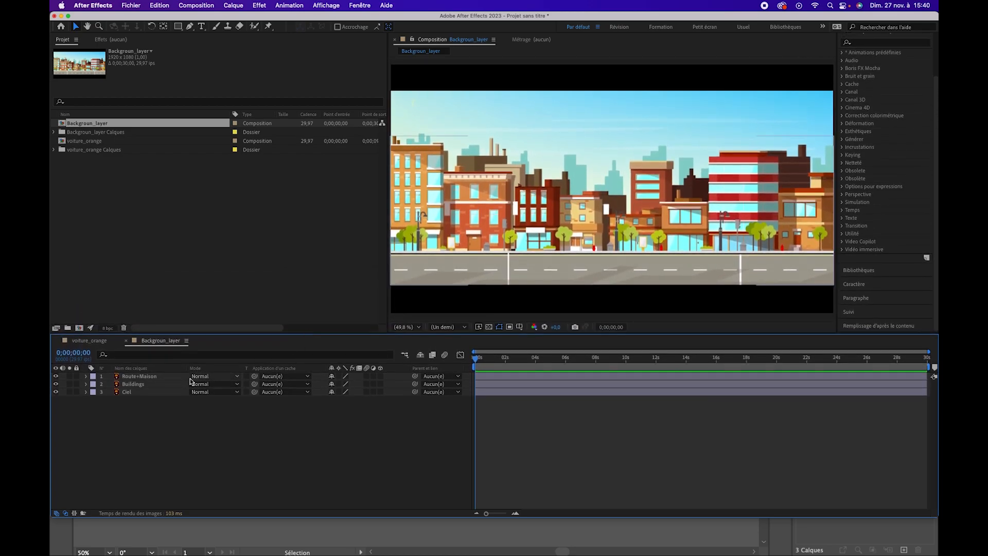
Hide the Buildings and Route+Maison layers and select the Ciel layer
left_click(56, 384)
left_click(56, 376)
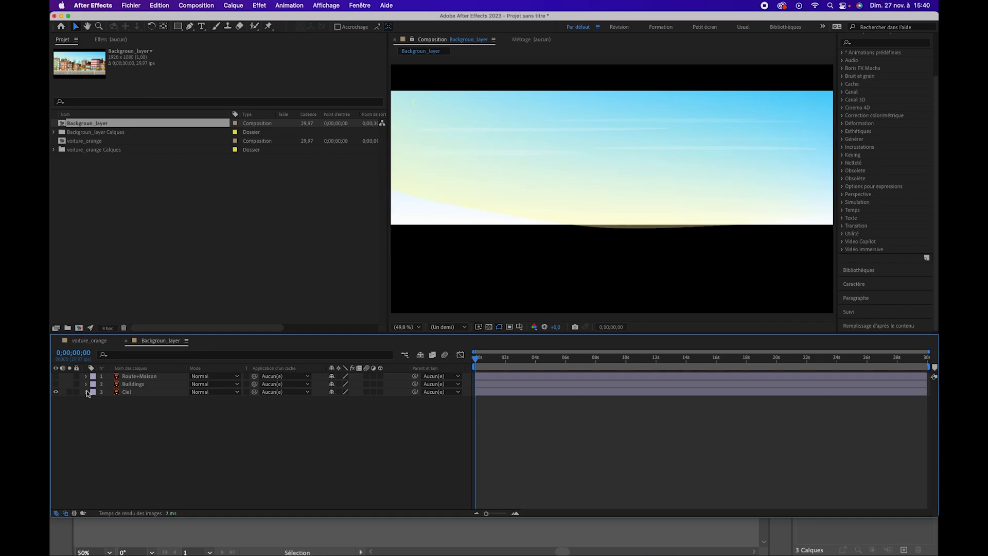
left_click(137, 392)
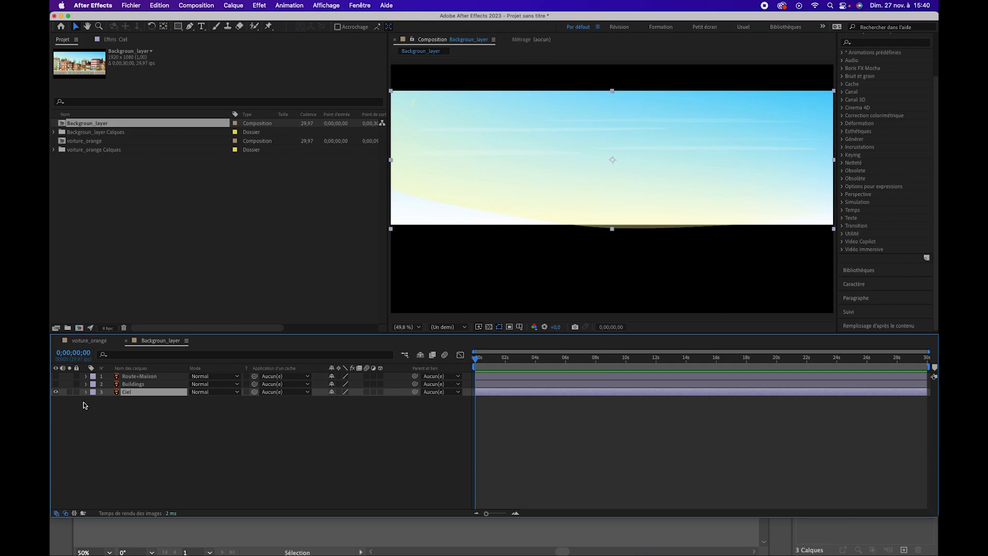
left_click_drag(387, 162, 388, 162)
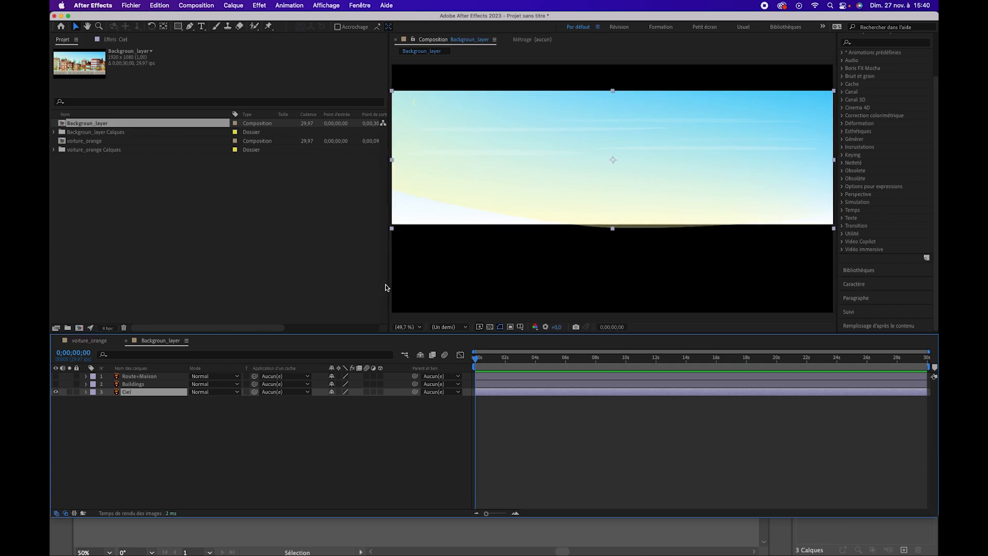
Stretch the Ciel layer horizontally past both sides of the frame and keyframe its Position at the start with X at 1059.2
left_click_drag(389, 285, 296, 285)
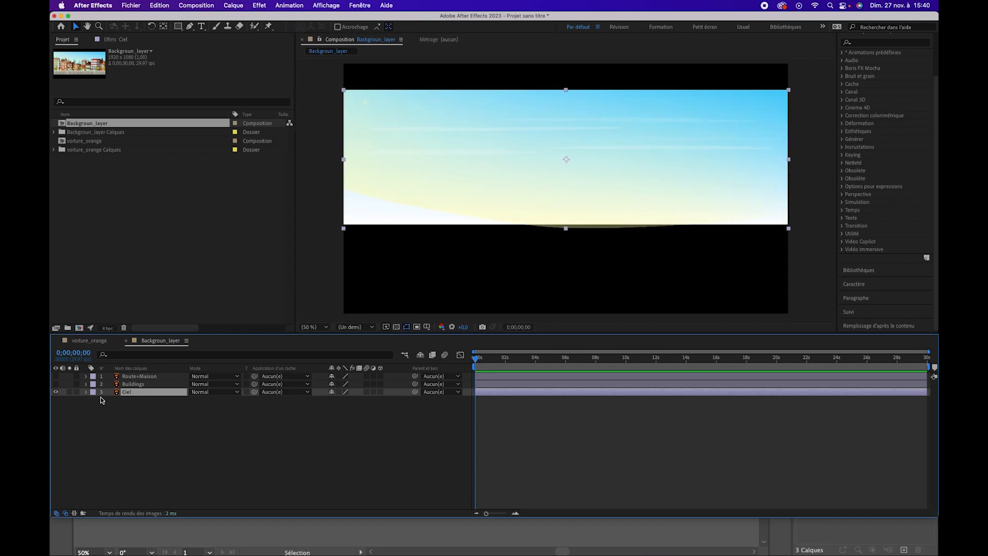
left_click_drag(344, 161, 319, 160)
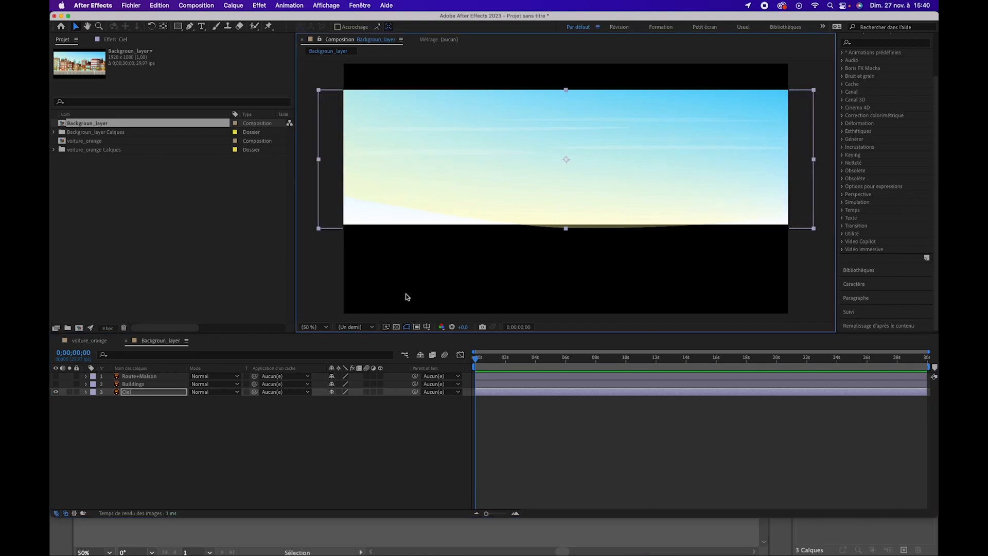
key("p")
left_click(110, 399)
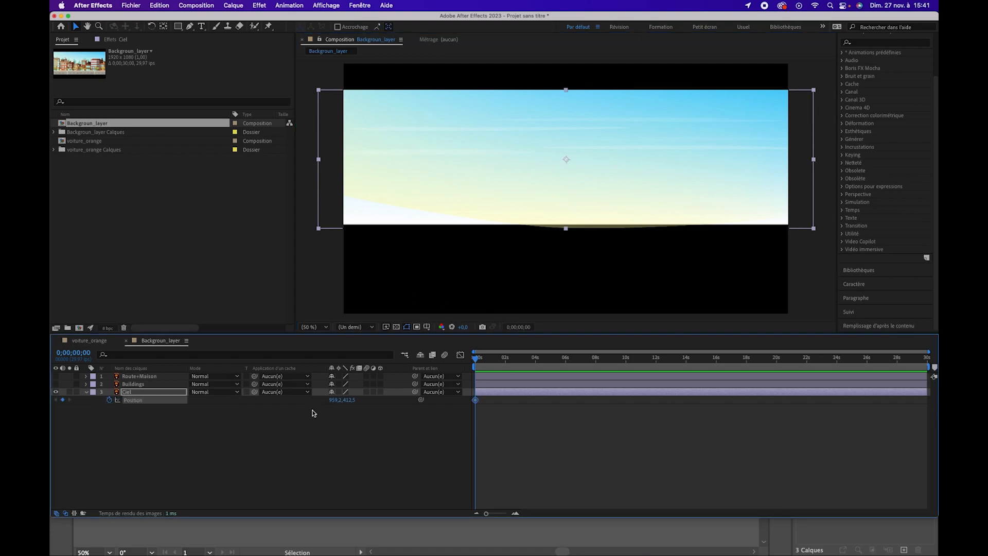
left_click_drag(335, 399, 381, 400)
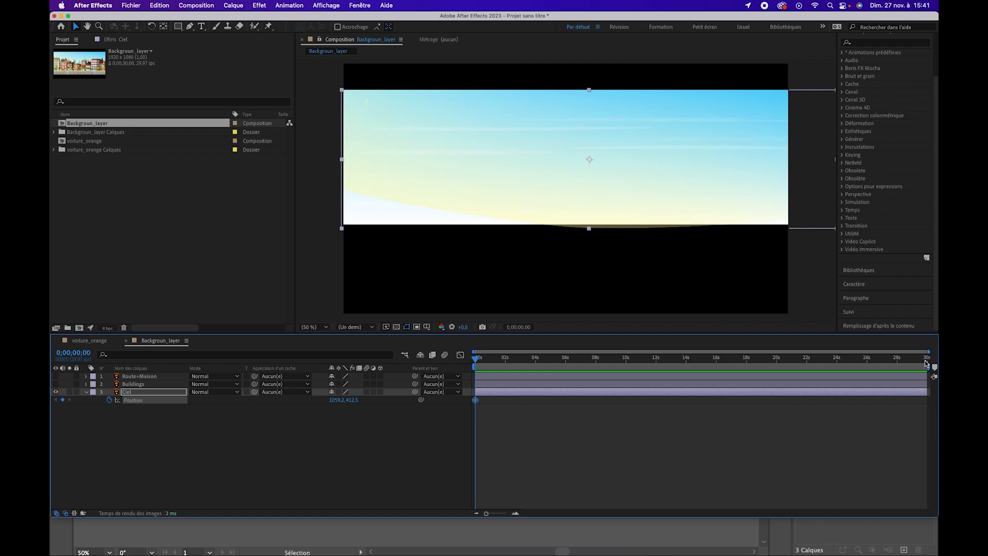
End the work area at 0;00;09;29 and trim the composition to the work area
left_click_drag(748, 360, 626, 357)
left_click_drag(626, 371, 625, 370)
key("n")
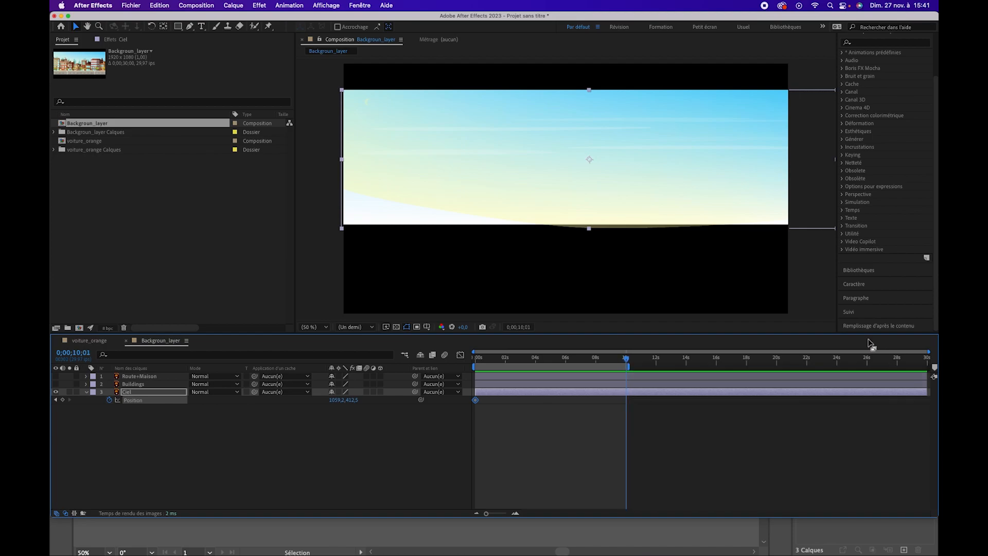
right_click(623, 368)
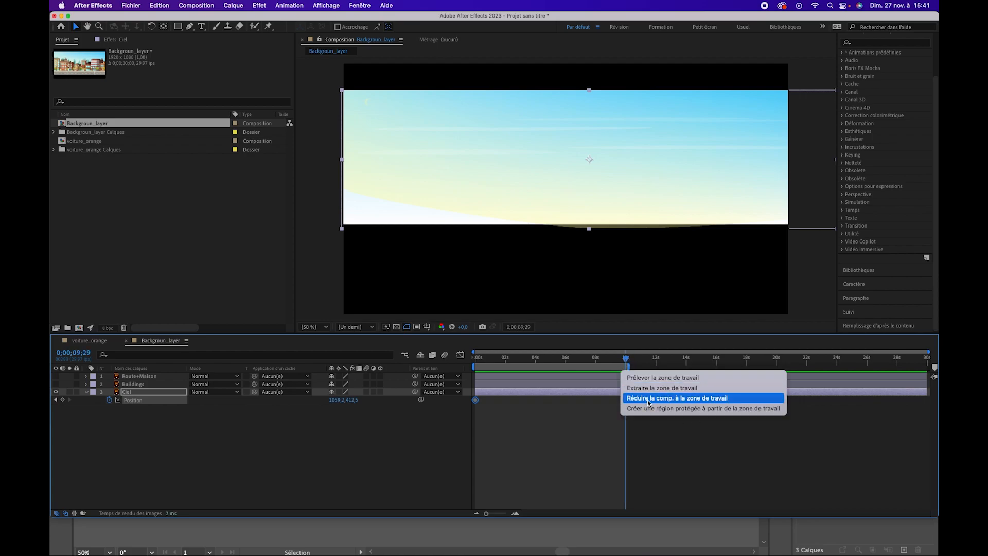
left_click(648, 399)
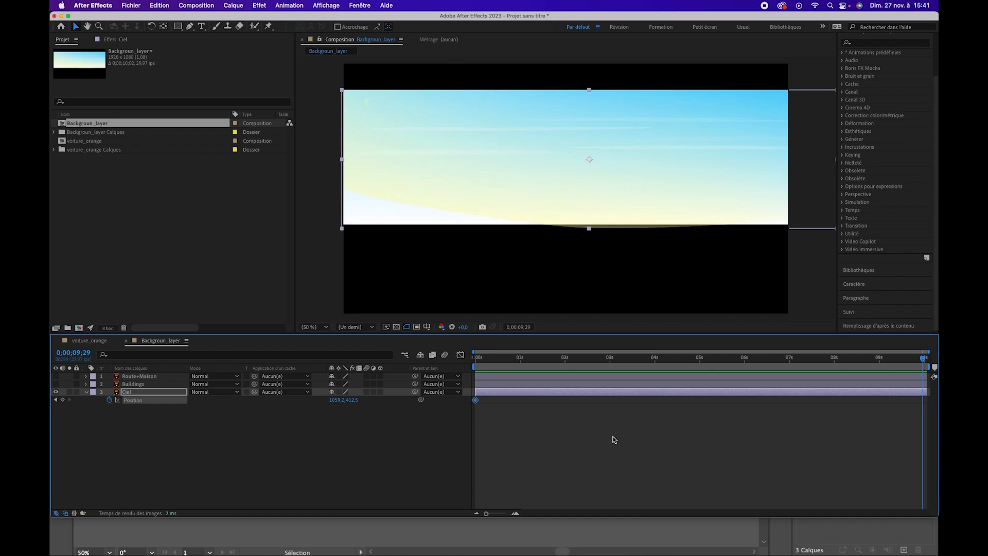
Add a second Position keyframe to Ciel at 0;00;09;29 with X at 920.2 and return to the start of the timeline
left_click(62, 400)
left_click_drag(310, 401, 265, 403)
left_click_drag(503, 359, 377, 377)
left_click(110, 425)
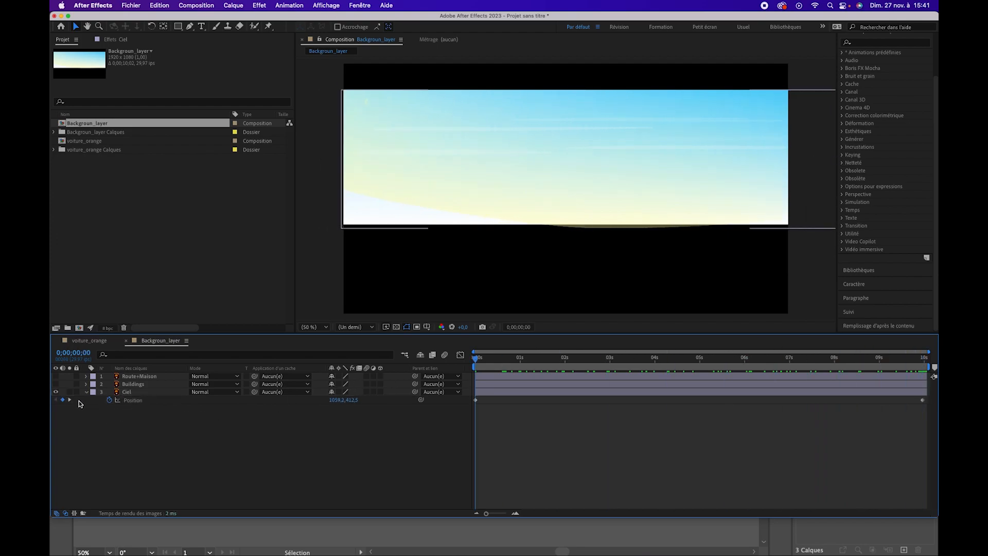
Make the Buildings layer visible again and reveal its Position property
left_click(139, 384)
left_click(55, 384)
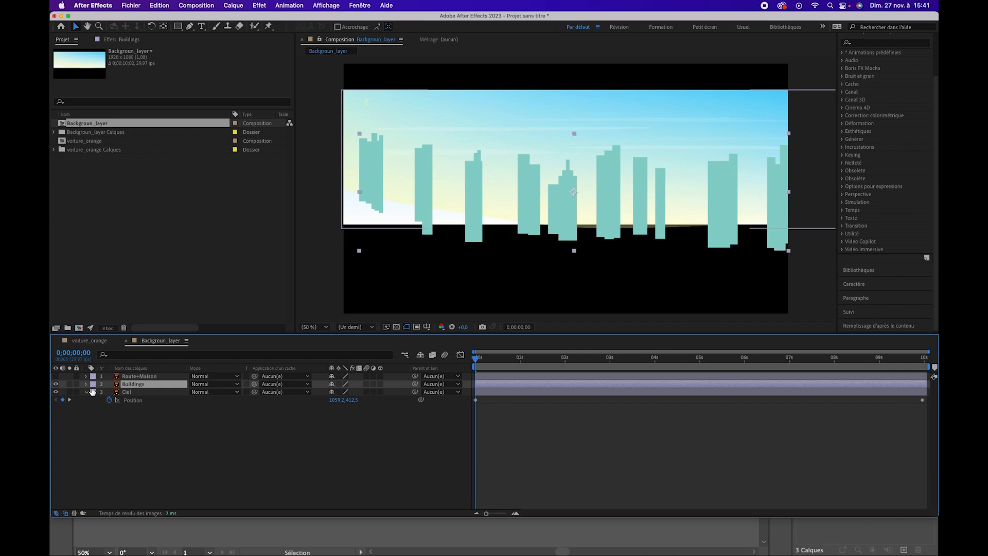
left_click(86, 384)
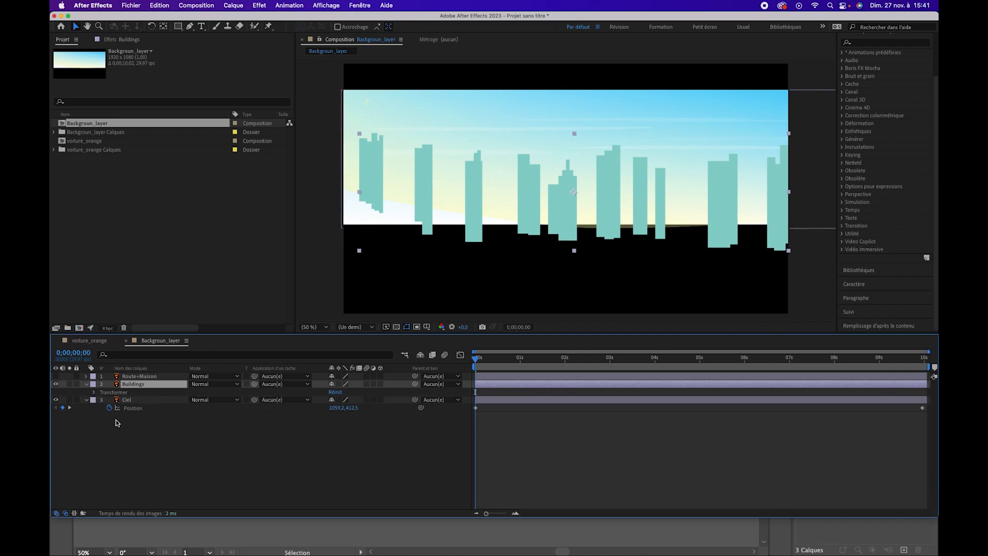
key("p")
mouse_move(334, 394)
left_mouse_down()
mouse_move(303, 391)
mouse_move(337, 391)
mouse_move(316, 388)
left_mouse_up()
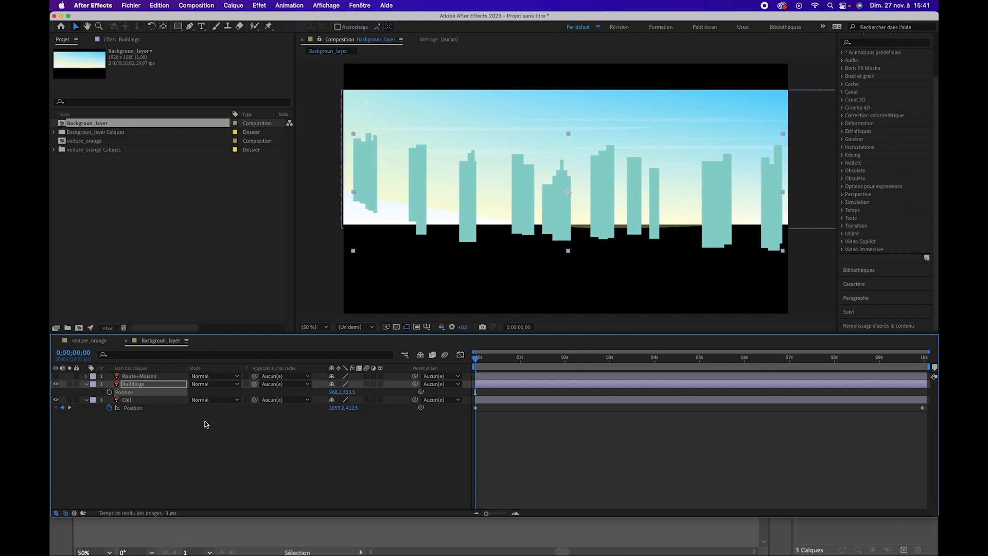
key("super+z")
left_click(160, 442)
Duplicate the Buildings layer and move the copy past the right edge of the frame by setting its Position X to 2843.1
left_click(142, 386)
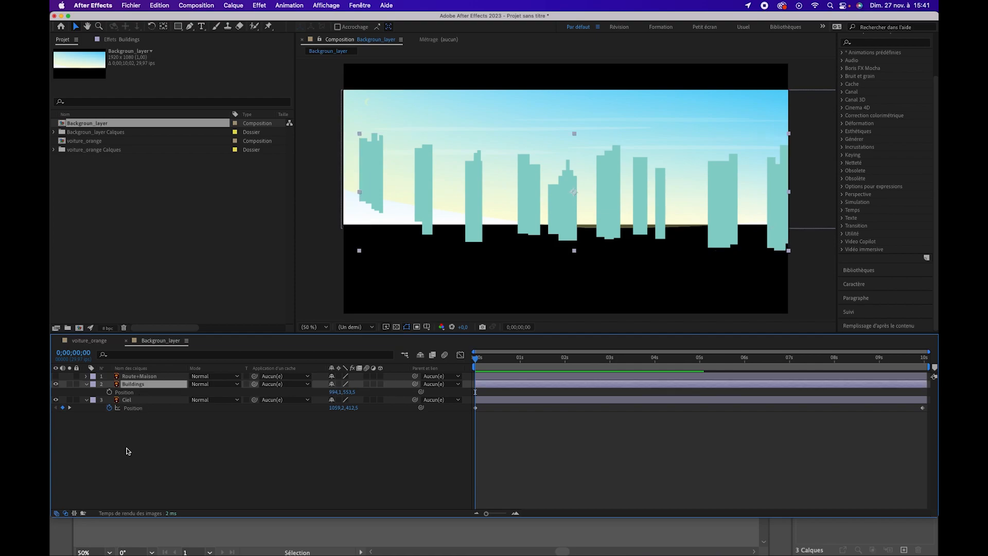
key("super+d")
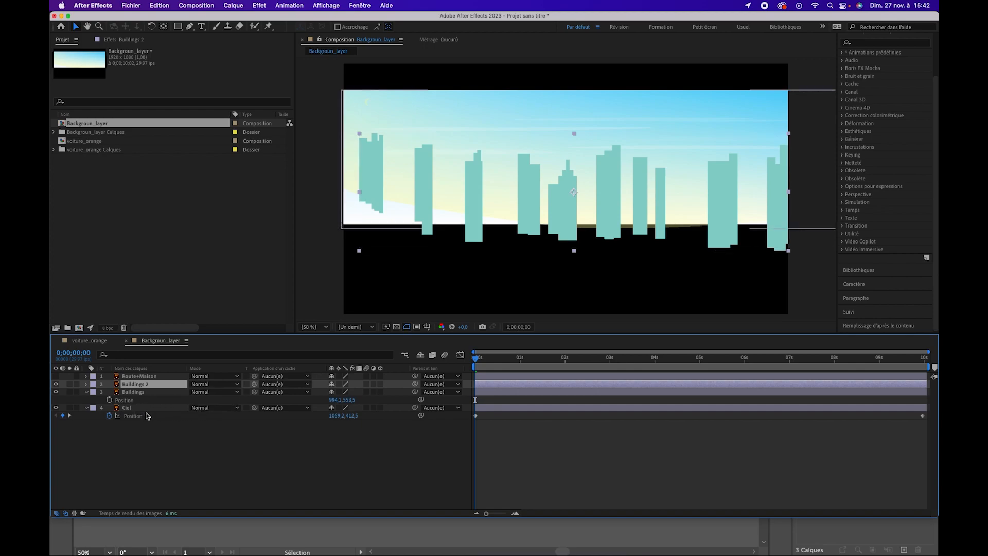
key("p")
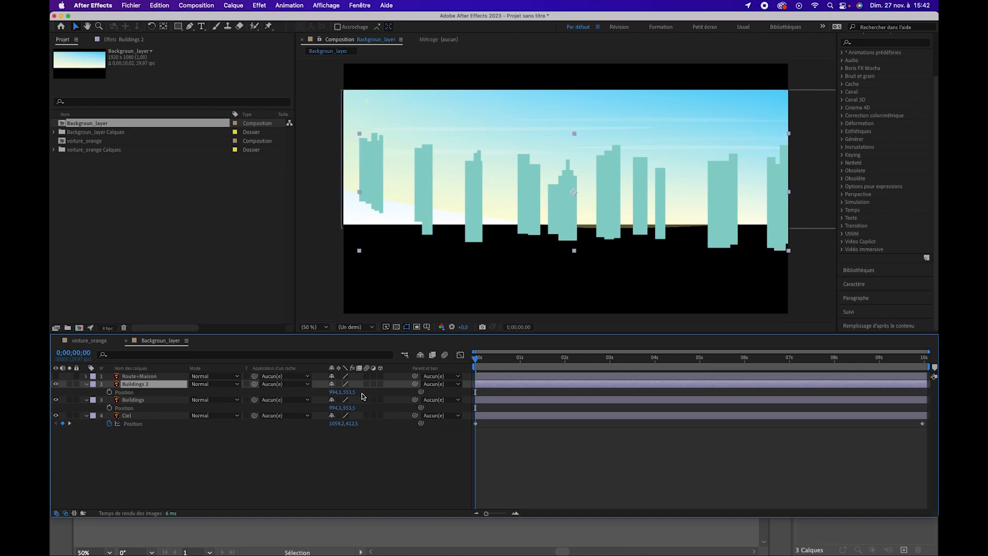
left_click_drag(334, 393, 937, 403)
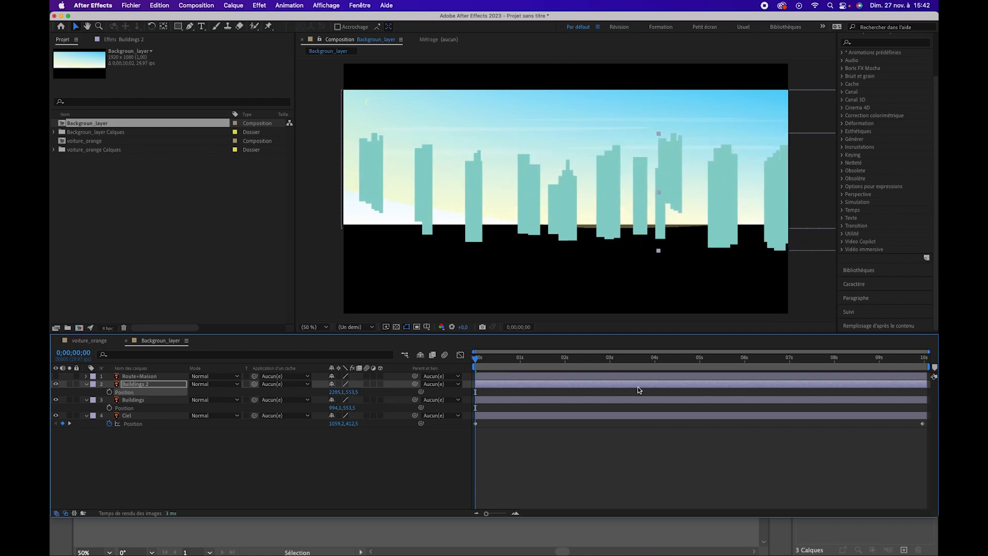
left_click_drag(343, 392, 598, 396)
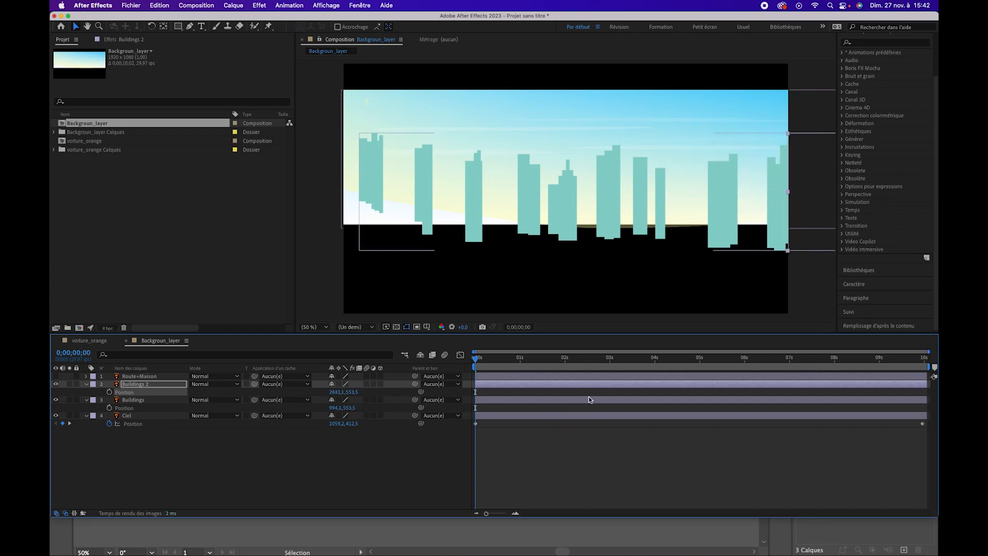
Parent the Buildings 2 layer to the Buildings layer
left_click(268, 484)
left_click(152, 385)
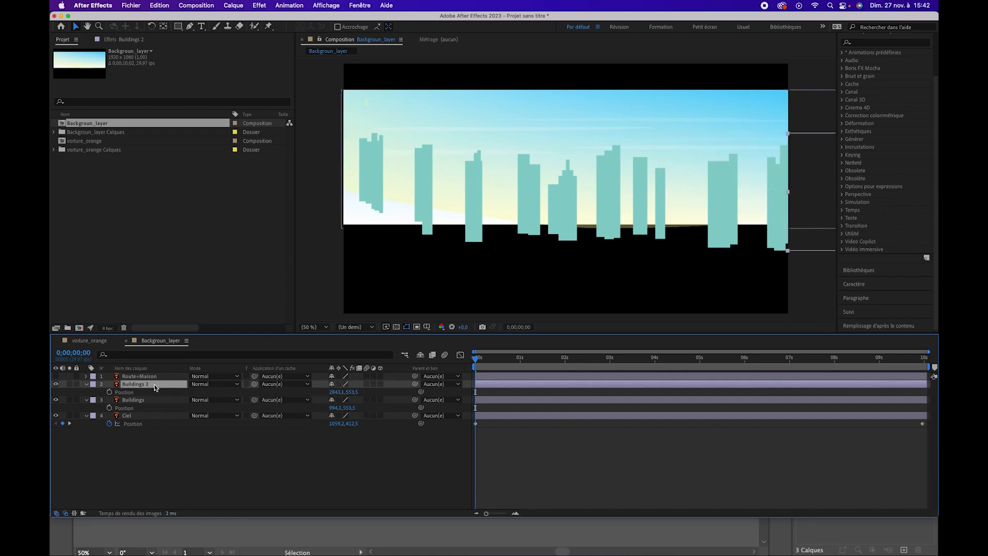
left_click_drag(414, 384, 162, 403)
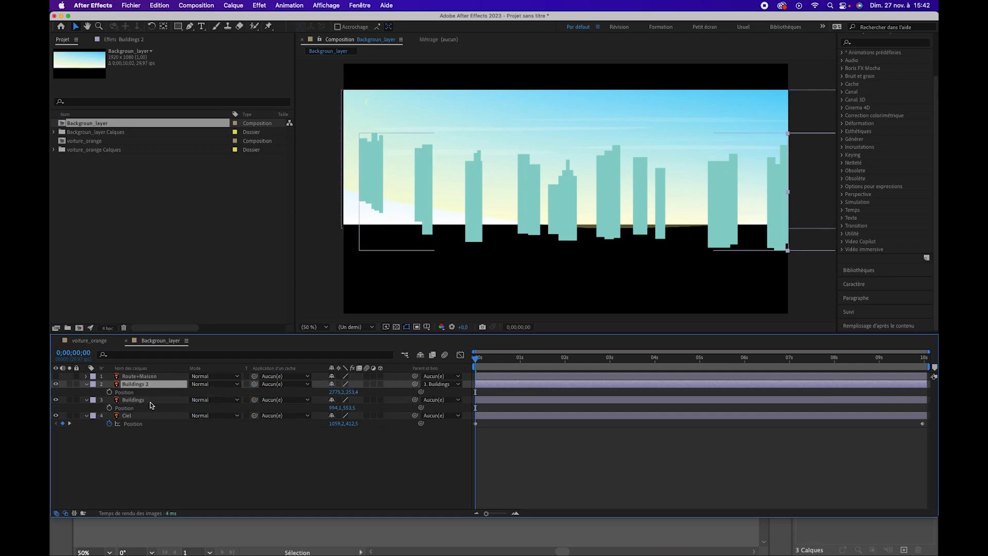
left_click(126, 407)
left_click_drag(341, 407, 219, 409)
key("super+z")
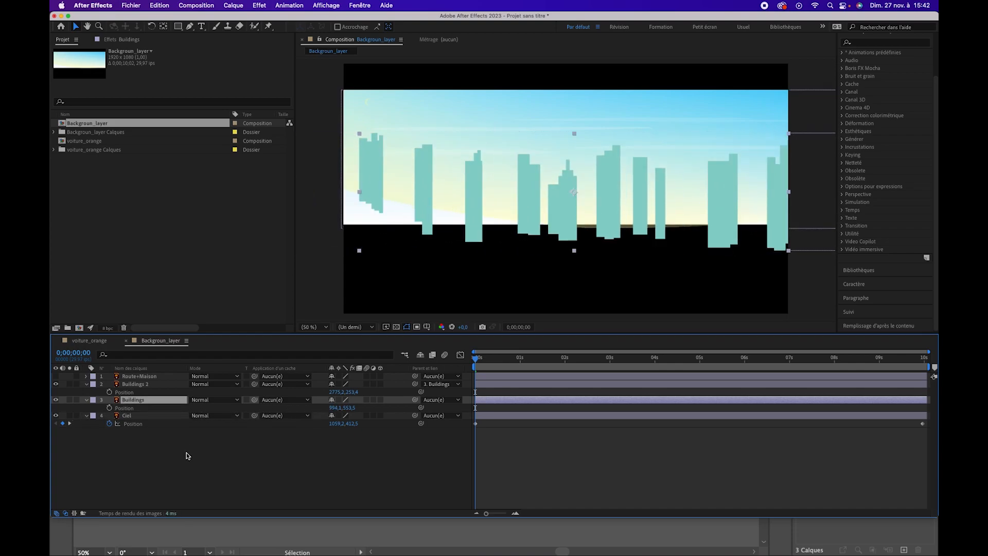
Keyframe the Buildings layer's Position at the start with X at 994.1 and at 0;00;10;01 with X at 17.1
left_click(109, 407)
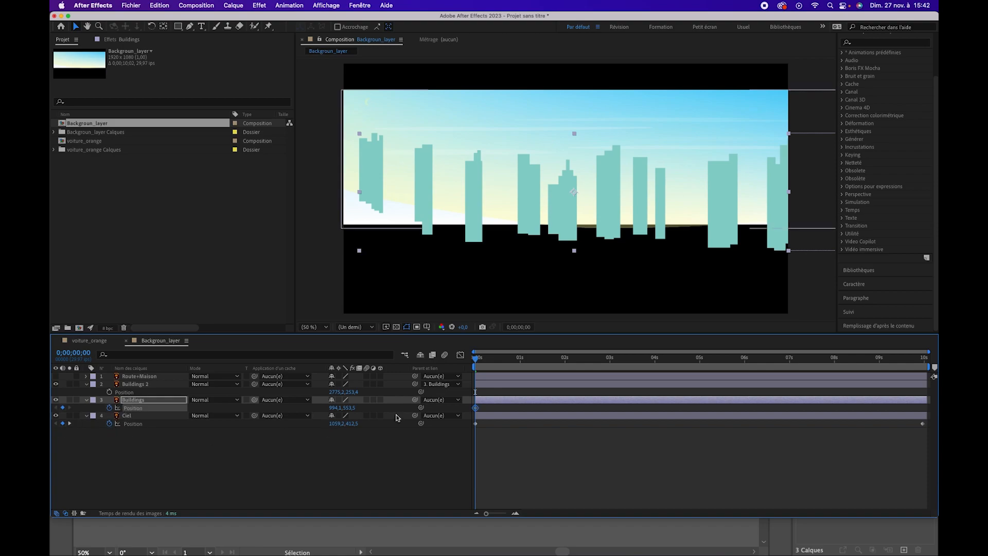
left_click_drag(478, 366, 926, 359)
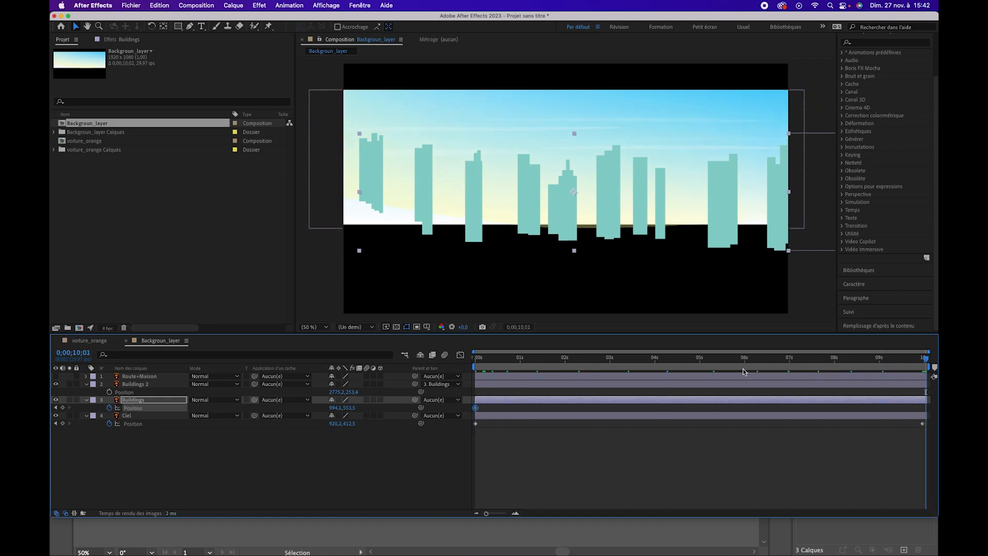
left_click_drag(335, 408, 158, 422)
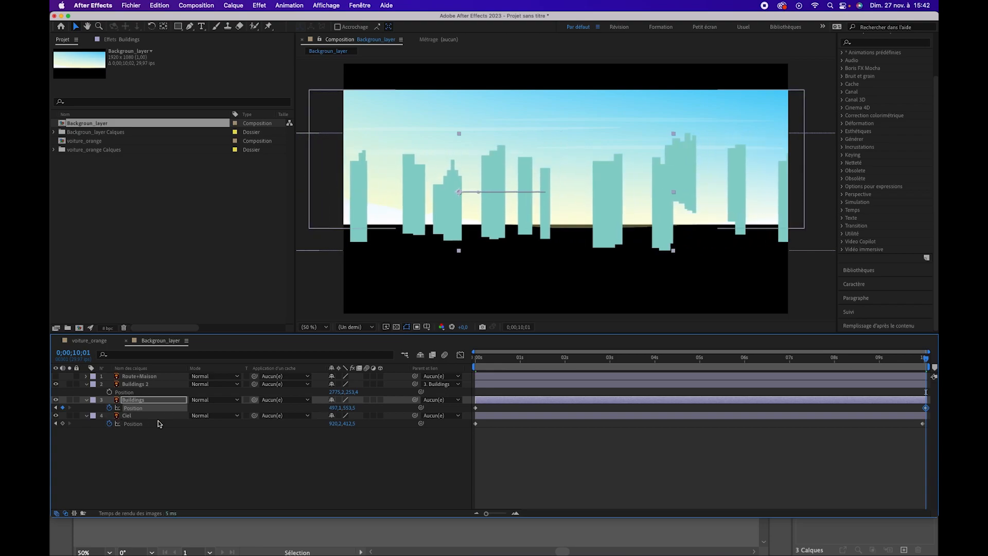
left_click_drag(339, 408, 123, 425)
Preview the moving buildings, and preview the background again with the Route+Maison layer made visible
key("space")
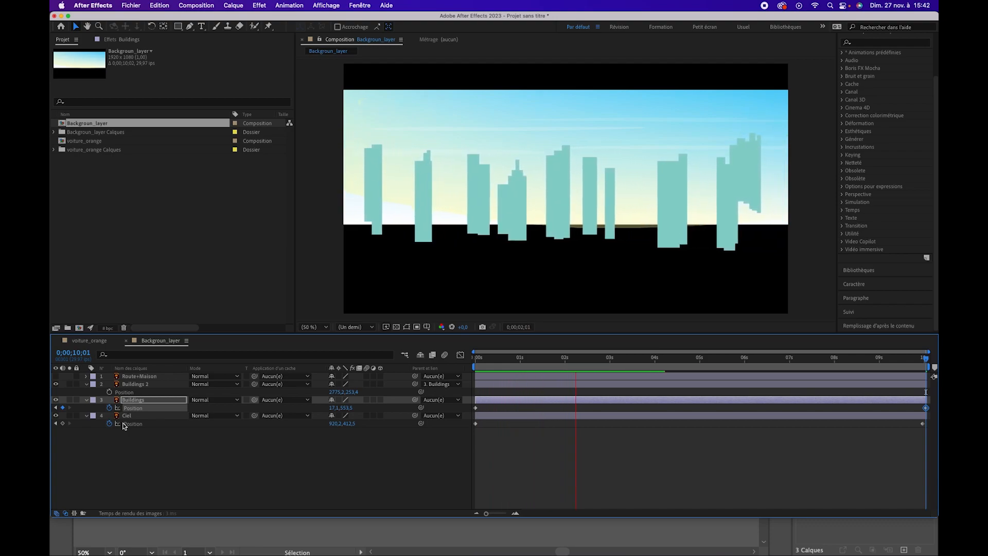
key("space")
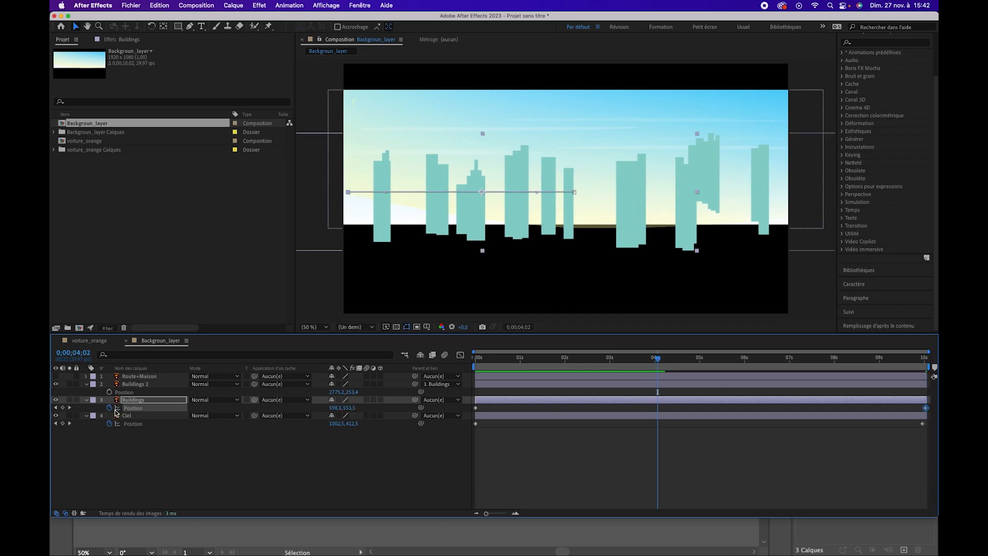
left_click_drag(55, 376, 55, 383)
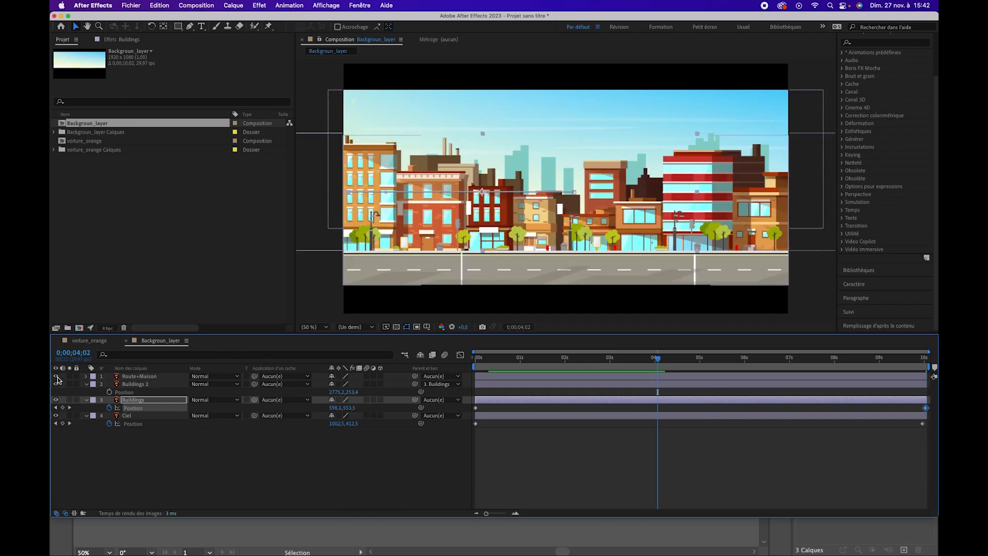
key("space")
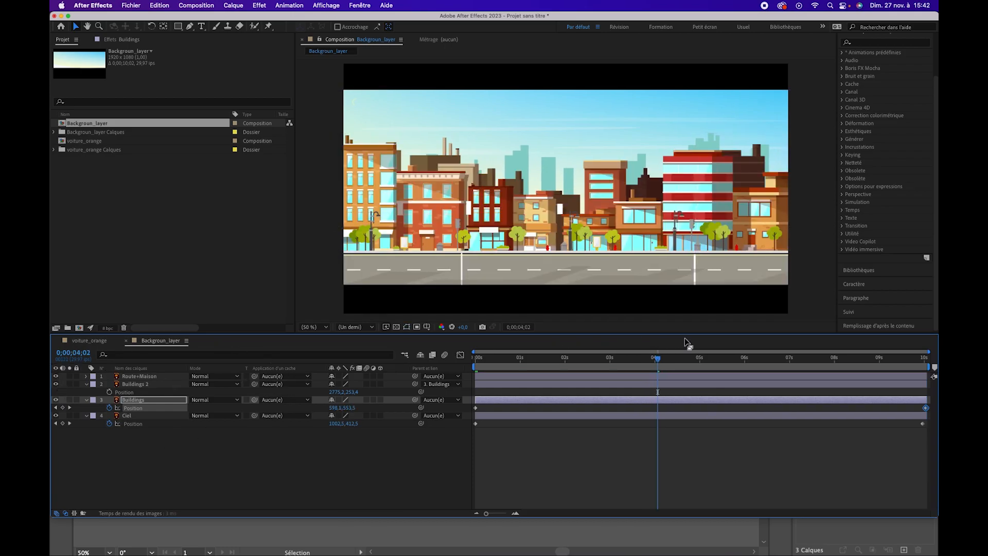
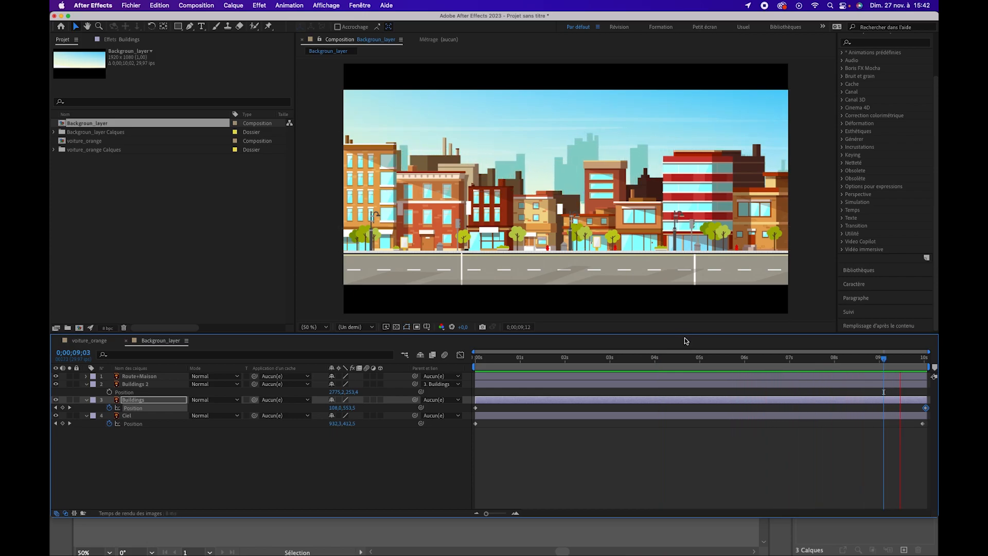
Stop the background preview and collapse the properties of the Buildings 2 and Buildings layers
key("space")
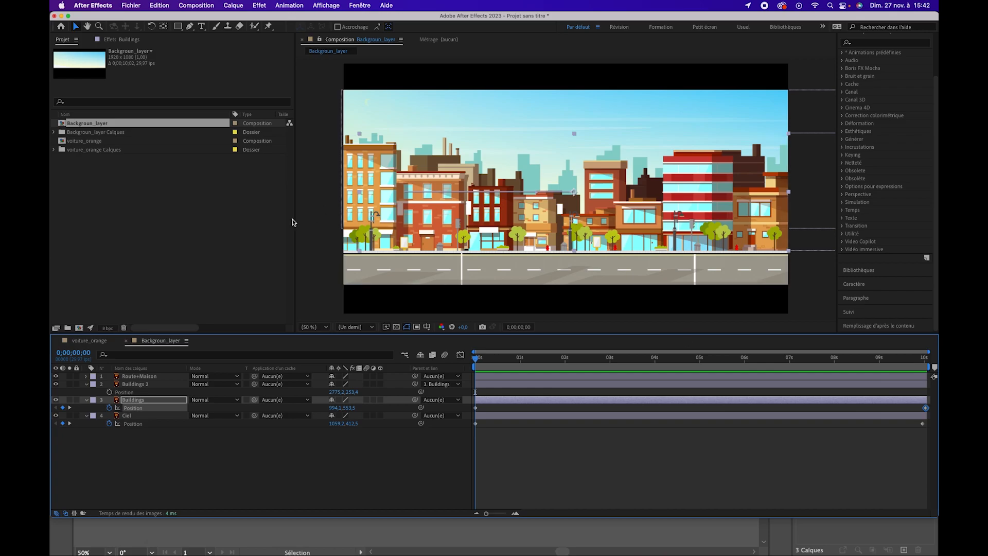
left_click(147, 376)
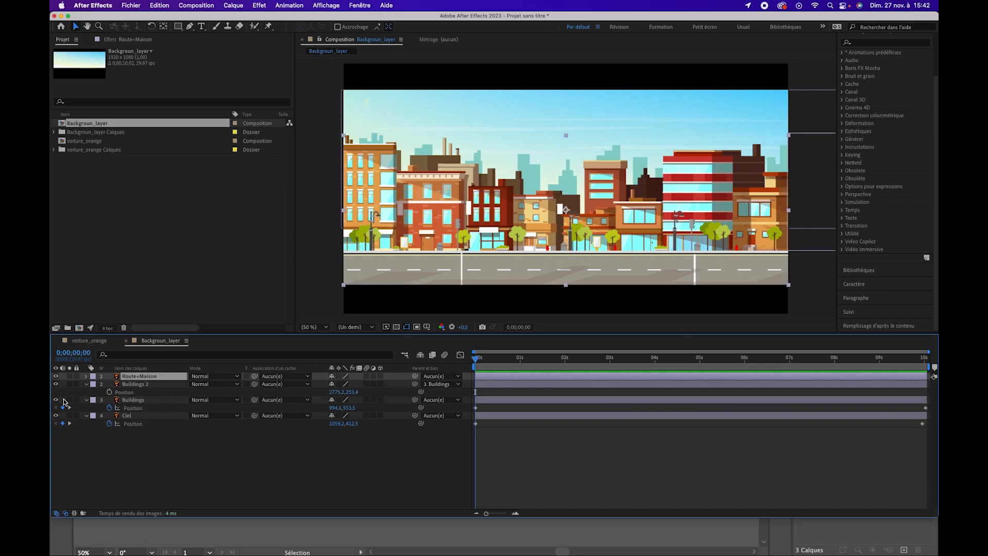
left_click(89, 389)
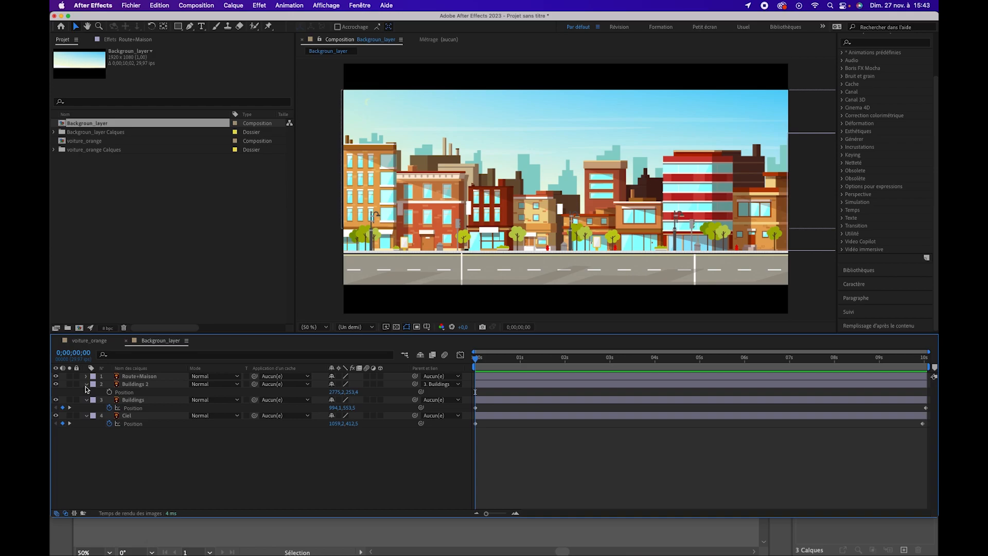
left_click(86, 384)
left_click(86, 392)
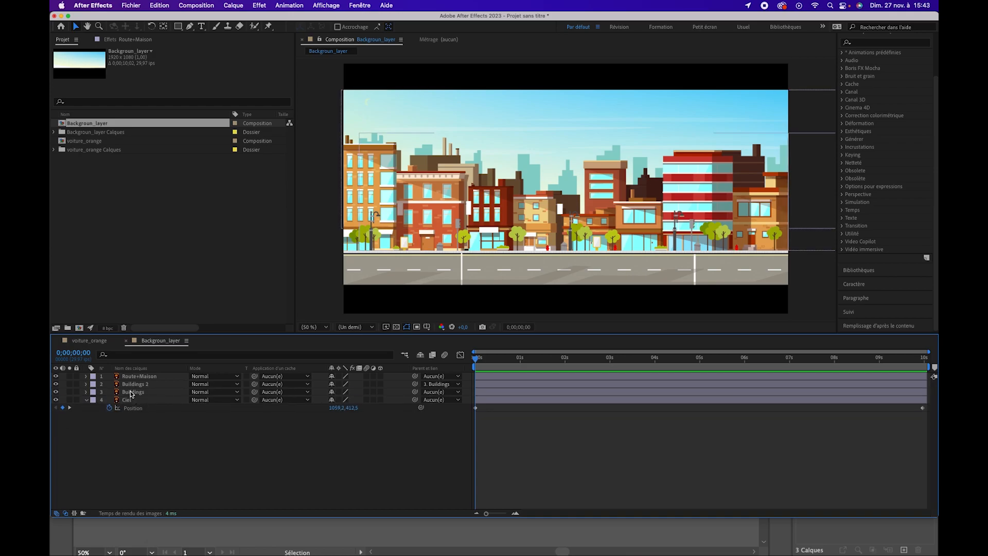
Find the Juxtaposition directionnelle effect by searching "jux" and apply it to the Route+Maison layer
left_click(129, 376)
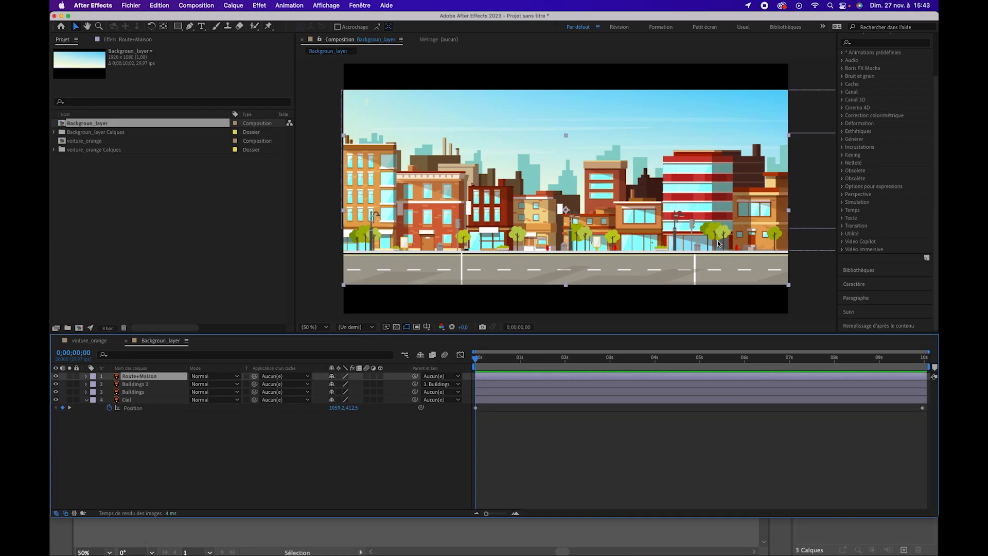
left_click(886, 43)
type("jux")
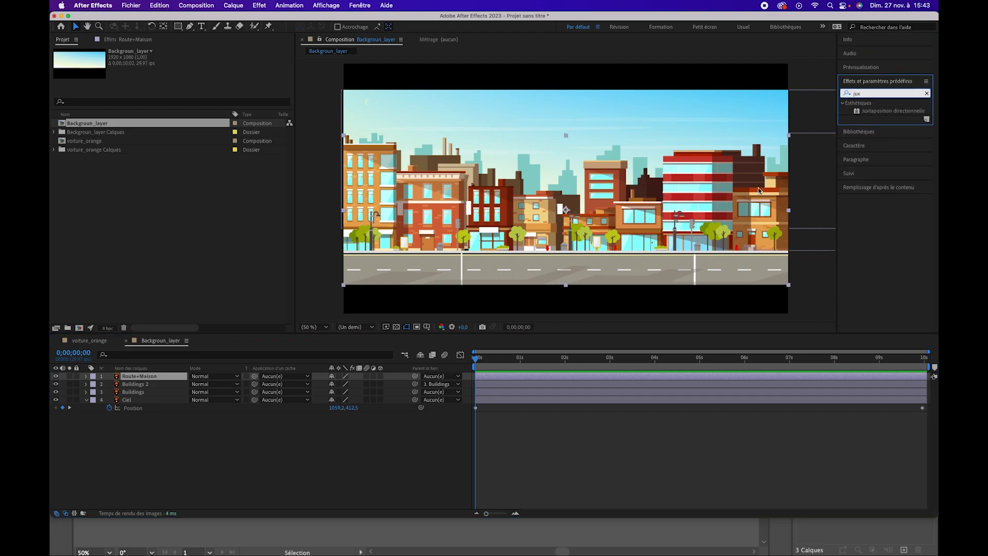
left_click_drag(883, 111, 147, 378)
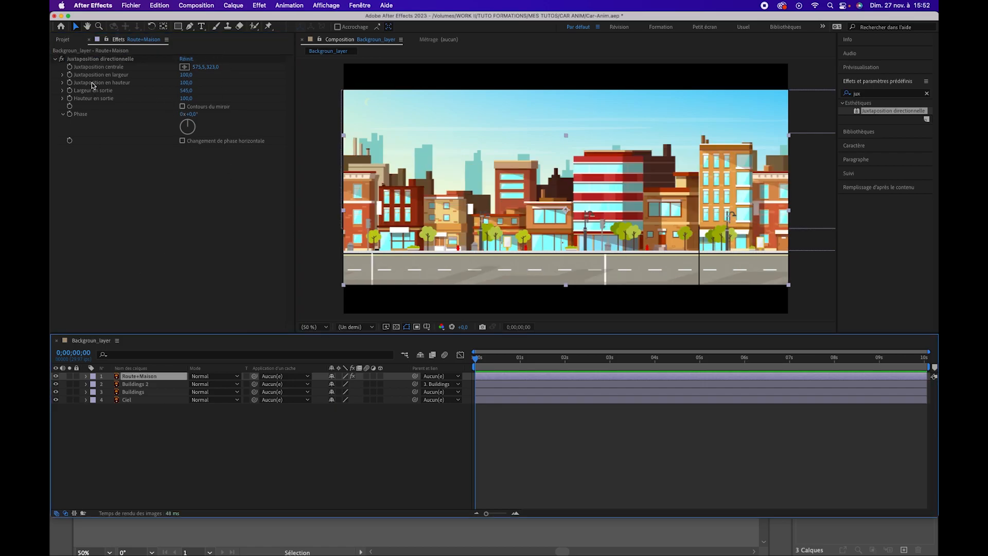
Reveal the effect's Largeur en sortie slider and shift Juxtaposition centrale X to about 560 on the Route+Maison layer
left_click(115, 70)
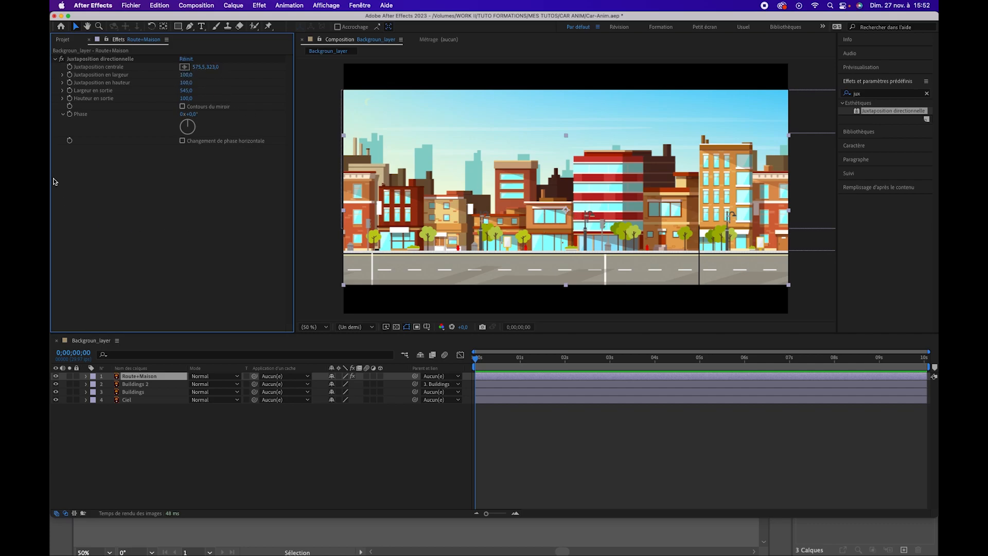
left_click(62, 90)
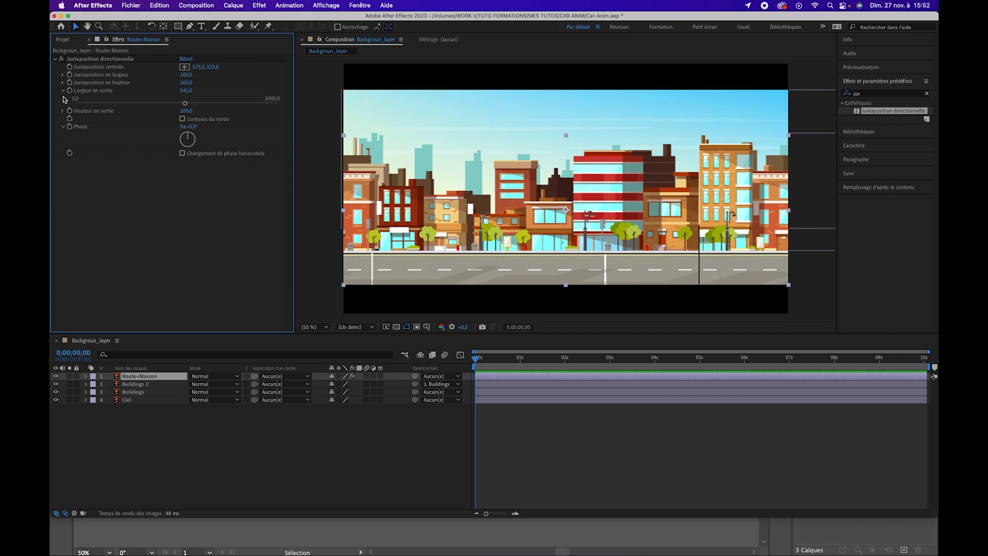
left_click(185, 90)
key("Return")
left_click_drag(198, 67, 206, 134)
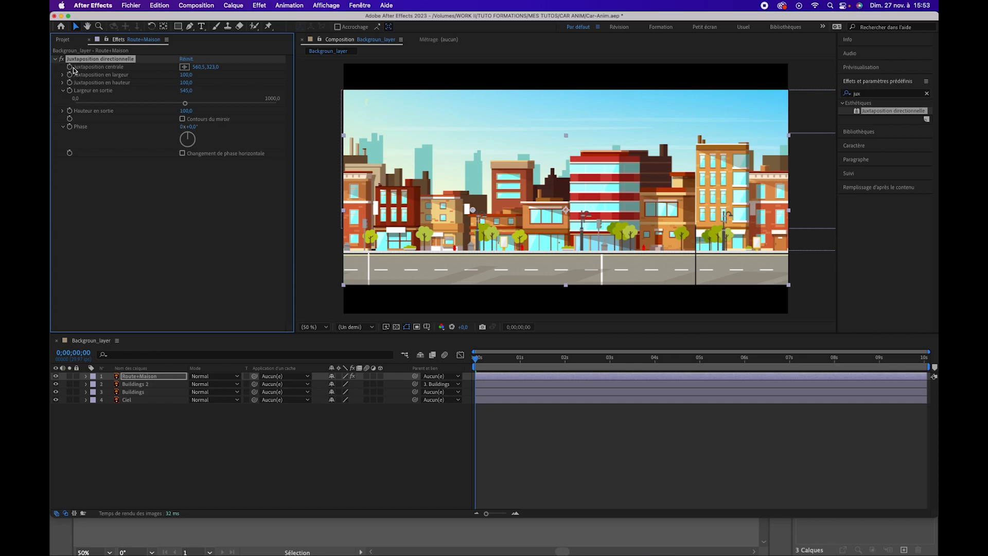
Keyframe Juxtaposition centrale from the start to 0;00;10;01 with X at -160.5, and scrub the timeline to check the scrolling road
left_click_drag(562, 359, 932, 368)
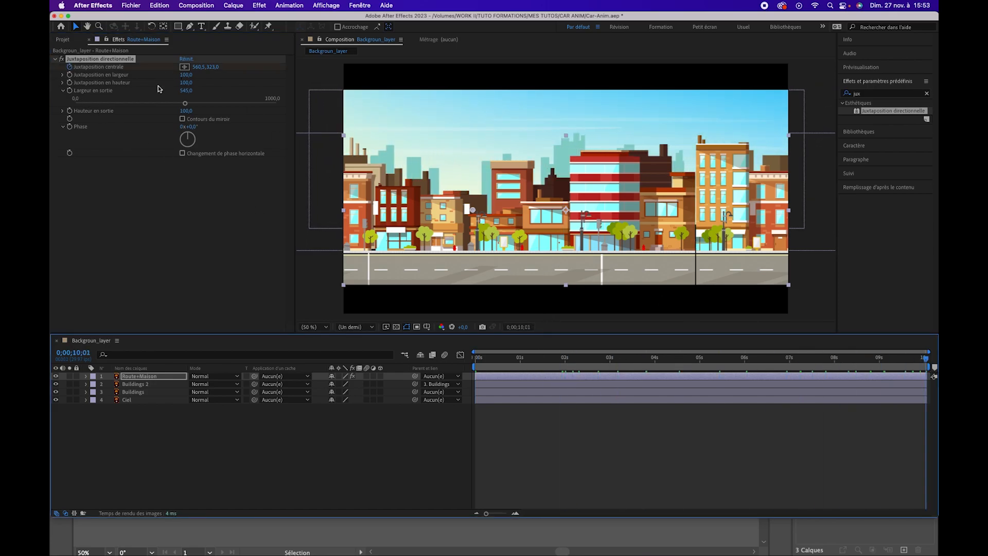
left_click_drag(202, 73, 77, 137)
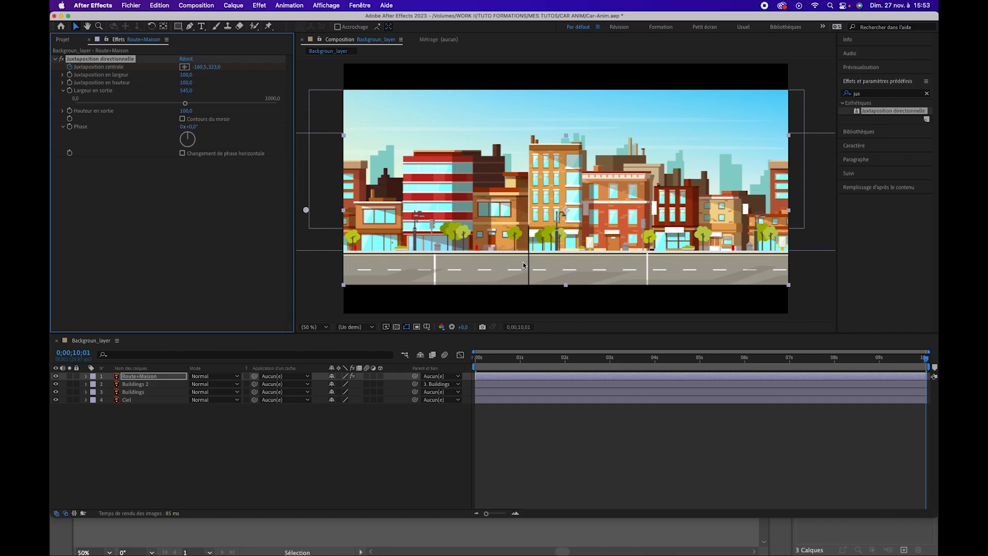
left_click(154, 419)
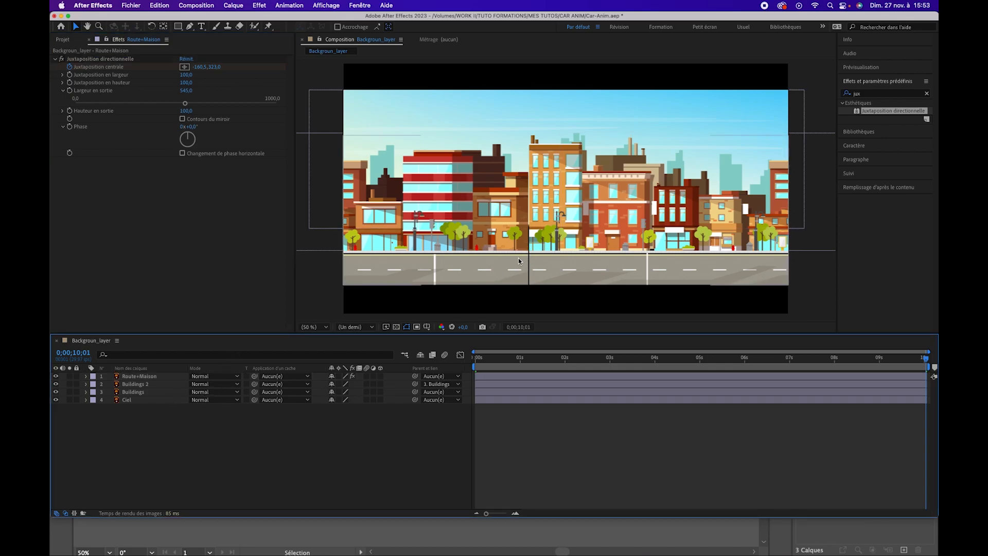
mouse_move(583, 361)
left_mouse_down()
mouse_move(503, 357)
mouse_move(582, 354)
left_mouse_up()
left_click(146, 376)
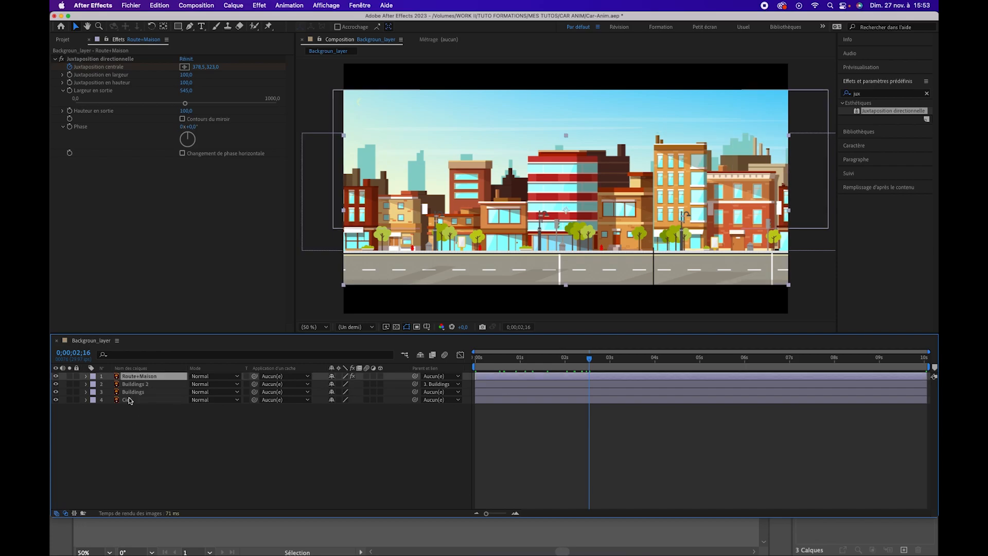
right_click(147, 376)
left_click(165, 401)
right_click(162, 377)
left_click(156, 381)
right_click(155, 381)
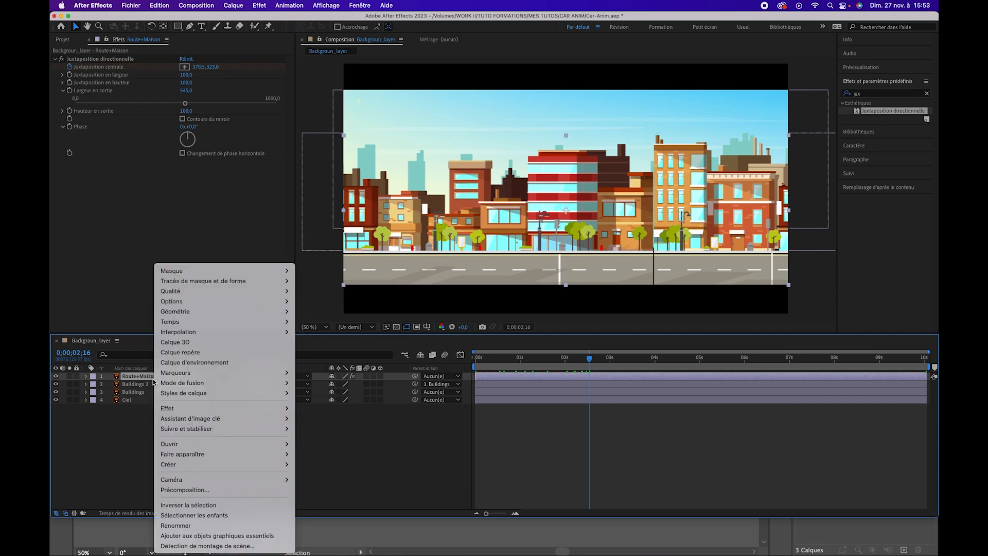
left_click(167, 490)
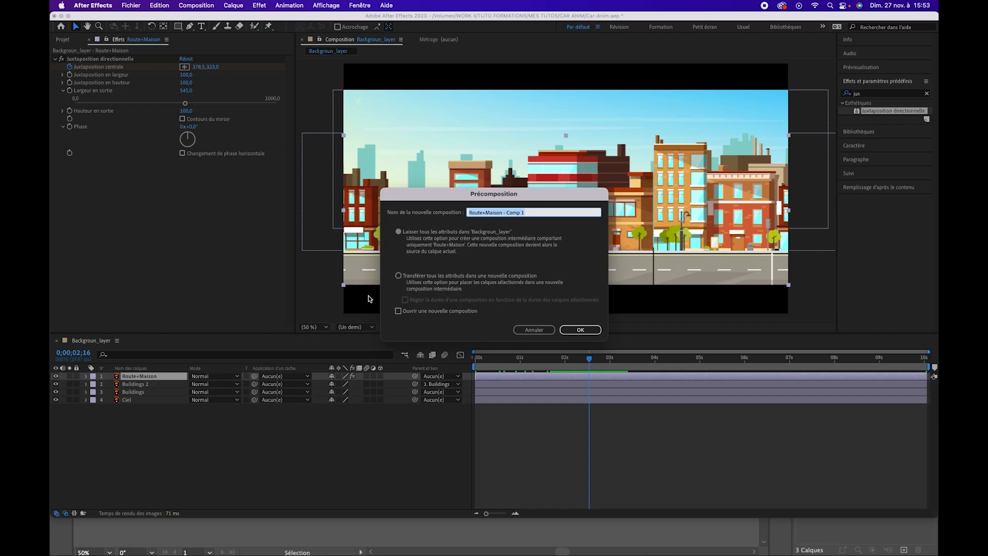
left_click(399, 277)
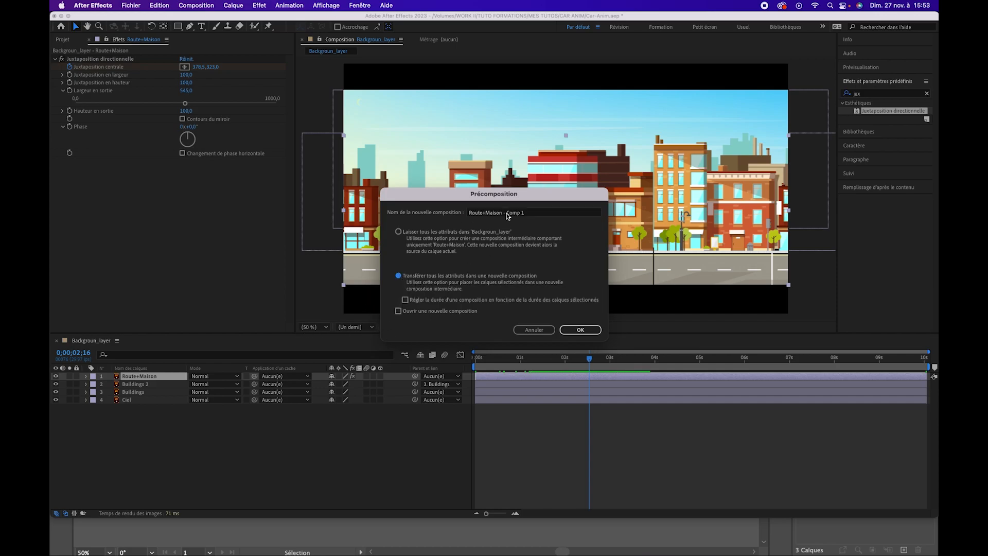
left_click_drag(510, 216, 539, 217)
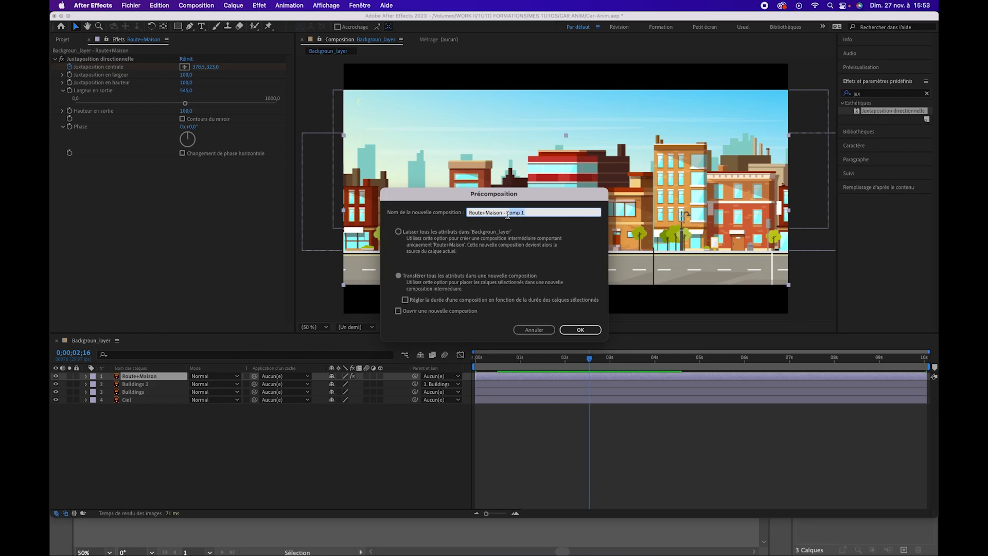
left_click(536, 331)
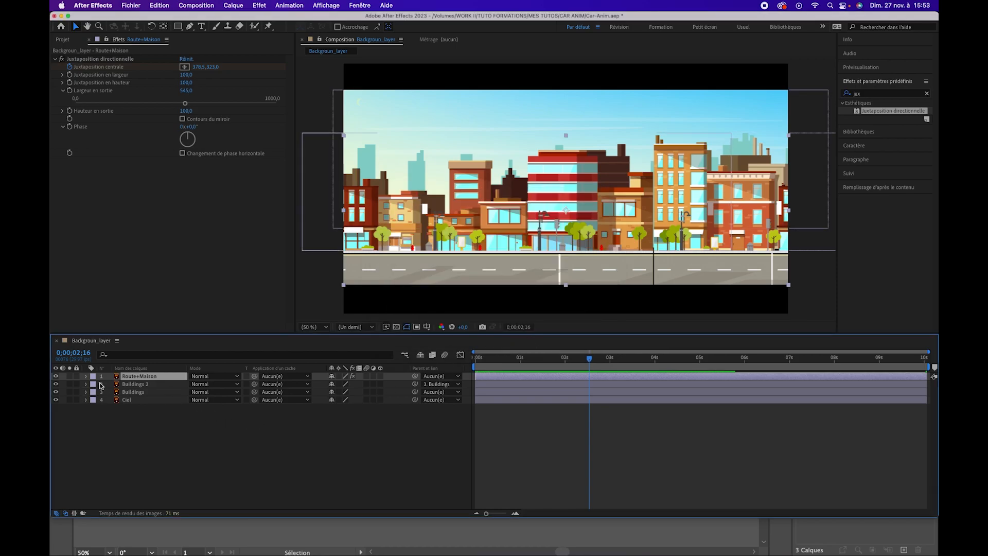
Precompose the Route+Maison layer as Route+Maison - Comp 1, leaving all attributes in Backgroun_layer
right_click(146, 377)
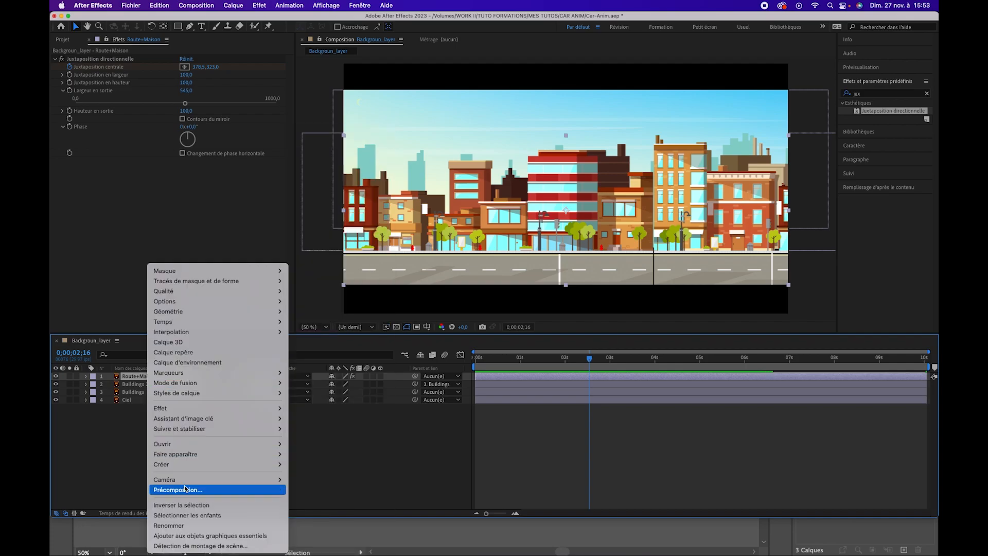
left_click(186, 489)
left_click(421, 232)
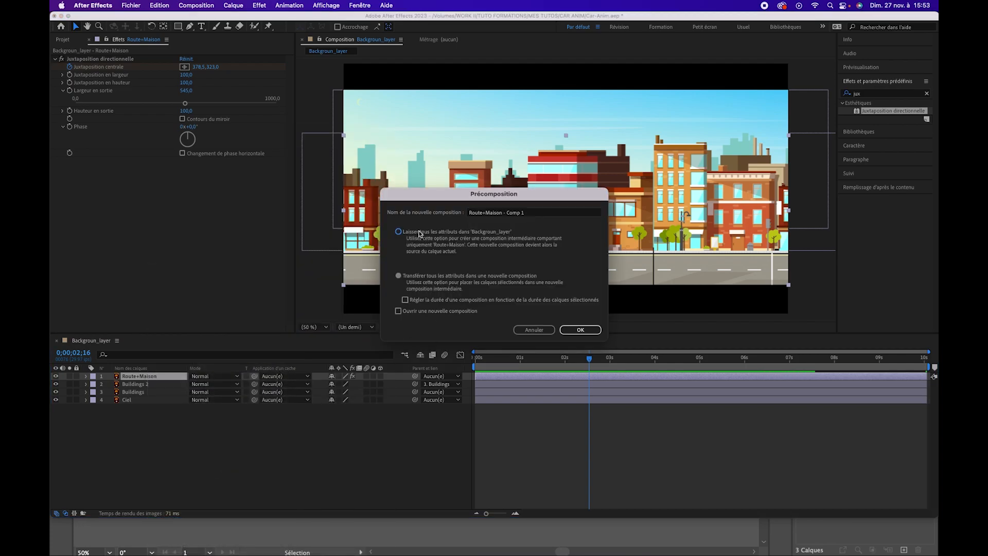
left_click(579, 330)
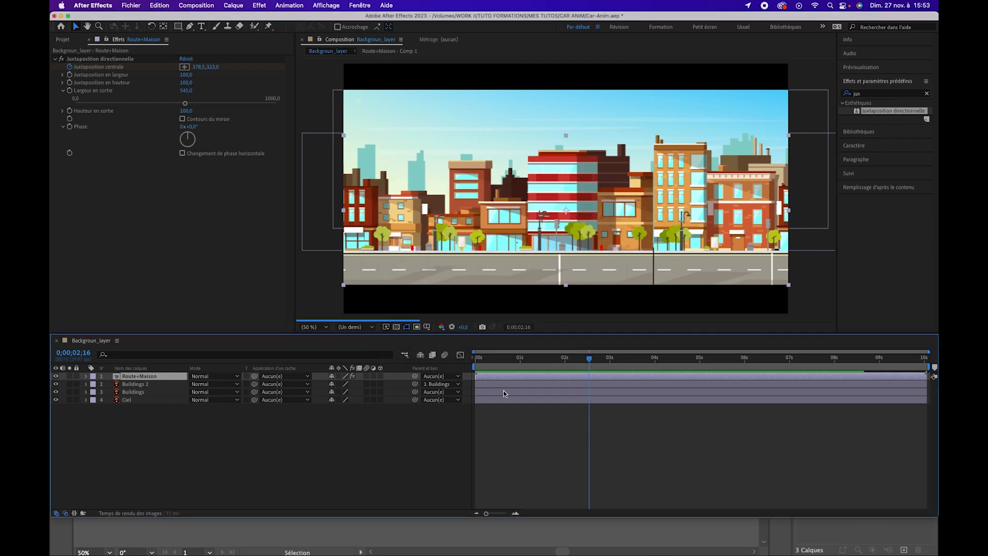
Open the Route+Maison precomposition and set its composition width to 1918 px
double_click(145, 378)
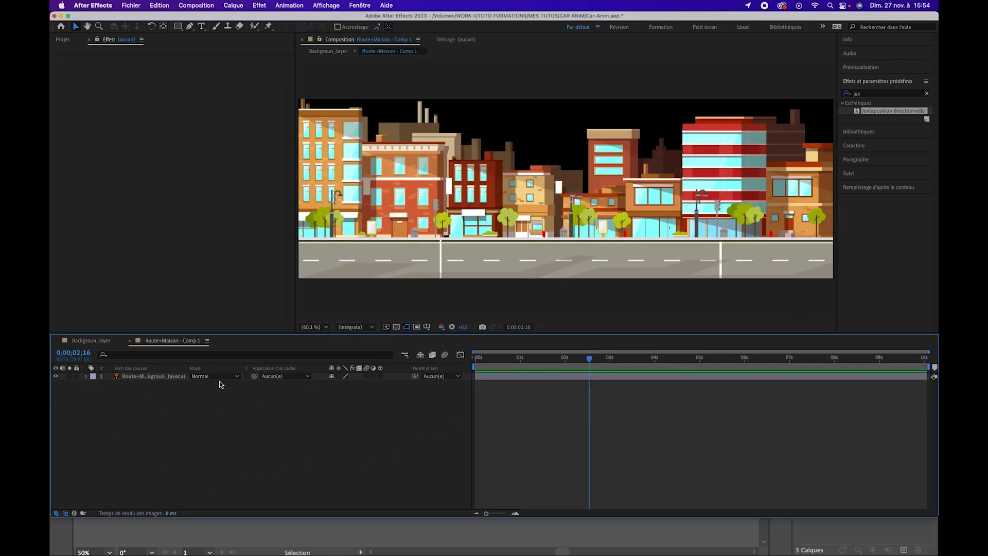
left_click(153, 378)
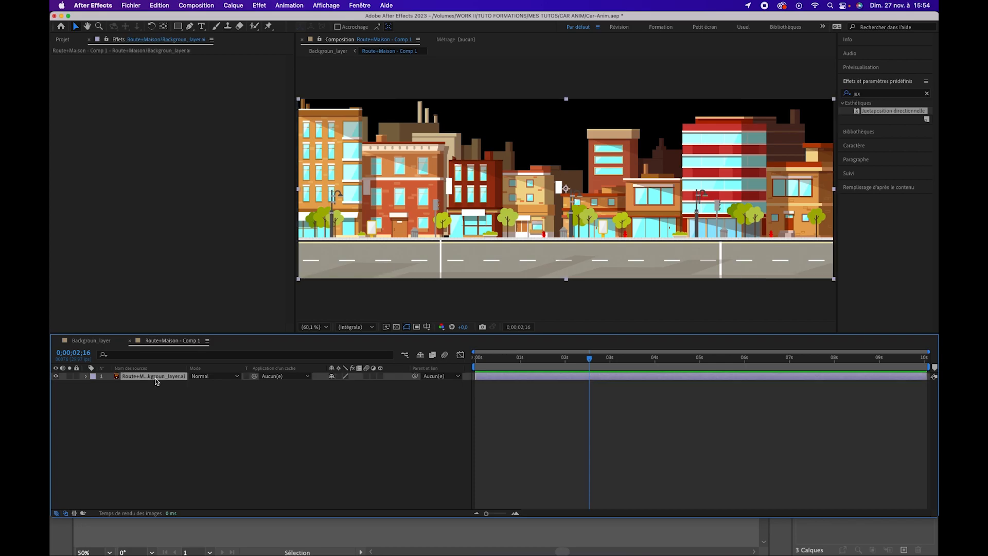
left_click(208, 7)
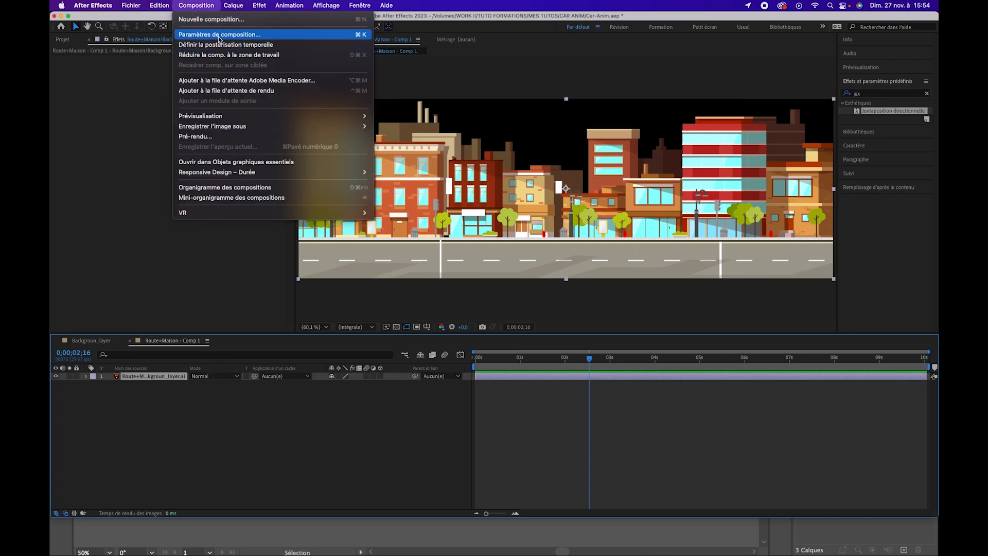
left_click(220, 34)
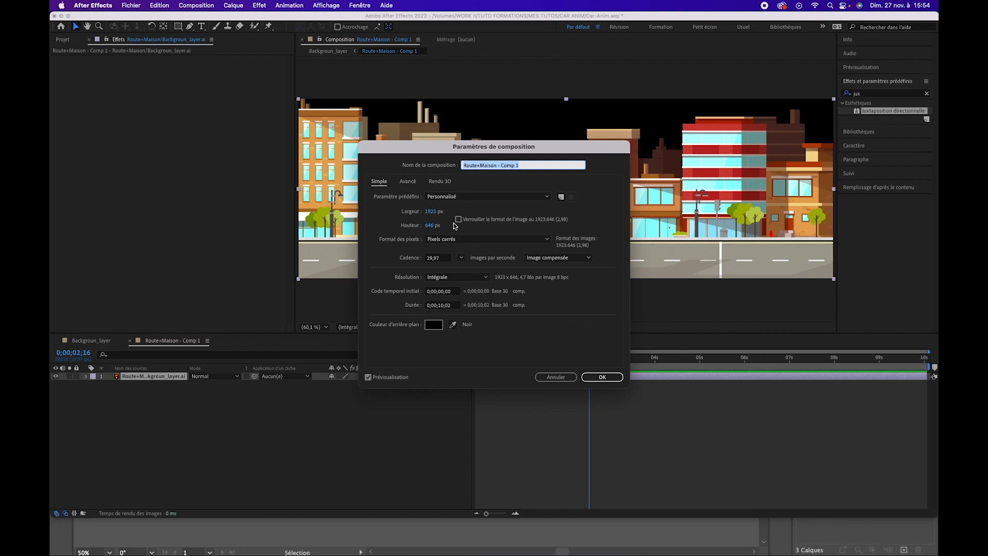
left_click(431, 212)
type("1918")
key("Return")
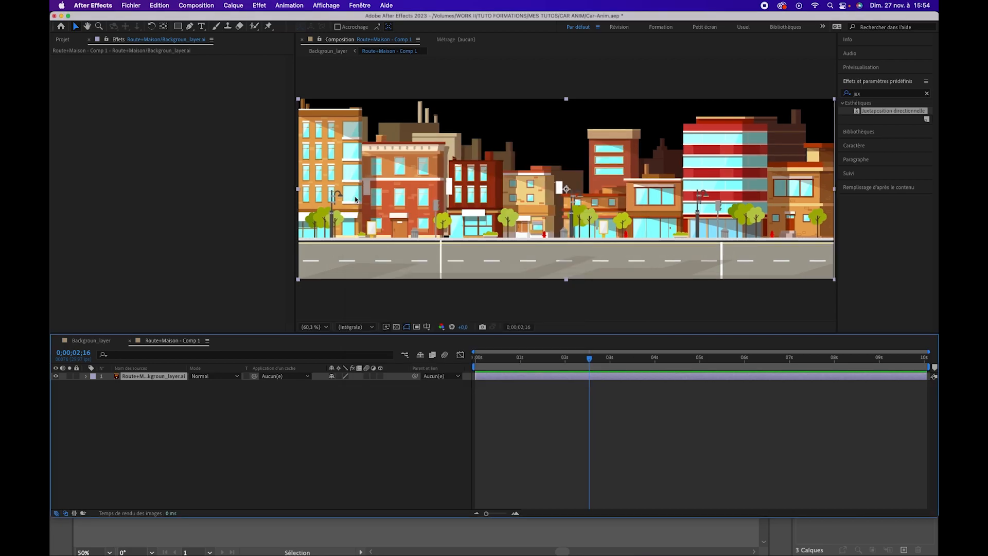
Return to the Backgroun_layer composition and play and scrub it to check the seam in the repeating road
left_click(109, 343)
left_click(519, 375)
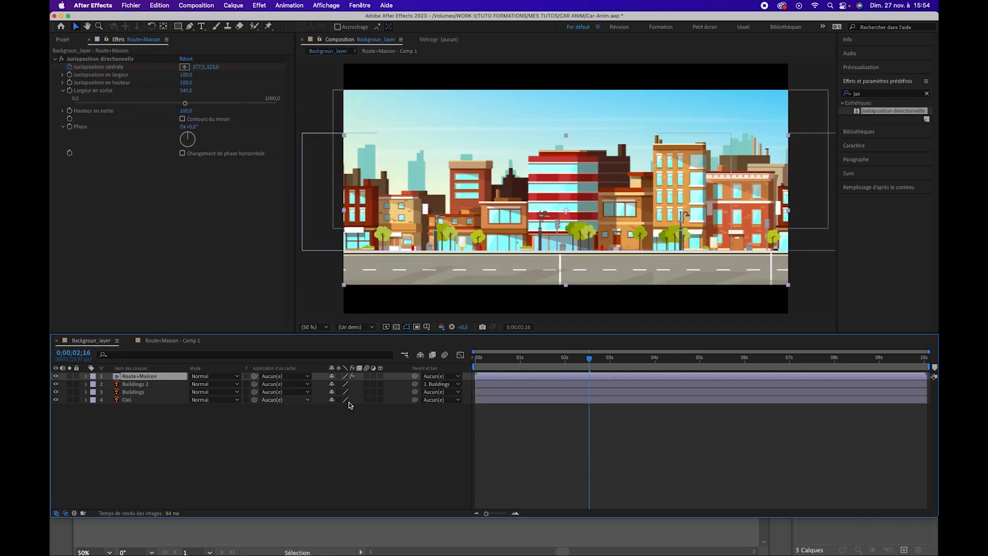
left_click_drag(507, 363, 601, 366)
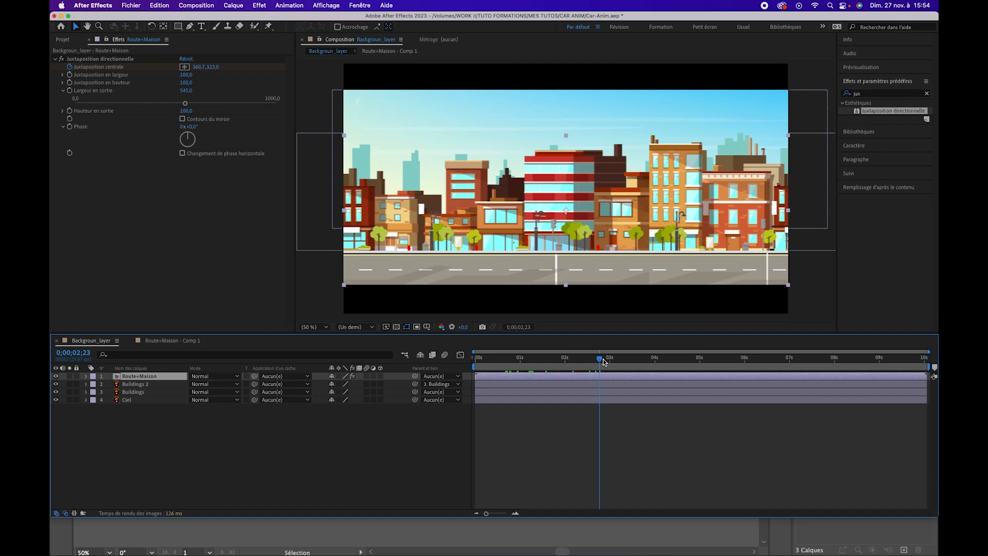
key("space")
left_click_drag(647, 364, 581, 362)
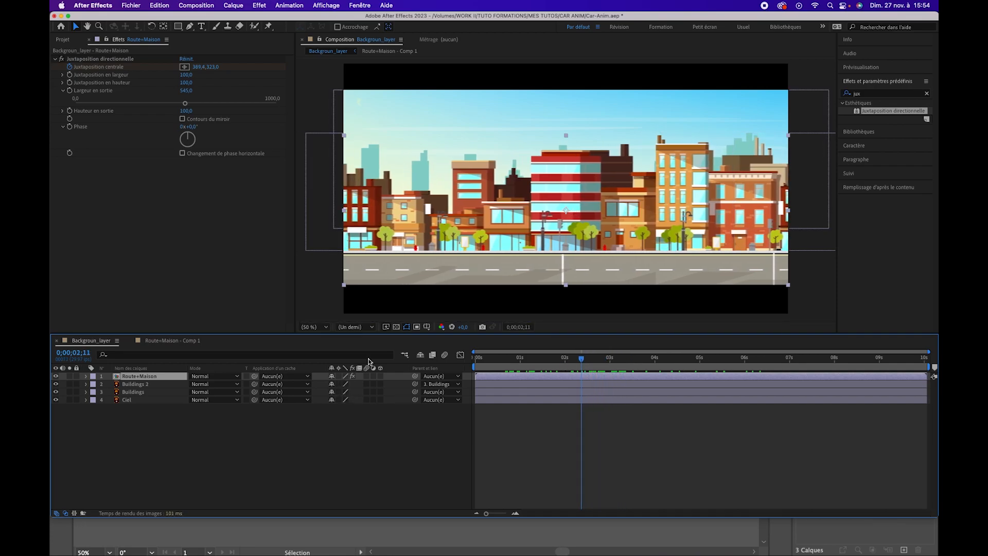
Enable collapse transformations on the Route+Maison layer and set the preview resolution to Intégrale
left_click(338, 376)
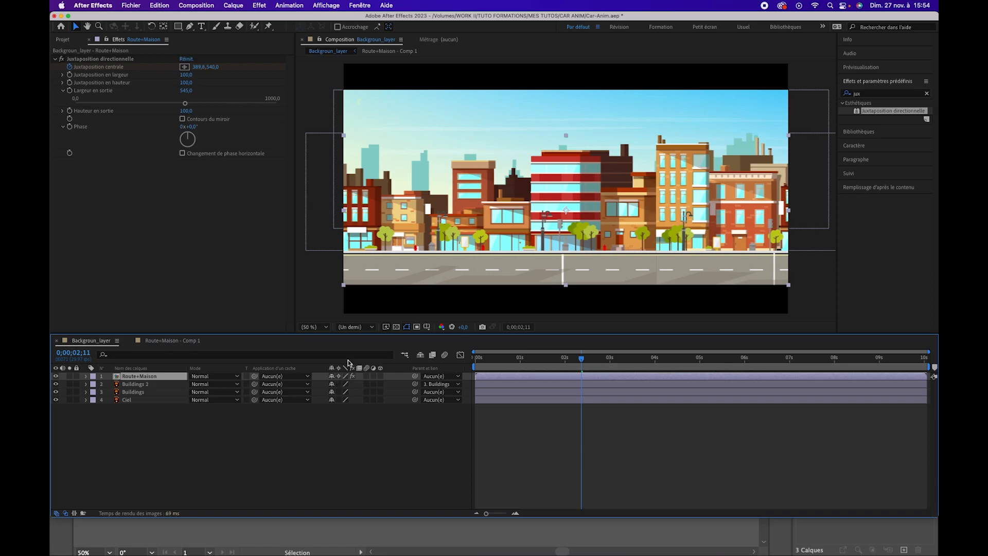
left_click(355, 326)
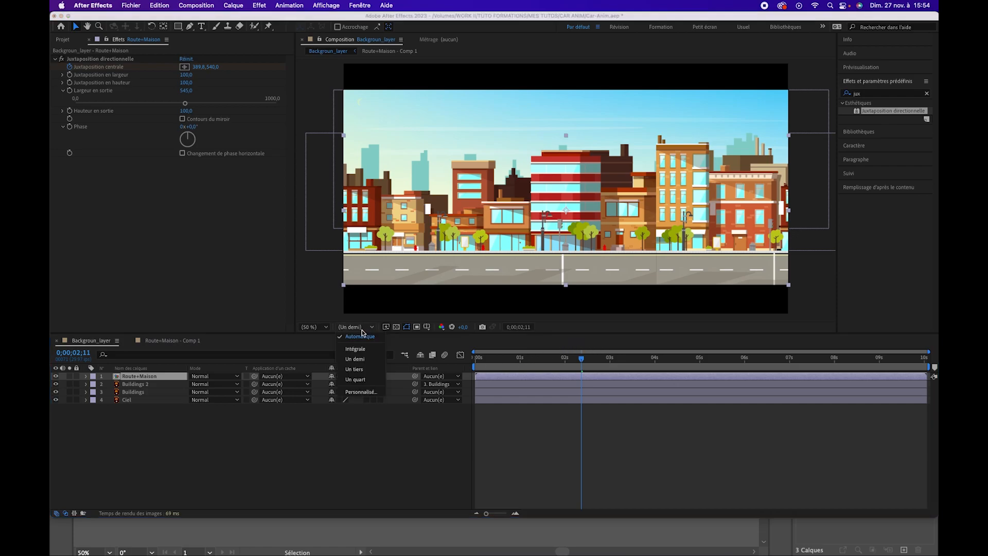
left_click(372, 359)
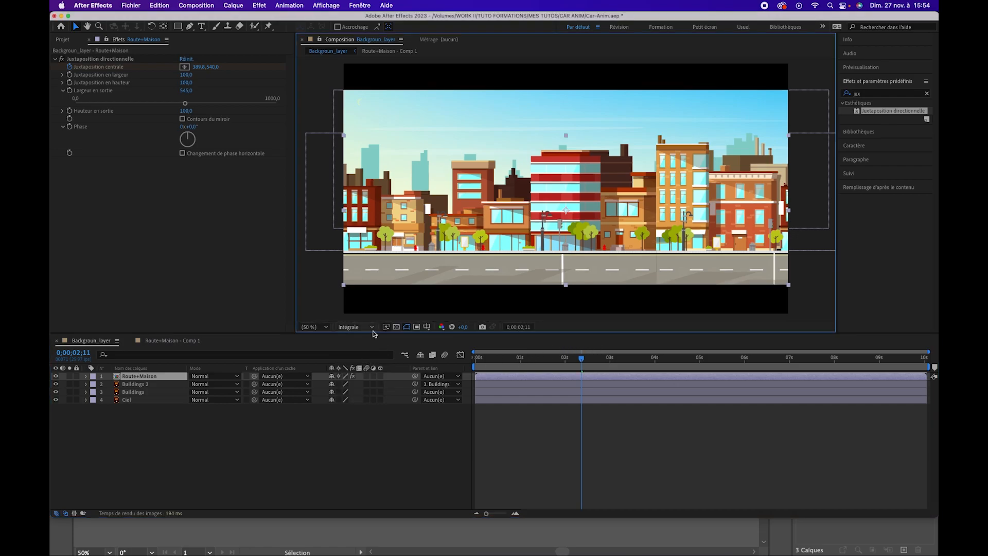
Enlarge the preview area and add the voiture_orange composition as the top layer of the Backgroun_layer composition
left_click_drag(373, 337, 373, 379)
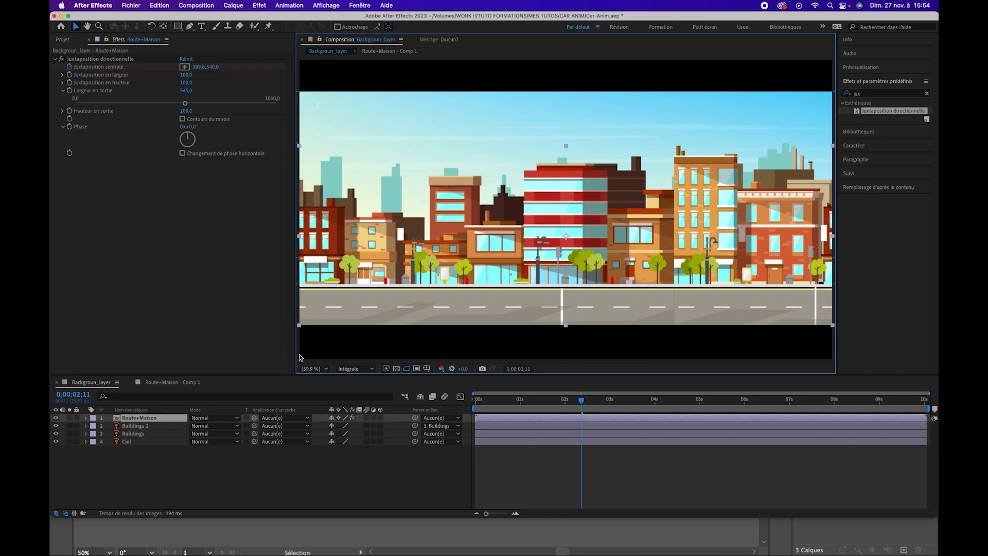
left_click(63, 40)
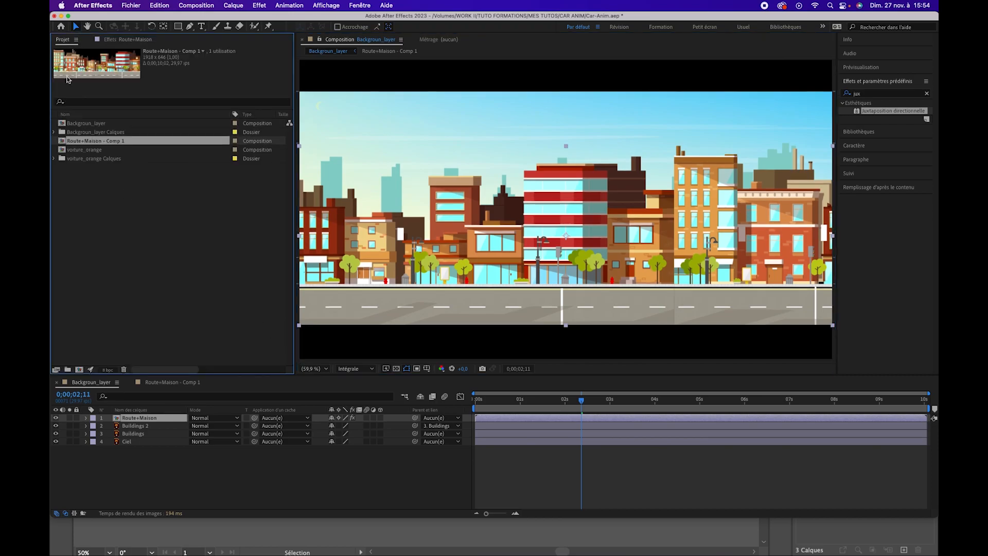
left_click_drag(93, 153, 147, 417)
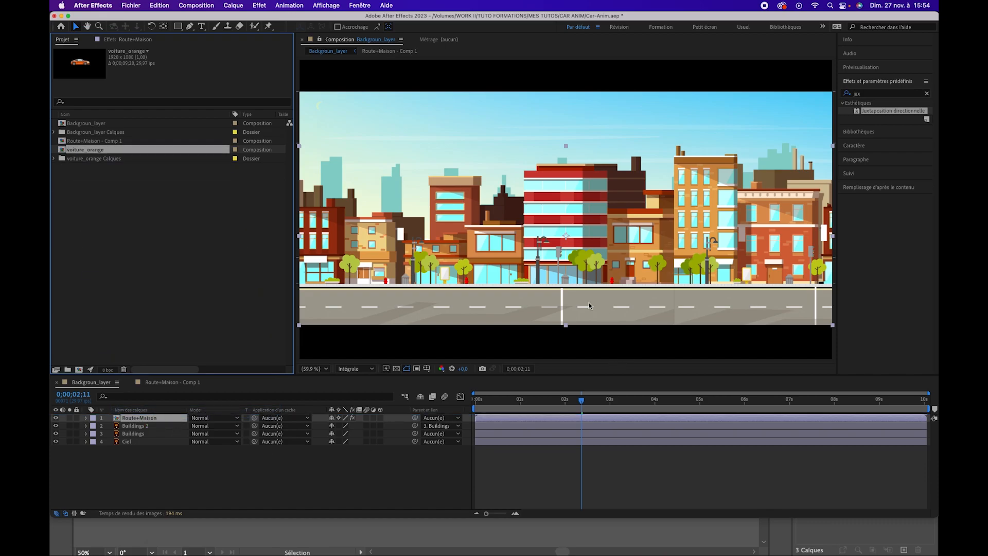
left_click_drag(79, 152, 554, 229)
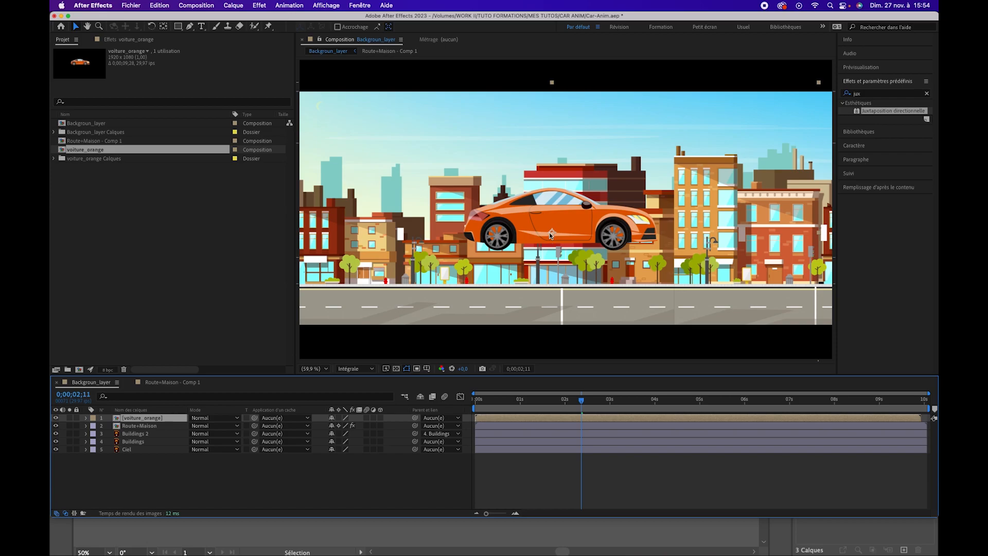
Scale the voiture_orange layer to 45% and place the car on the road, previewing the animation from the first frame
key("s")
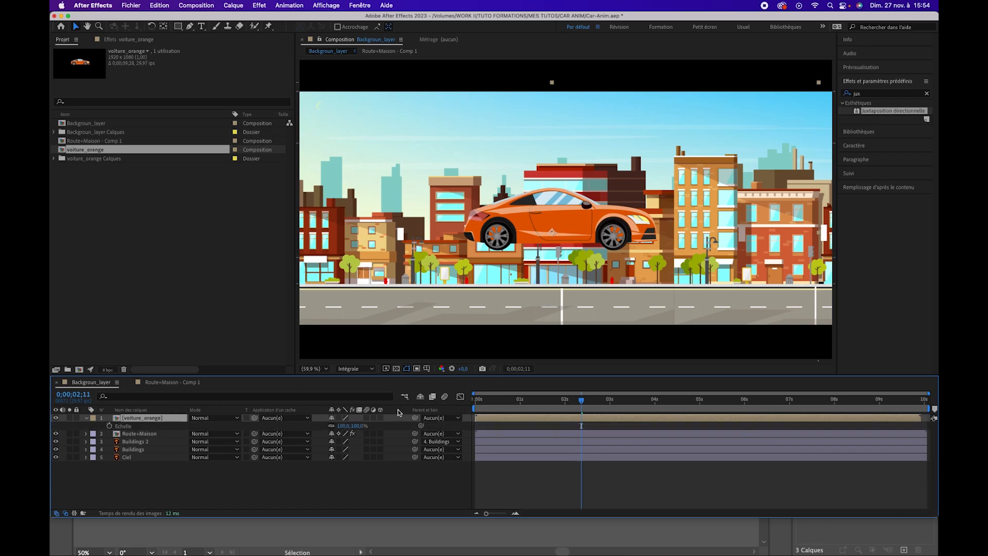
left_click_drag(357, 426, 333, 432)
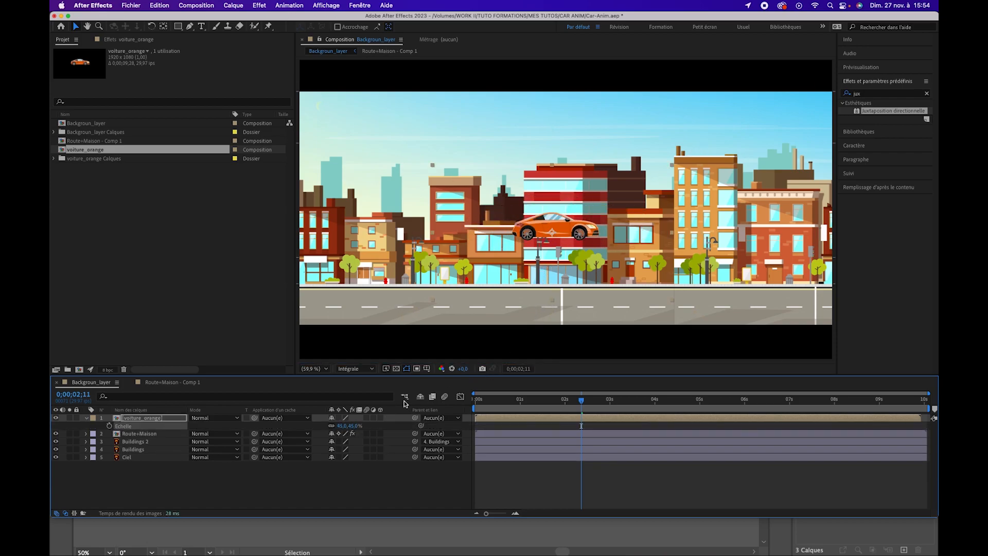
left_click_drag(572, 242, 545, 300)
left_click_drag(527, 400, 456, 405)
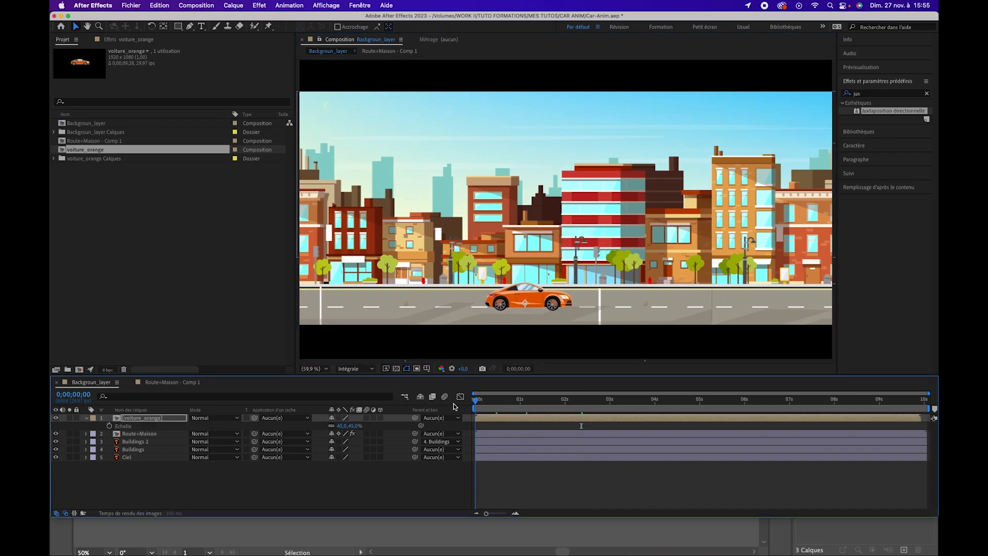
key("space")
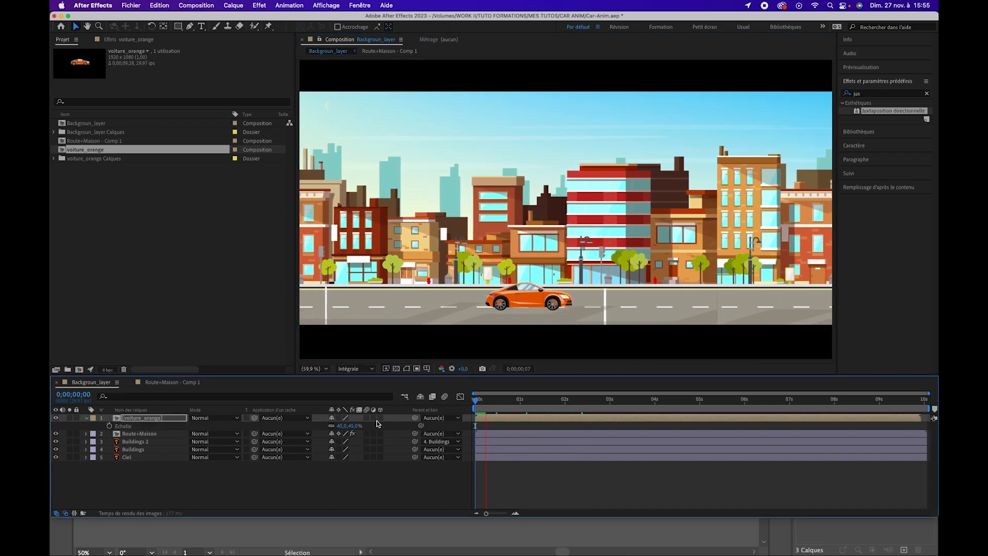